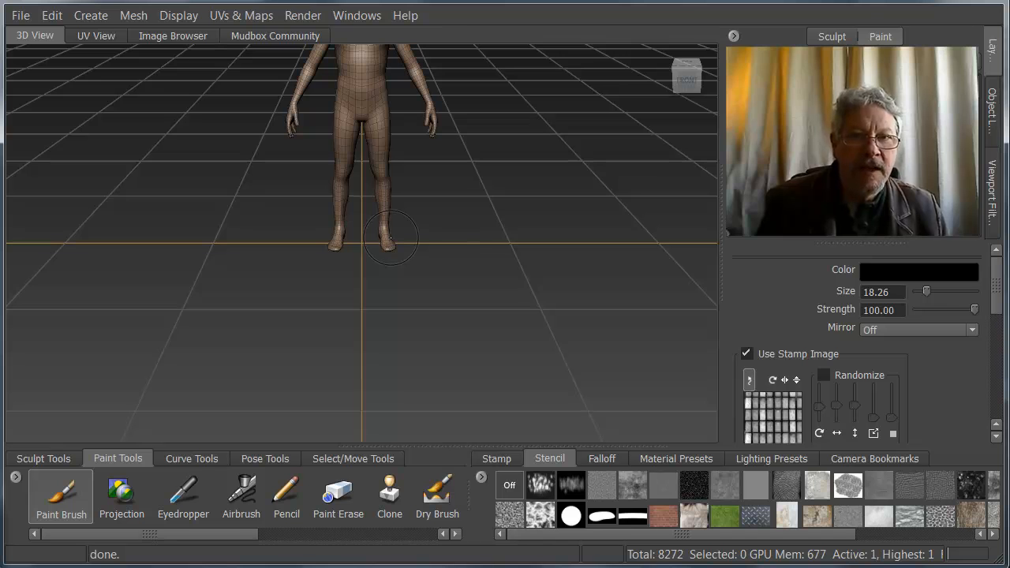
- Create a diffuse paint layer for the body, size 2048 in TIFF [8 bit, RGBA] format, and check the UV layout
{"action": "left_click_drag", "start_coordinate": [390, 238], "coordinate": [402, 249]}
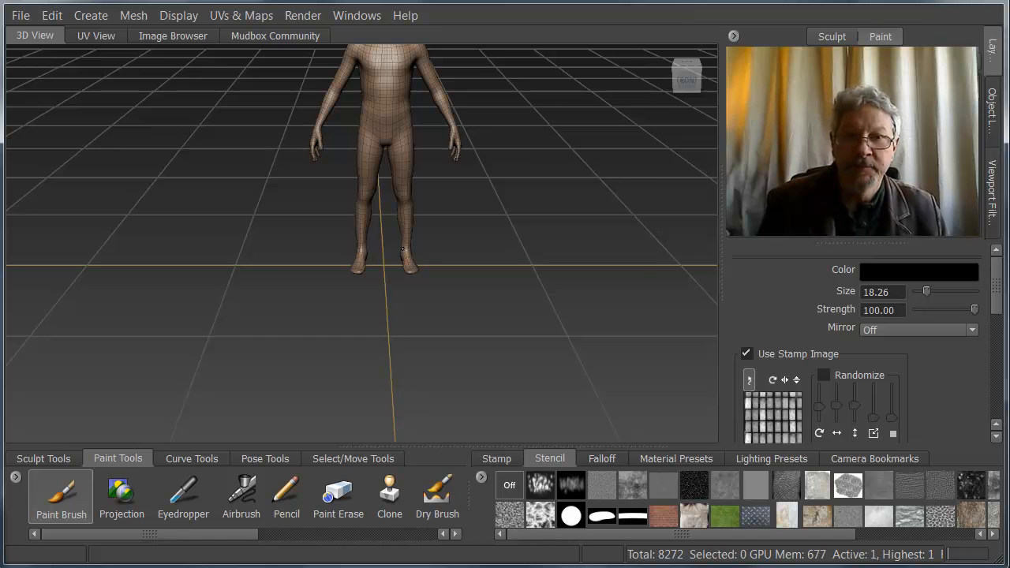
{"action": "left_click", "coordinate": [402, 249]}
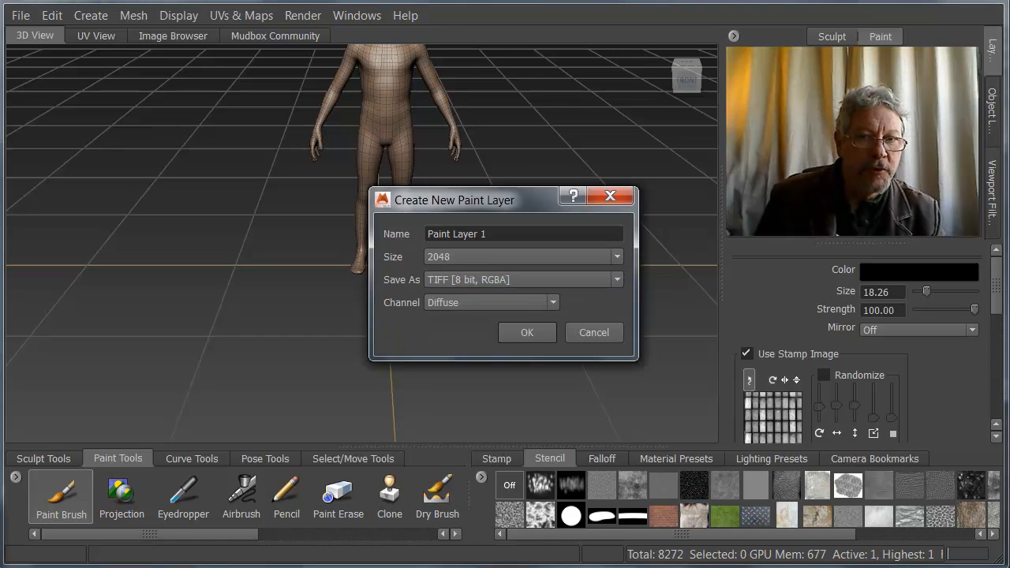
{"action": "key", "text": "Return"}
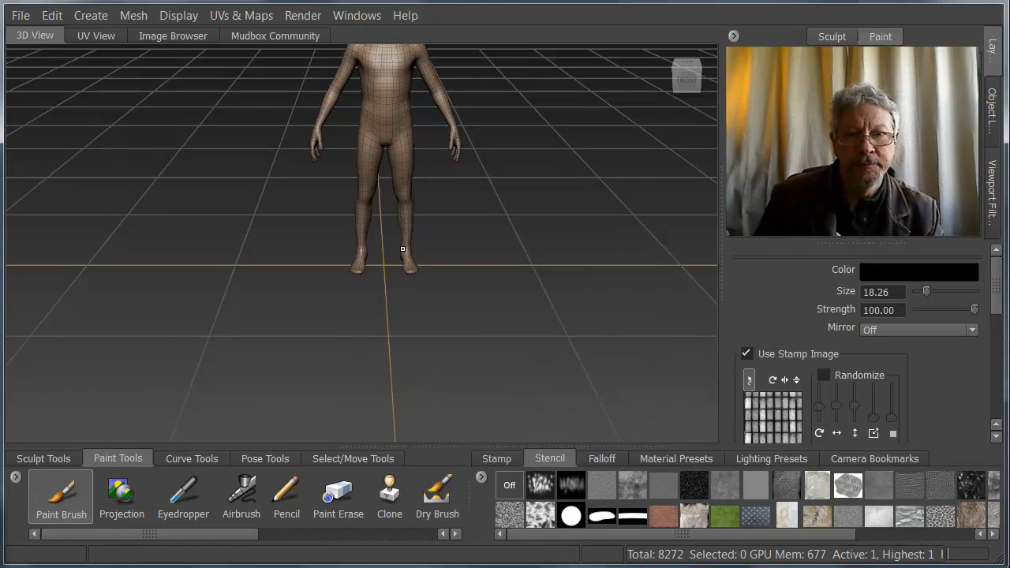
{"action": "key", "text": "f"}
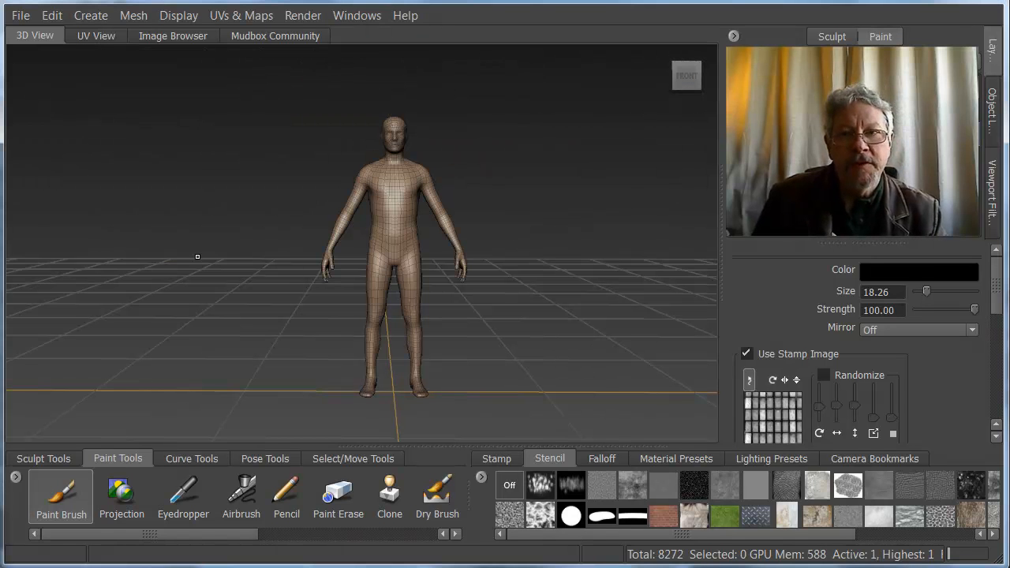
{"action": "left_click", "coordinate": [96, 35]}
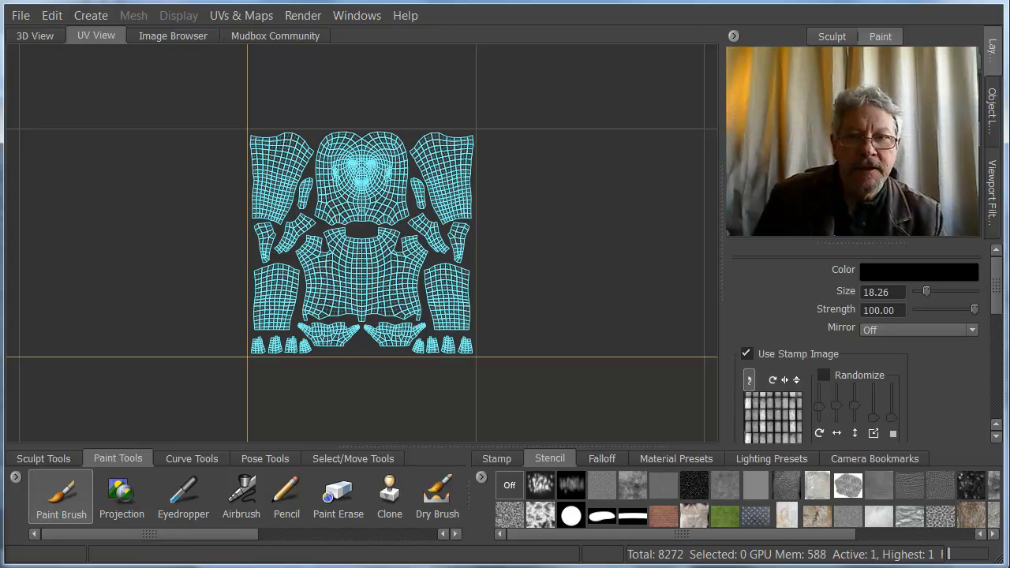
{"action": "left_click", "coordinate": [35, 35]}
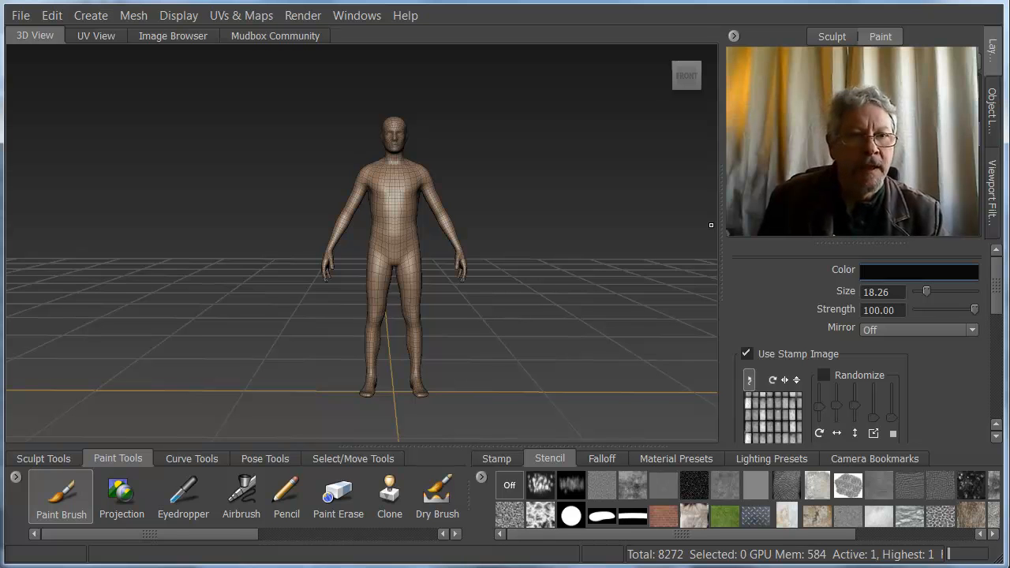
- Set the paint brush color to a muted greyish pink
{"action": "left_click", "coordinate": [920, 271]}
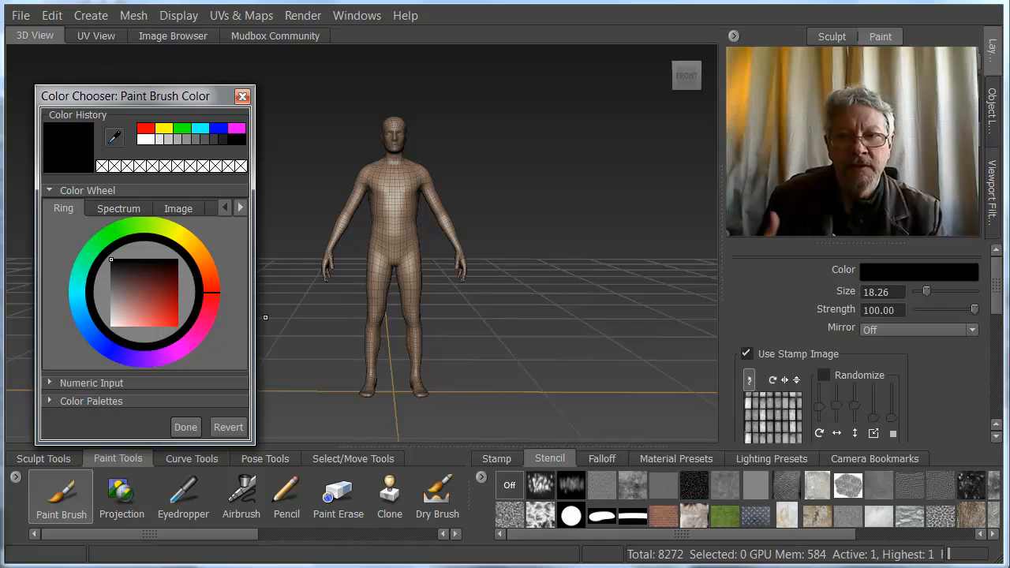
{"action": "left_click", "coordinate": [125, 302]}
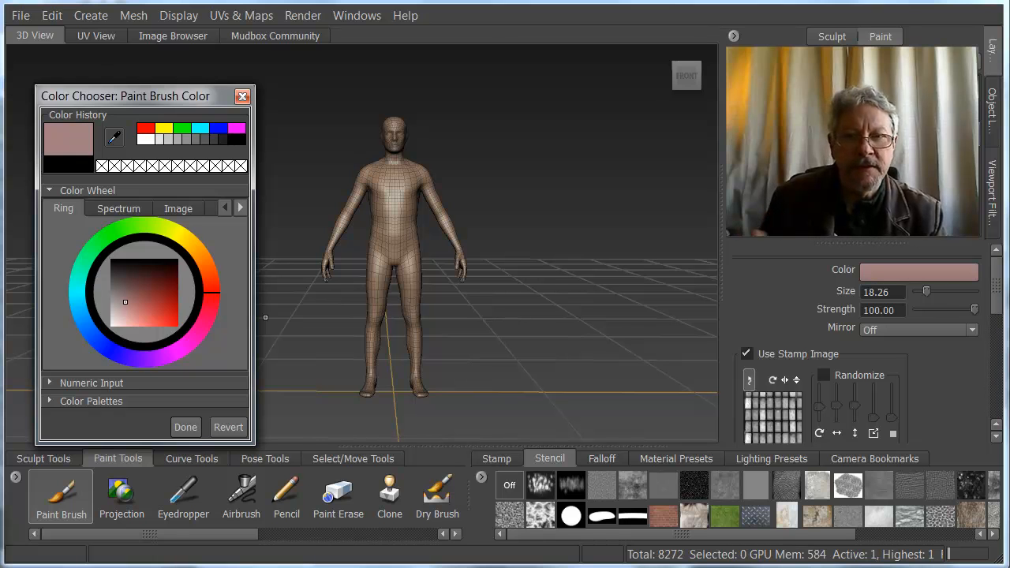
{"action": "left_click", "coordinate": [122, 302]}
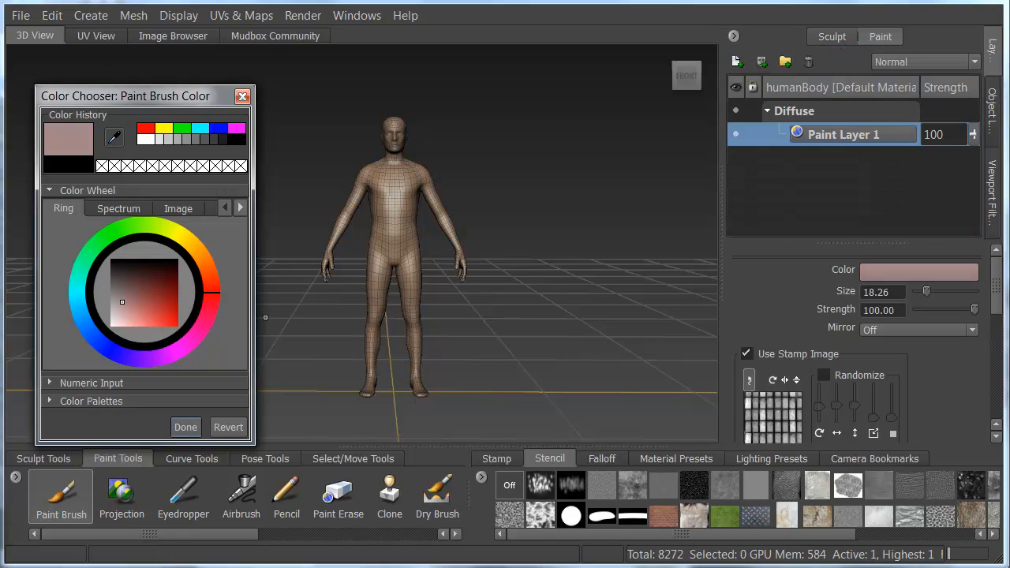
{"action": "left_click", "coordinate": [186, 427]}
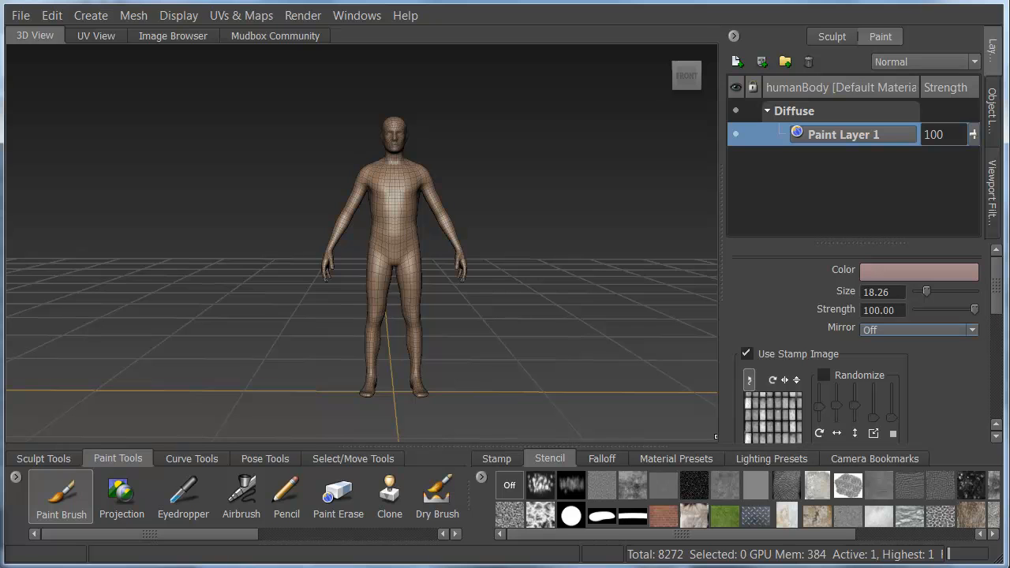
- Flood the whole paint layer with the brush color and check the result on the UV layout
{"action": "scroll", "coordinate": [856, 347], "scroll_direction": "down", "scroll_amount": 8}
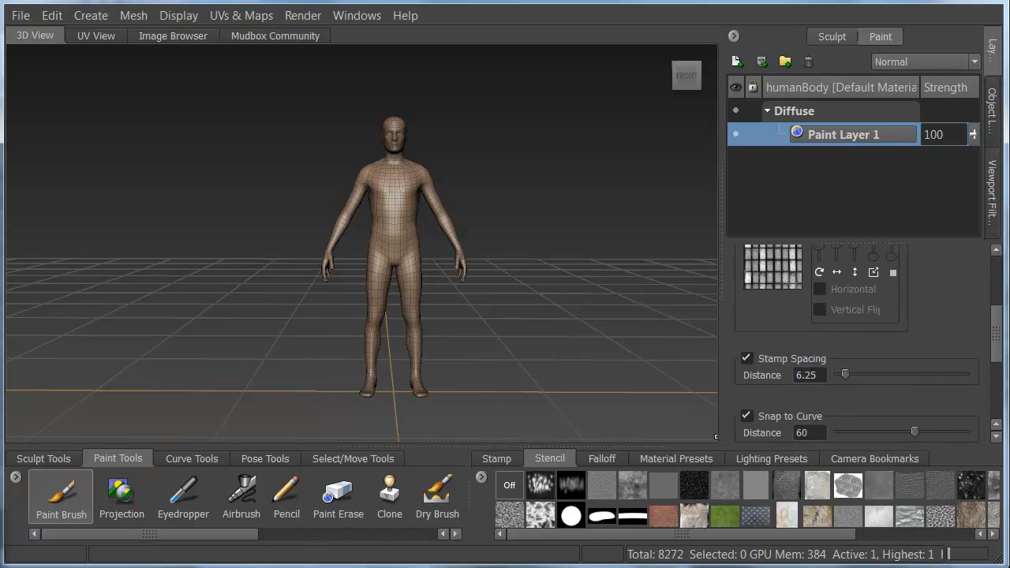
{"action": "left_click", "coordinate": [856, 337]}
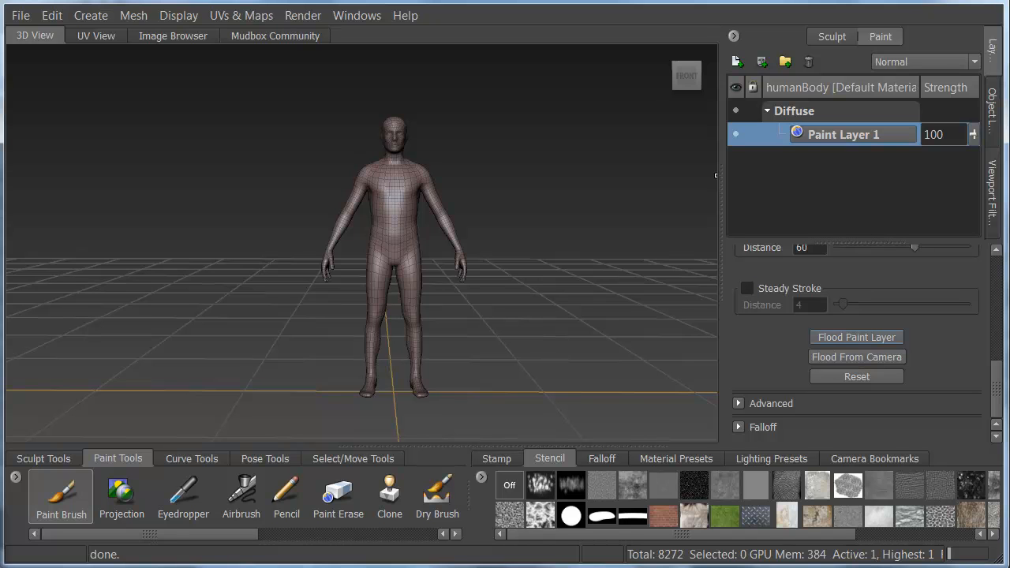
{"action": "left_click", "coordinate": [96, 36]}
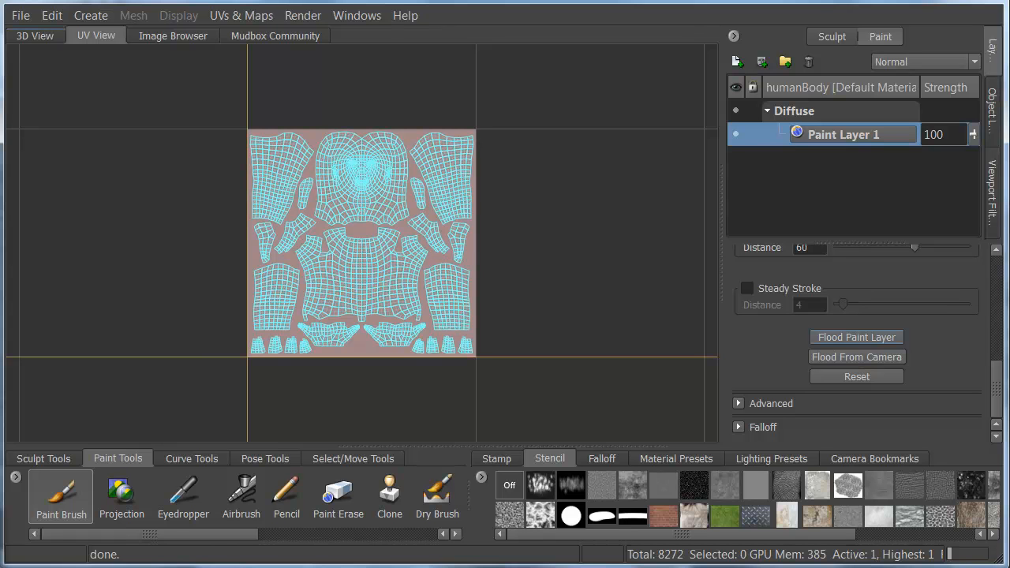
{"action": "left_click", "coordinate": [35, 35]}
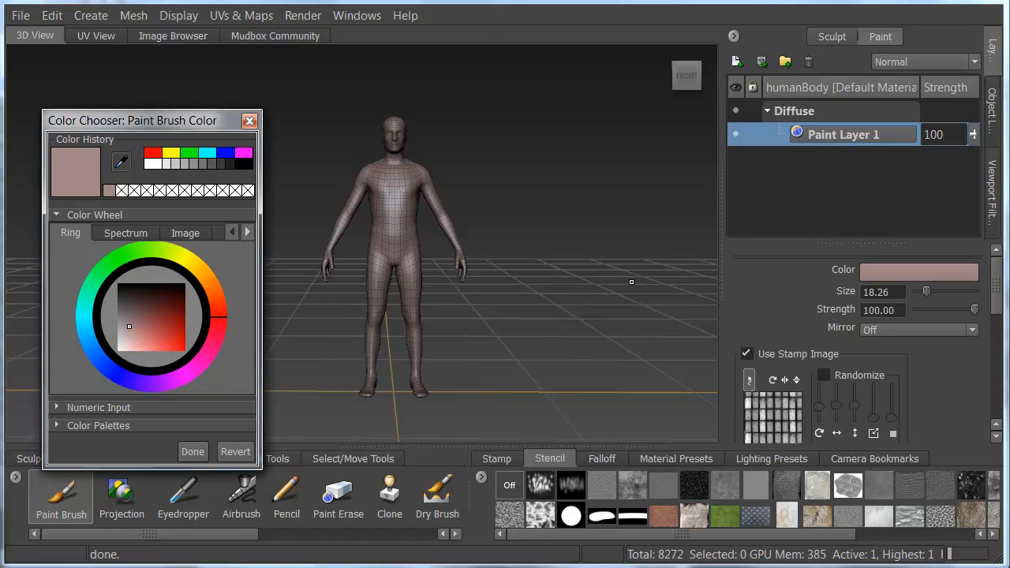
- Choose dark blue and paint a waistband around the front and back of the body with a size 4.21 brush
{"action": "left_click", "coordinate": [104, 365]}
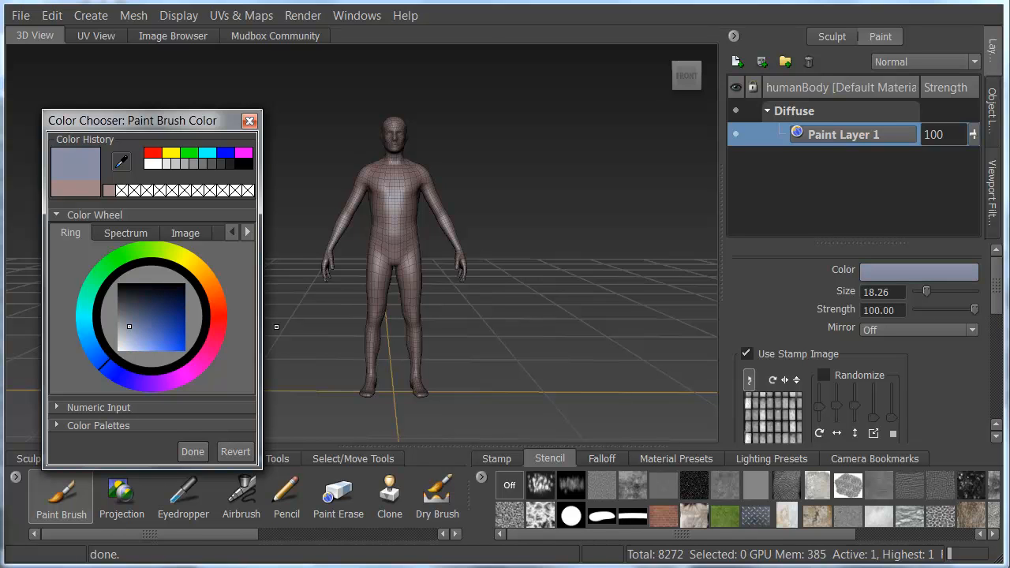
{"action": "left_click", "coordinate": [172, 317]}
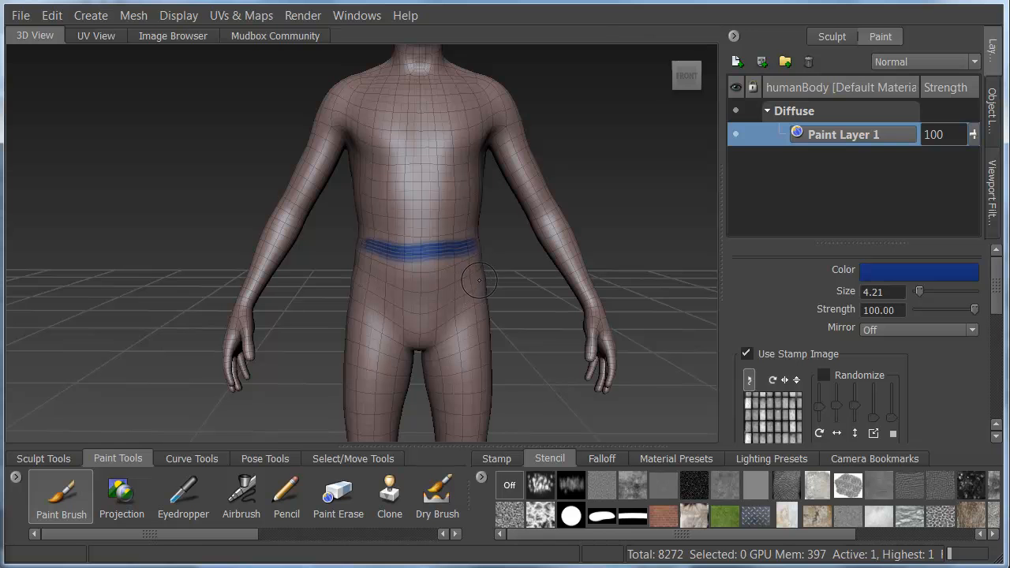
{"action": "mouse_move", "coordinate": [519, 281]}
{"action": "left_mouse_down"}
{"action": "mouse_move", "coordinate": [379, 309]}
{"action": "mouse_move", "coordinate": [271, 268]}
{"action": "left_mouse_up"}
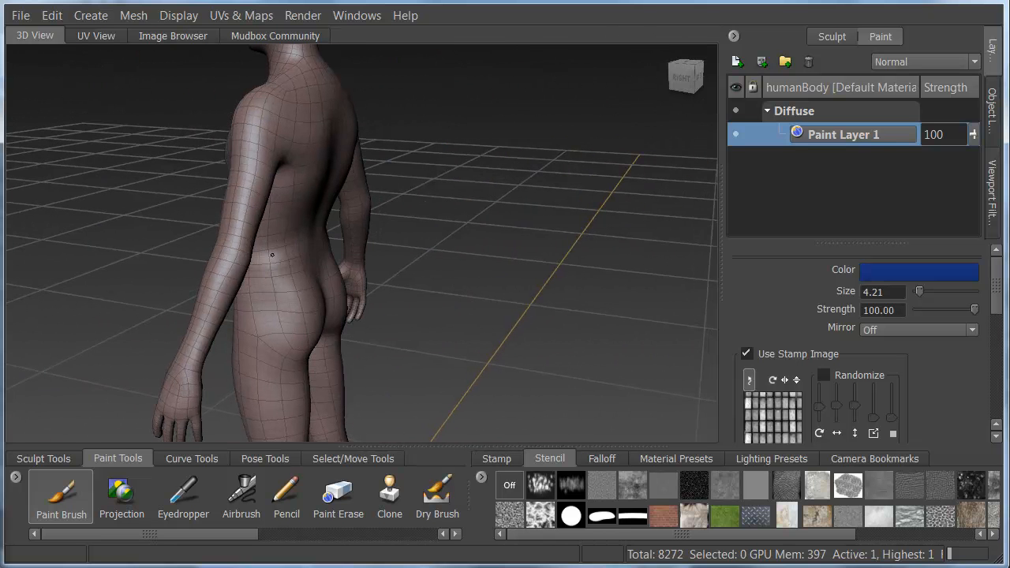
{"action": "left_click_drag", "start_coordinate": [338, 247], "coordinate": [284, 242]}
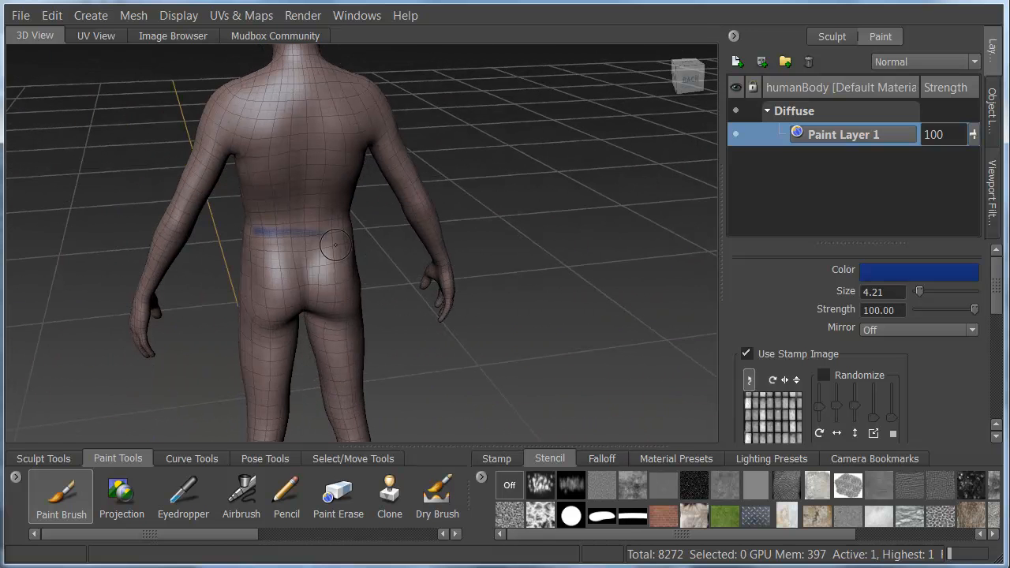
{"action": "left_click_drag", "start_coordinate": [347, 224], "coordinate": [247, 229]}
{"action": "mouse_move", "coordinate": [284, 314]}
{"action": "left_mouse_down"}
{"action": "mouse_move", "coordinate": [399, 305]}
{"action": "mouse_move", "coordinate": [445, 255]}
{"action": "left_mouse_up"}
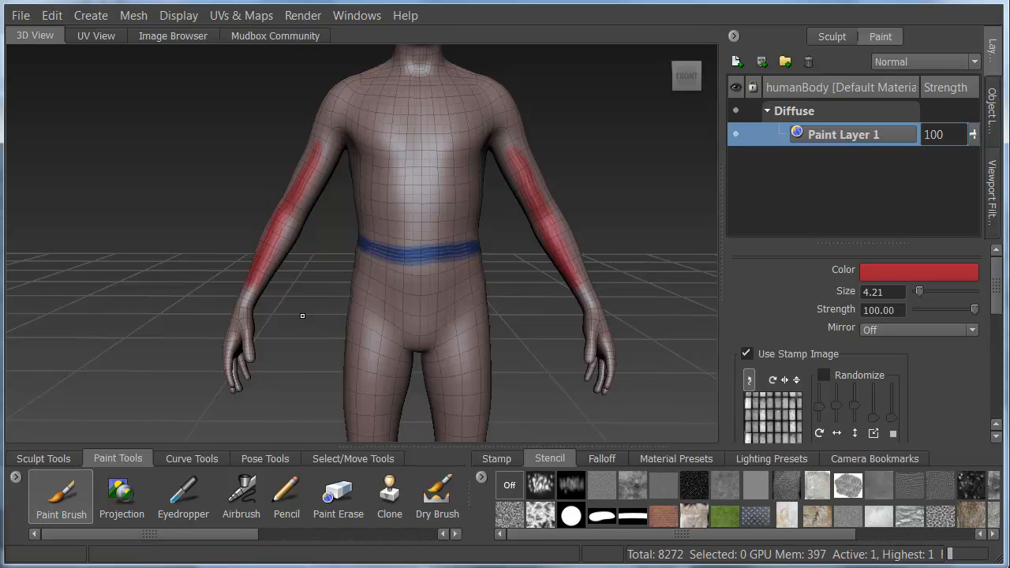
- Paint red bands across both wrists
{"action": "left_click_drag", "start_coordinate": [237, 306], "coordinate": [255, 310]}
{"action": "left_click_drag", "start_coordinate": [586, 300], "coordinate": [603, 309]}
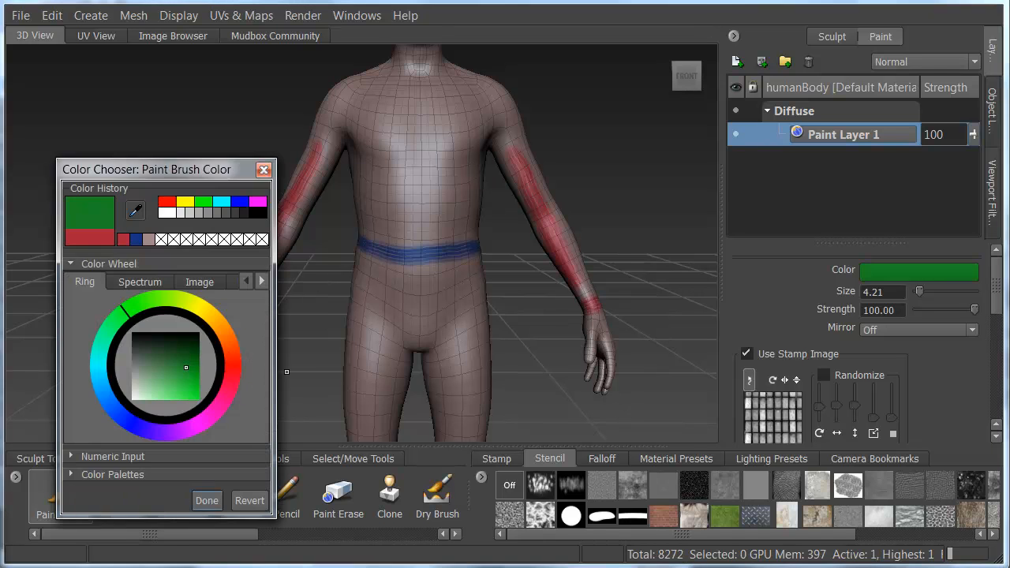
- Switch the brush color to green and paint stripes down the front of both legs and bands across the upper thighs
{"action": "left_click", "coordinate": [208, 498]}
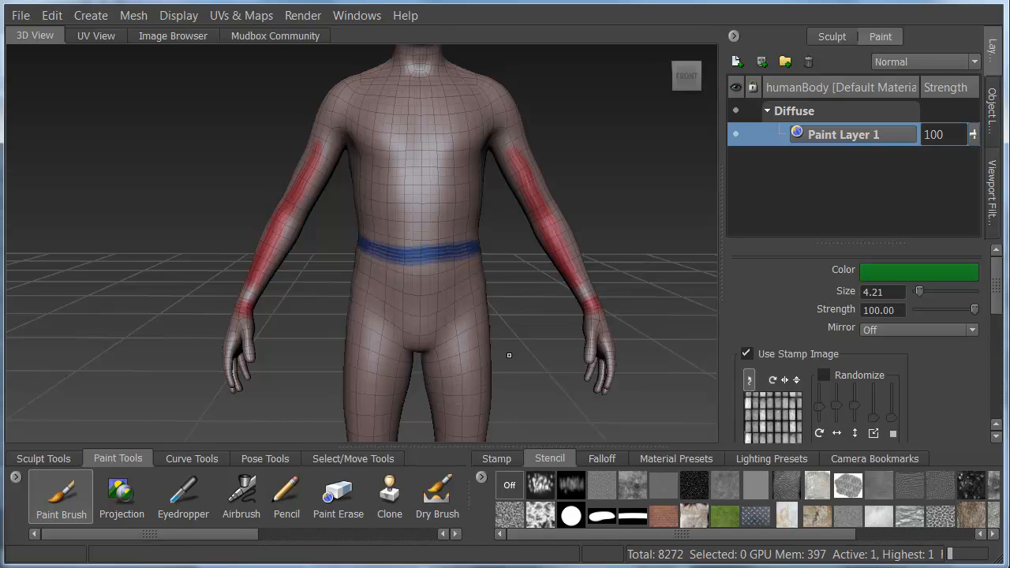
{"action": "left_click_drag", "start_coordinate": [505, 359], "coordinate": [498, 252]}
{"action": "mouse_move", "coordinate": [349, 164]}
{"action": "left_mouse_down"}
{"action": "mouse_move", "coordinate": [332, 302]}
{"action": "mouse_move", "coordinate": [346, 391]}
{"action": "left_mouse_up"}
{"action": "left_click_drag", "start_coordinate": [443, 168], "coordinate": [454, 405]}
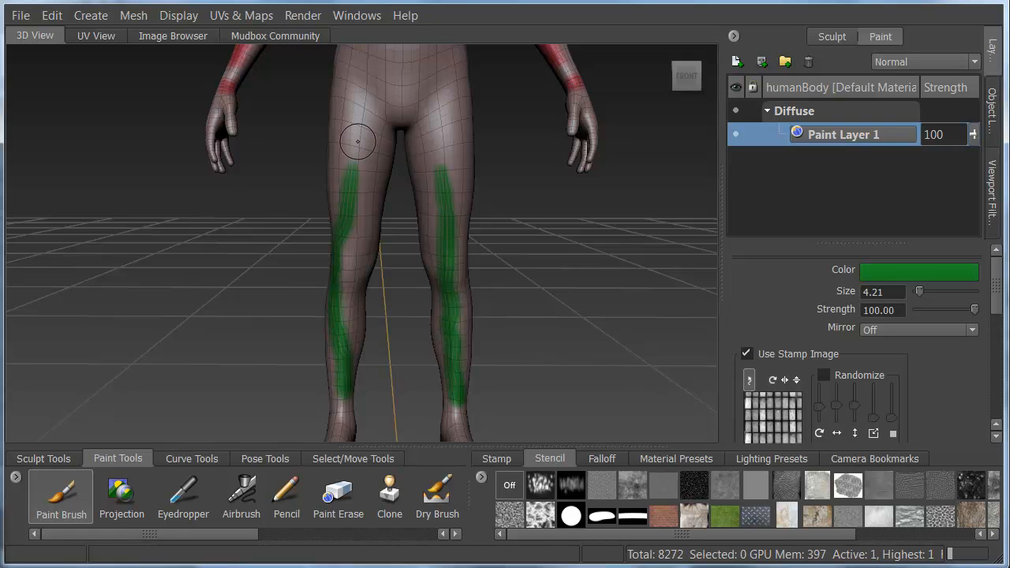
{"action": "mouse_move", "coordinate": [336, 109]}
{"action": "left_mouse_down"}
{"action": "mouse_move", "coordinate": [397, 136]}
{"action": "mouse_move", "coordinate": [462, 118]}
{"action": "left_mouse_up"}
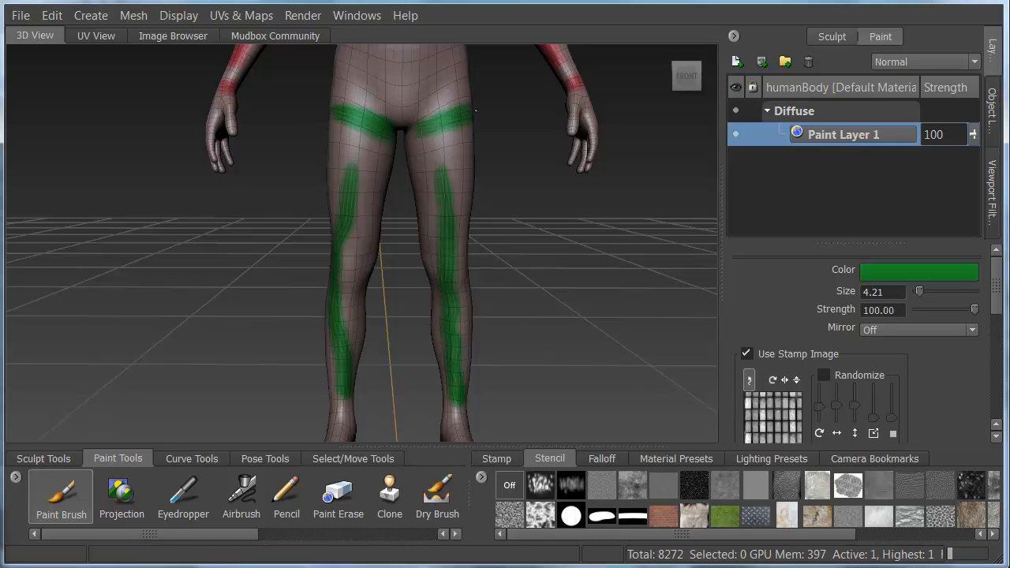
{"action": "mouse_move", "coordinate": [350, 102]}
{"action": "left_mouse_down"}
{"action": "mouse_move", "coordinate": [407, 131]}
{"action": "mouse_move", "coordinate": [475, 137]}
{"action": "mouse_move", "coordinate": [429, 127]}
{"action": "mouse_move", "coordinate": [459, 105]}
{"action": "left_mouse_up"}
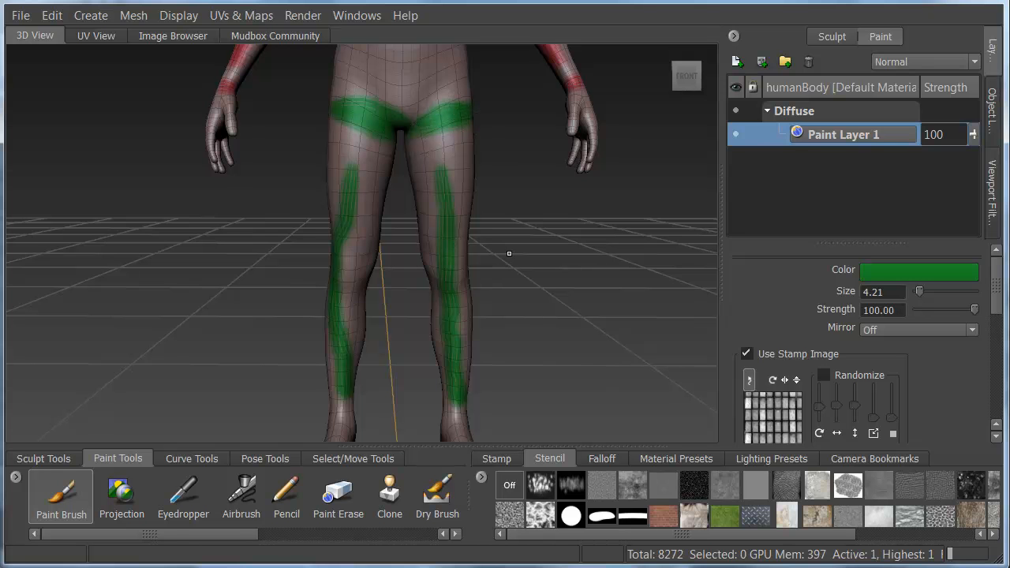
- Extend the green thigh band around the back and paint green stripes down the backs of both legs
{"action": "mouse_move", "coordinate": [509, 266]}
{"action": "left_mouse_down"}
{"action": "mouse_move", "coordinate": [424, 295]}
{"action": "mouse_move", "coordinate": [505, 274]}
{"action": "mouse_move", "coordinate": [516, 280]}
{"action": "mouse_move", "coordinate": [466, 292]}
{"action": "mouse_move", "coordinate": [333, 298]}
{"action": "mouse_move", "coordinate": [339, 217]}
{"action": "left_mouse_up"}
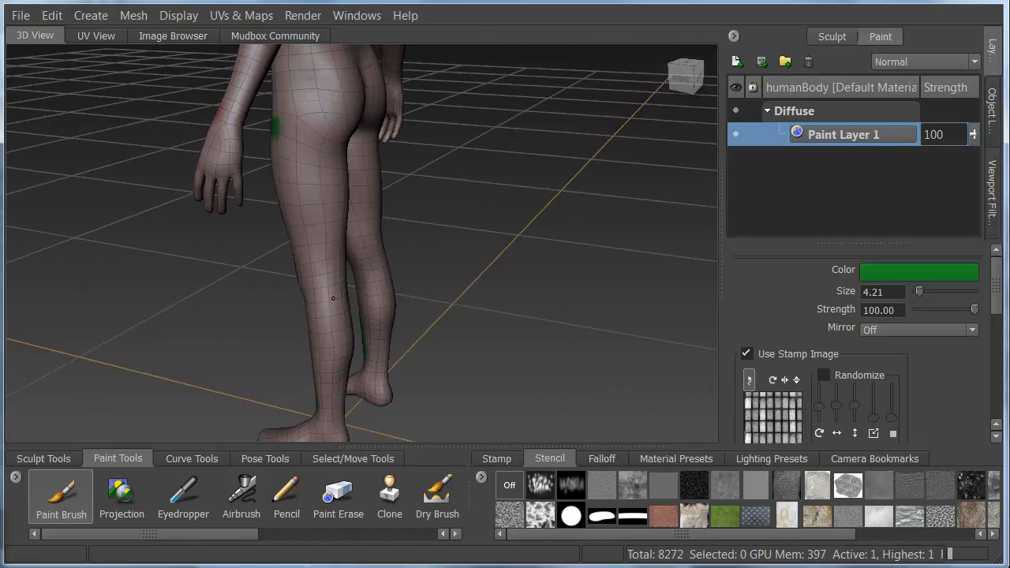
{"action": "left_click_drag", "start_coordinate": [278, 127], "coordinate": [322, 135]}
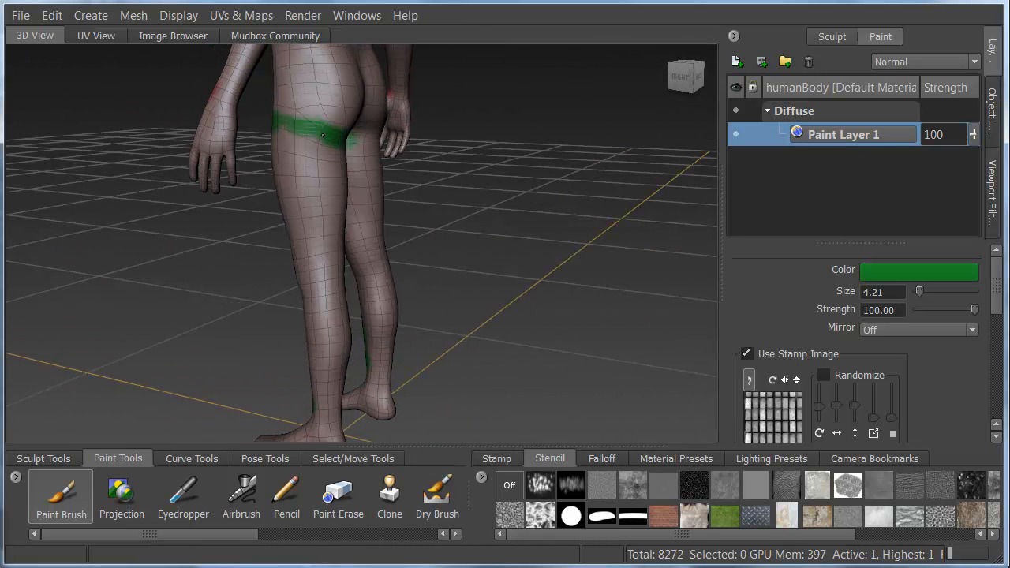
{"action": "left_click_drag", "start_coordinate": [316, 172], "coordinate": [332, 387]}
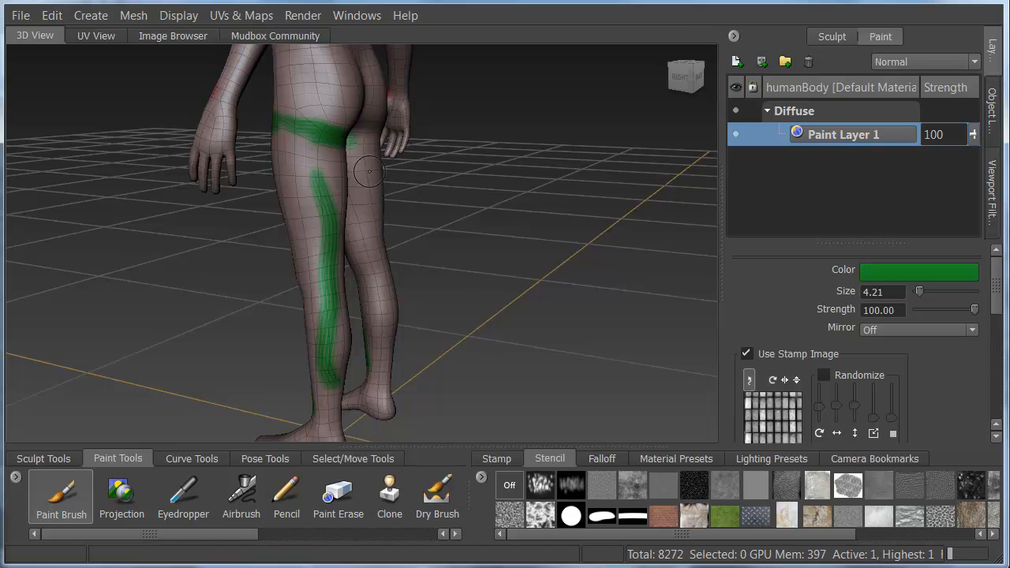
{"action": "left_click_drag", "start_coordinate": [369, 171], "coordinate": [384, 371]}
{"action": "mouse_move", "coordinate": [414, 218]}
{"action": "left_mouse_down"}
{"action": "mouse_move", "coordinate": [410, 243]}
{"action": "mouse_move", "coordinate": [277, 248]}
{"action": "left_mouse_up"}
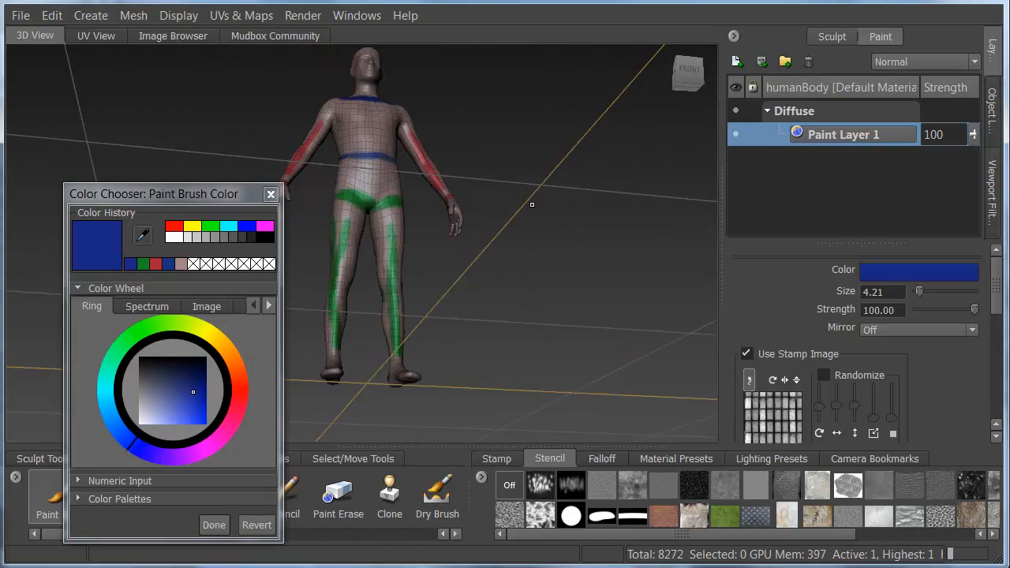
{"action": "left_click_drag", "start_coordinate": [532, 207], "coordinate": [478, 230]}
{"action": "left_click", "coordinate": [270, 194]}
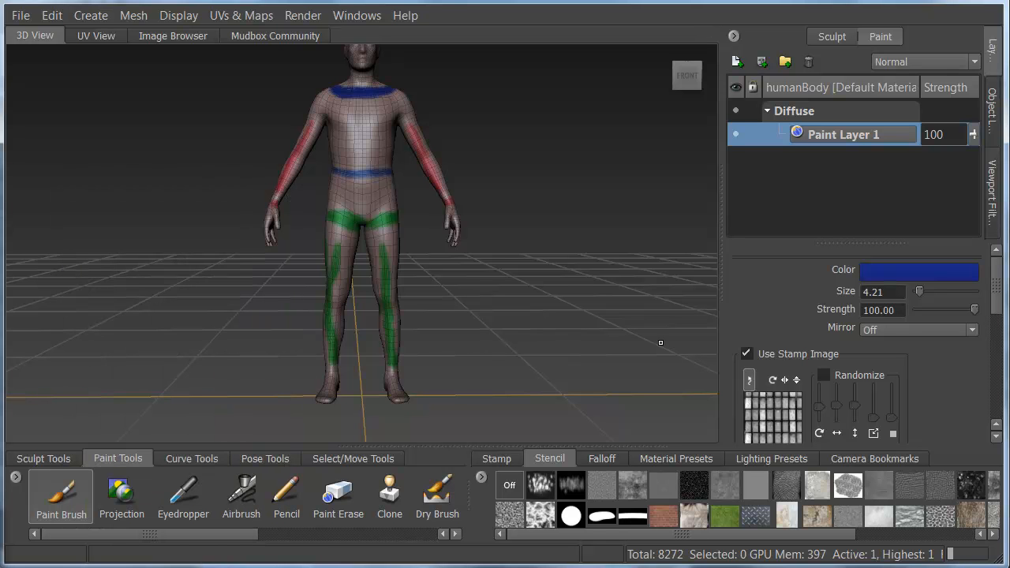
- Export the painted channel to a Photoshop file named newskin.psd in the mudbox folder
{"action": "right_click", "coordinate": [909, 143]}
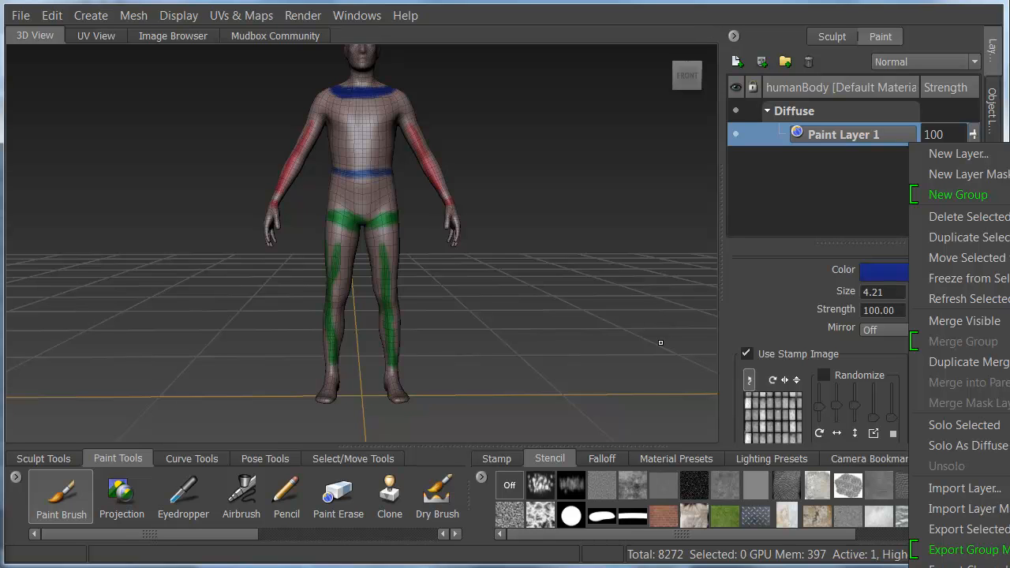
{"action": "left_click", "coordinate": [959, 565]}
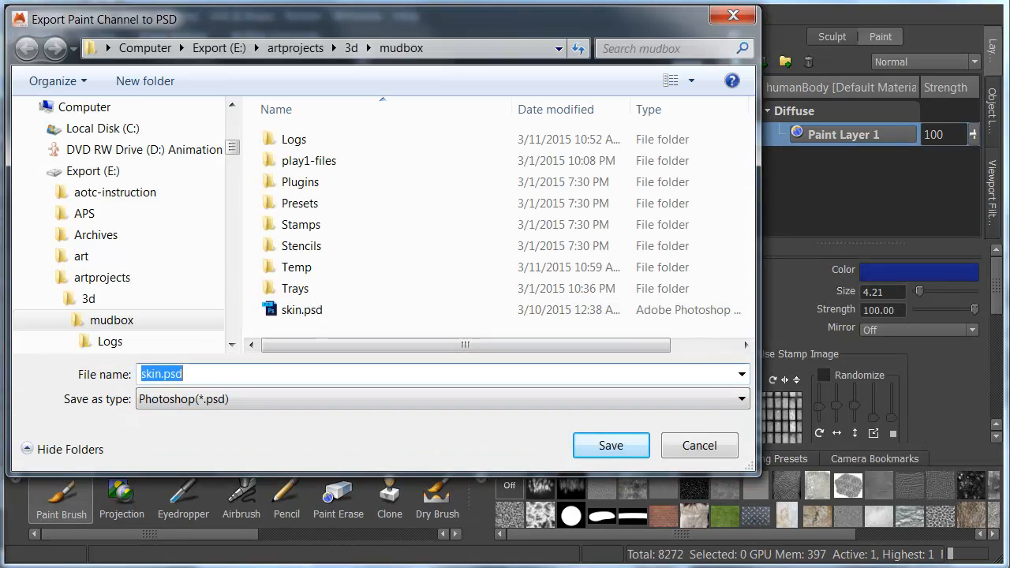
{"action": "left_click_drag", "start_coordinate": [161, 374], "coordinate": [155, 374]}
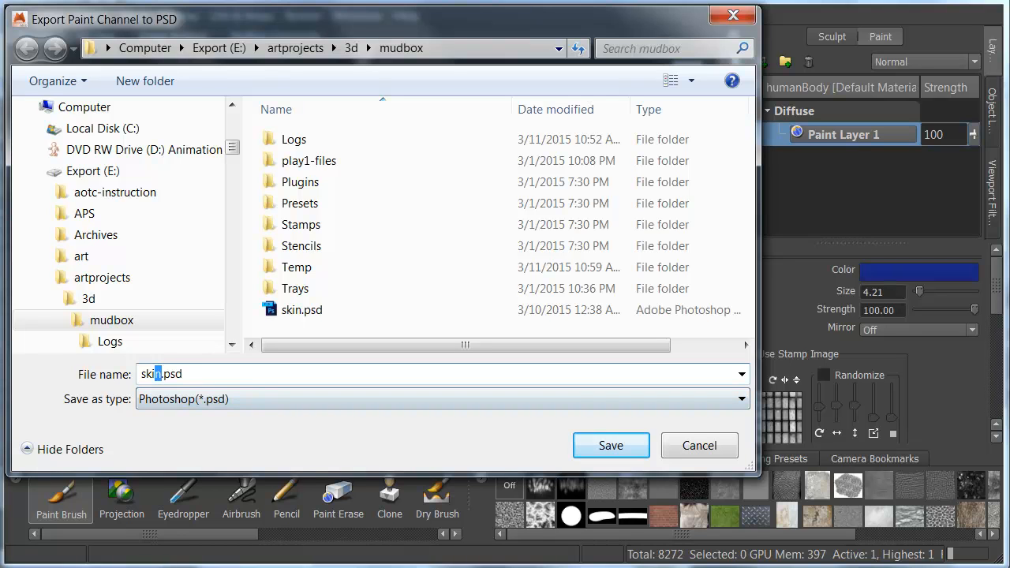
{"action": "left_click", "coordinate": [142, 374]}
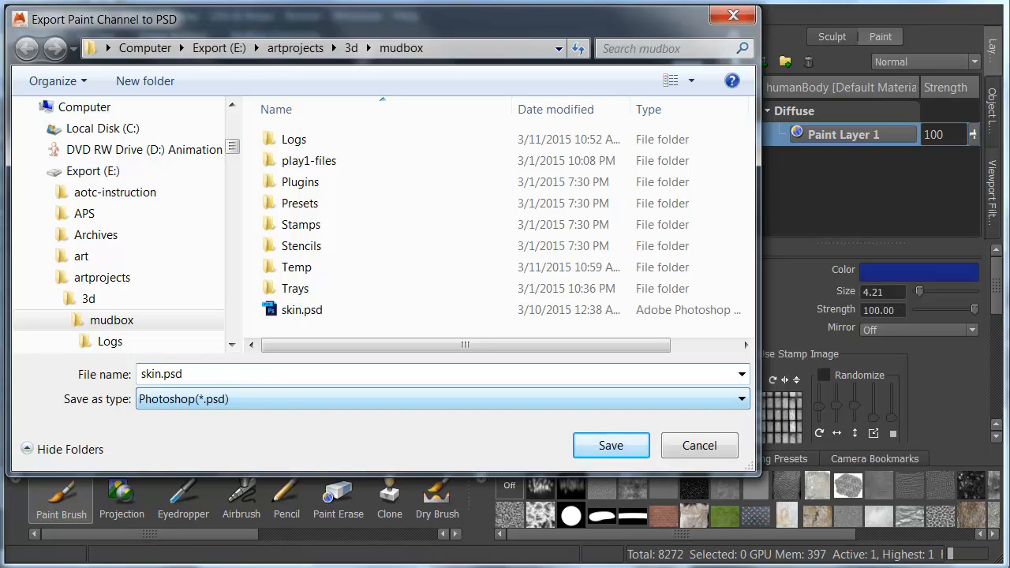
{"action": "type", "text": "new"}
{"action": "key", "text": "Return"}
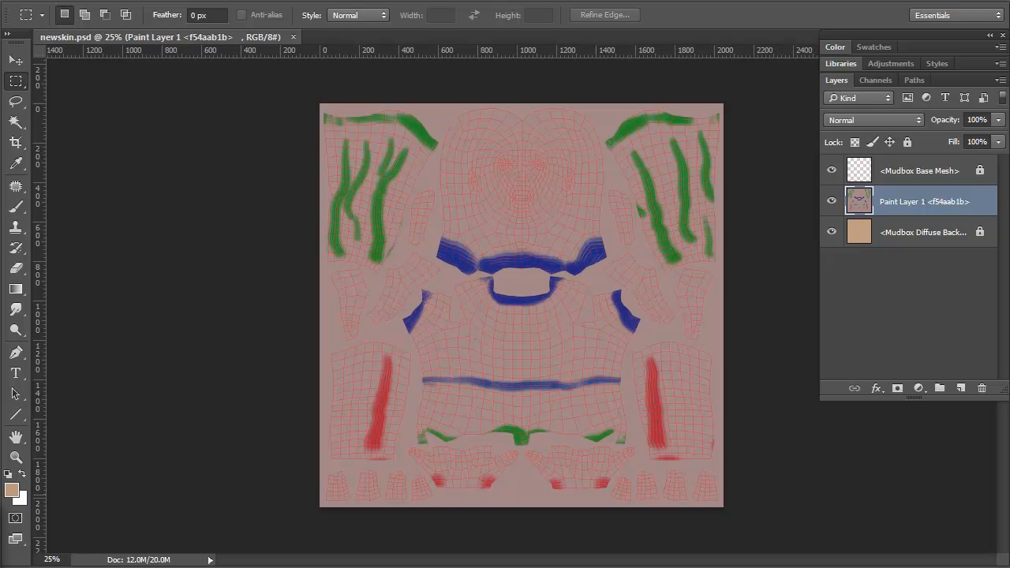
- In Photoshop, toggle the visibility of Paint Layer 1 in newskin.psd off and on, and add a new layer above it
{"action": "key", "text": "ctrl+comma"}
{"action": "key", "text": "ctrl+comma"}
{"action": "left_click", "coordinate": [961, 388]}
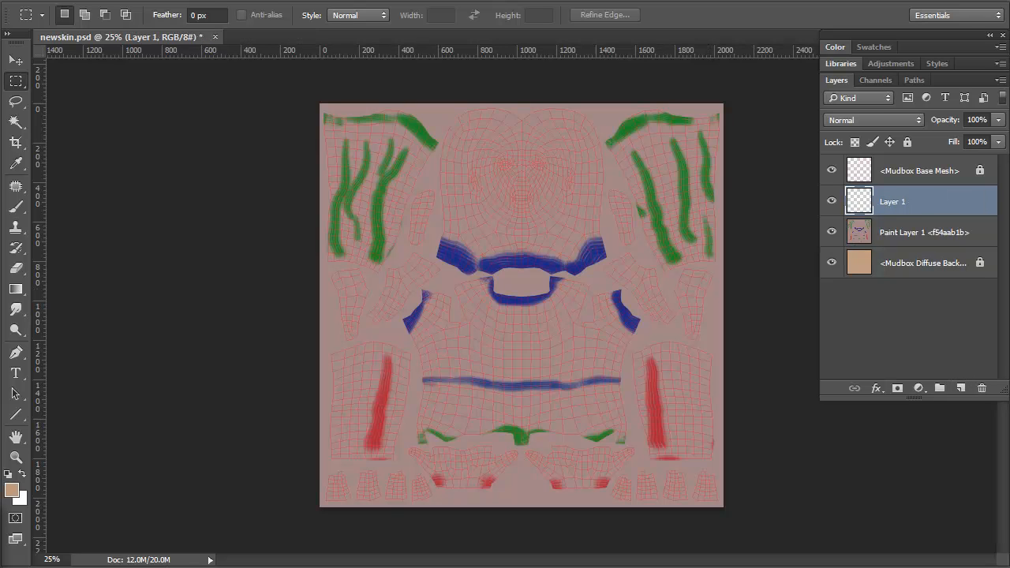
- Set the foreground color to black and fill Layer 1 with it
{"action": "left_click", "coordinate": [11, 489]}
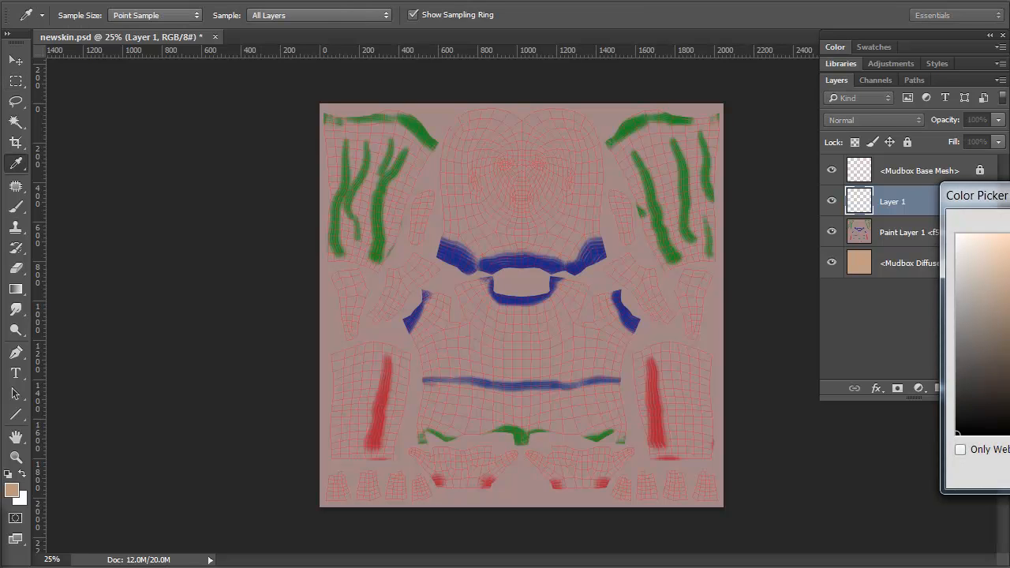
{"action": "key", "text": "Return"}
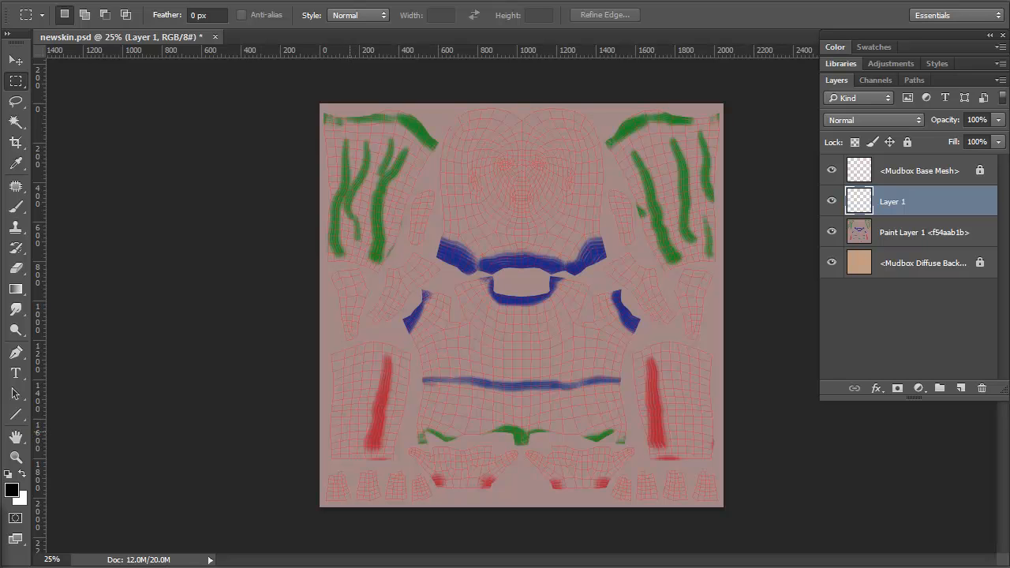
{"action": "key", "text": "alt+BackSpace"}
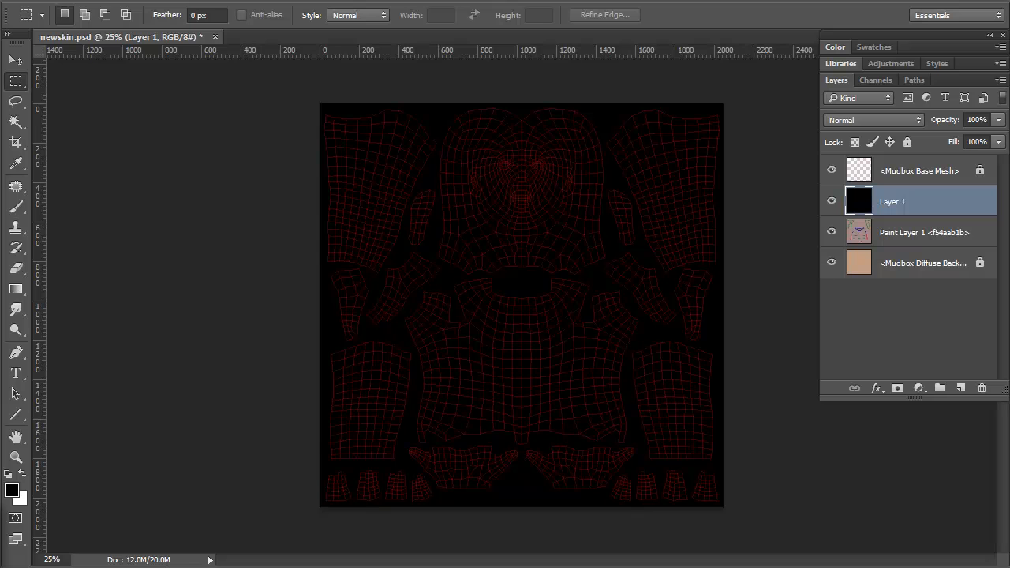
- Duplicate the Mudbox Base Mesh layer, unlock the original and merge it down into Layer 1, then hide the locked copy
{"action": "left_click_drag", "start_coordinate": [920, 171], "coordinate": [960, 388]}
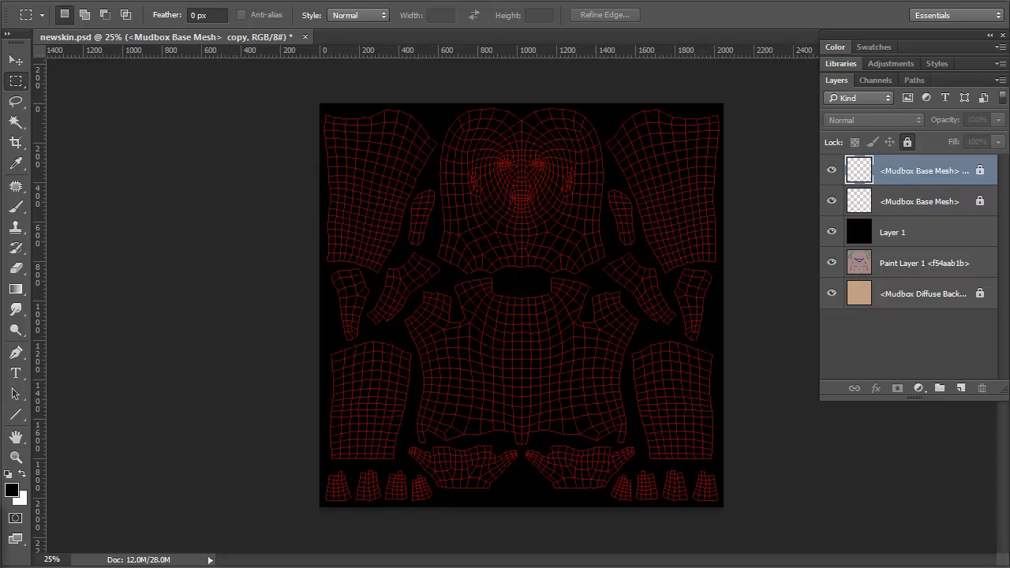
{"action": "left_click", "coordinate": [919, 202]}
{"action": "left_click", "coordinate": [907, 142]}
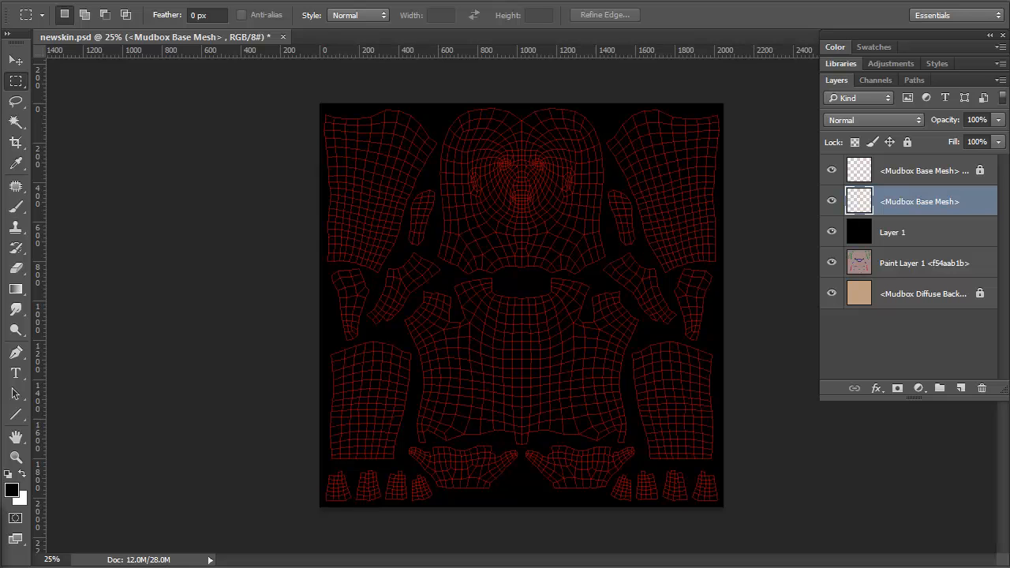
{"action": "key", "text": "ctrl+e"}
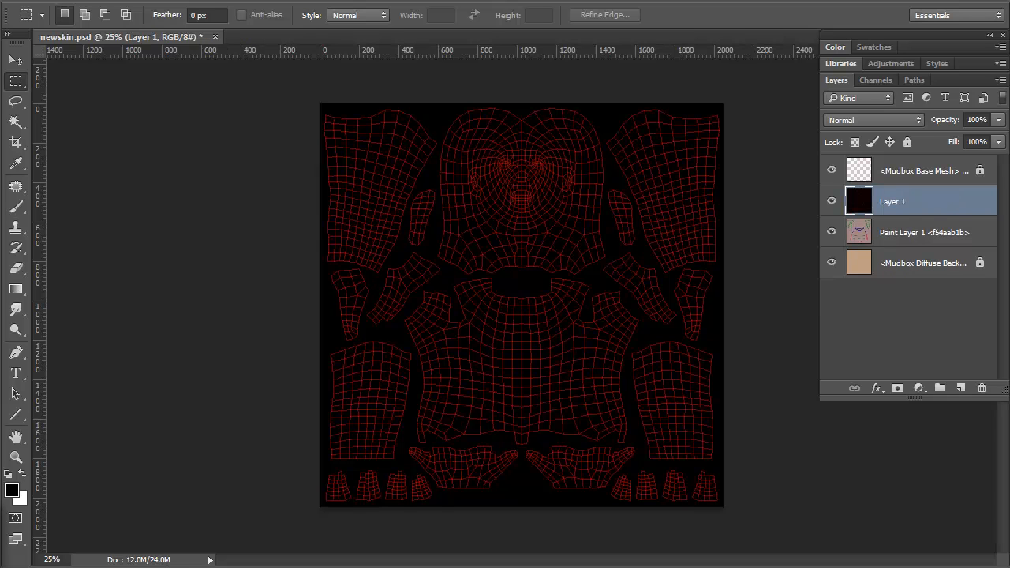
{"action": "left_click", "coordinate": [831, 170]}
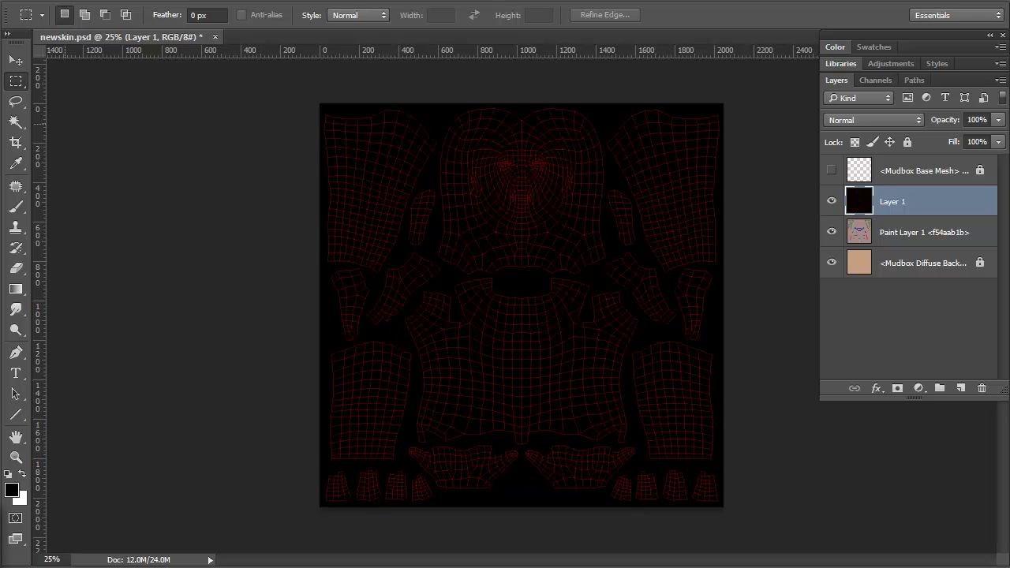
- Select the black area outside the UV islands with the Magic Wand and invert the selection to cover the islands
{"action": "left_click", "coordinate": [16, 122]}
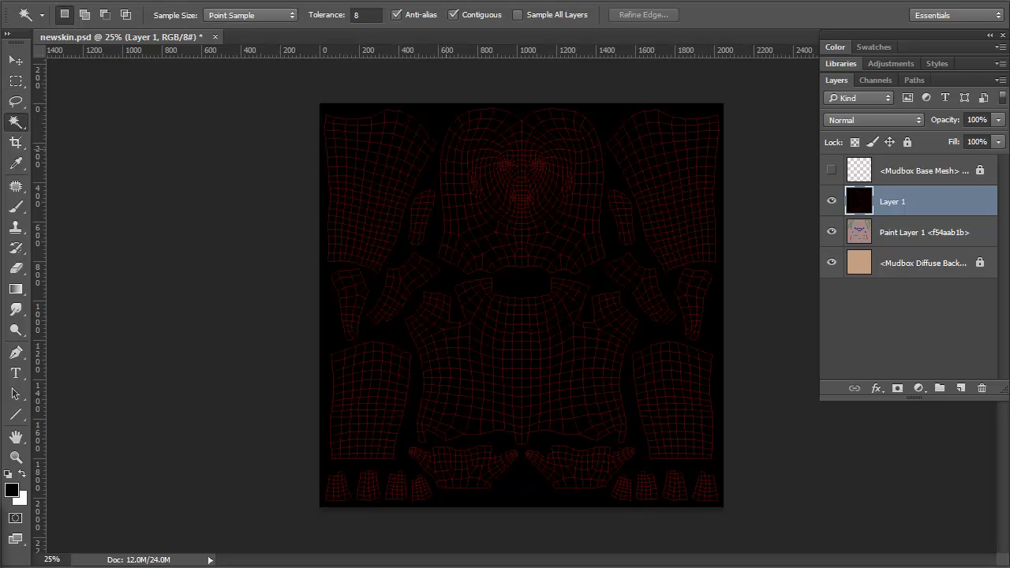
{"action": "left_click", "coordinate": [446, 149]}
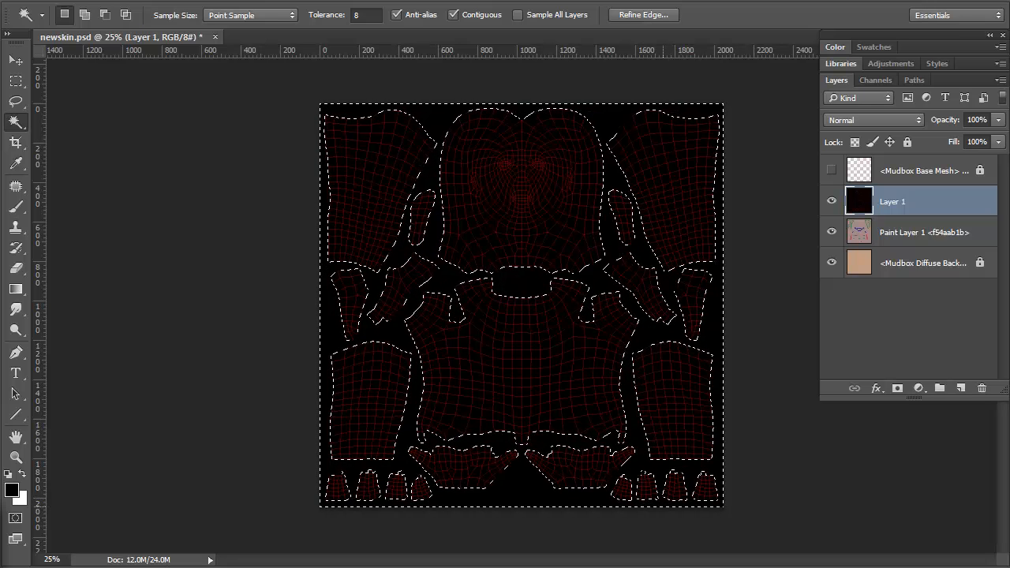
{"action": "key", "text": "ctrl+shift+i"}
- Measure the narrow gap between two neighboring UV islands with the Ruler tool and check the distance in the Info readout
{"action": "key", "text": "ctrl+plus"}
{"action": "key", "text": "ctrl+plus"}
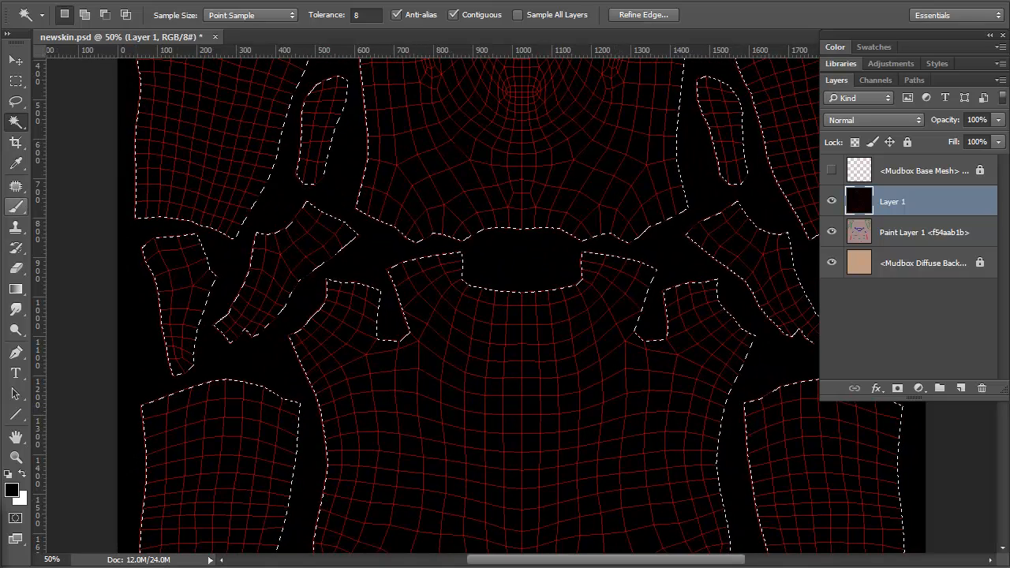
{"action": "left_click", "coordinate": [16, 164]}
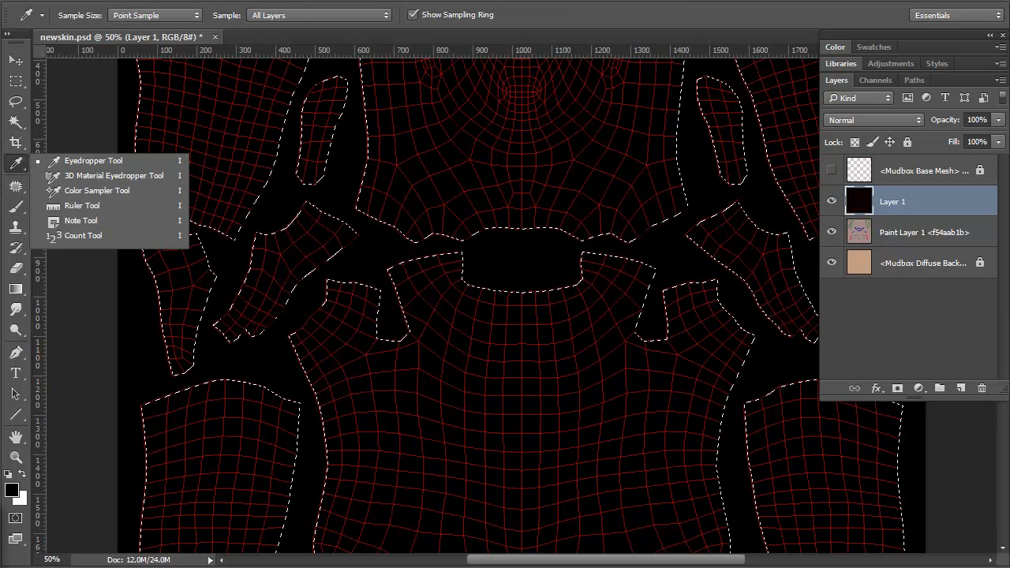
{"action": "left_click", "coordinate": [82, 205]}
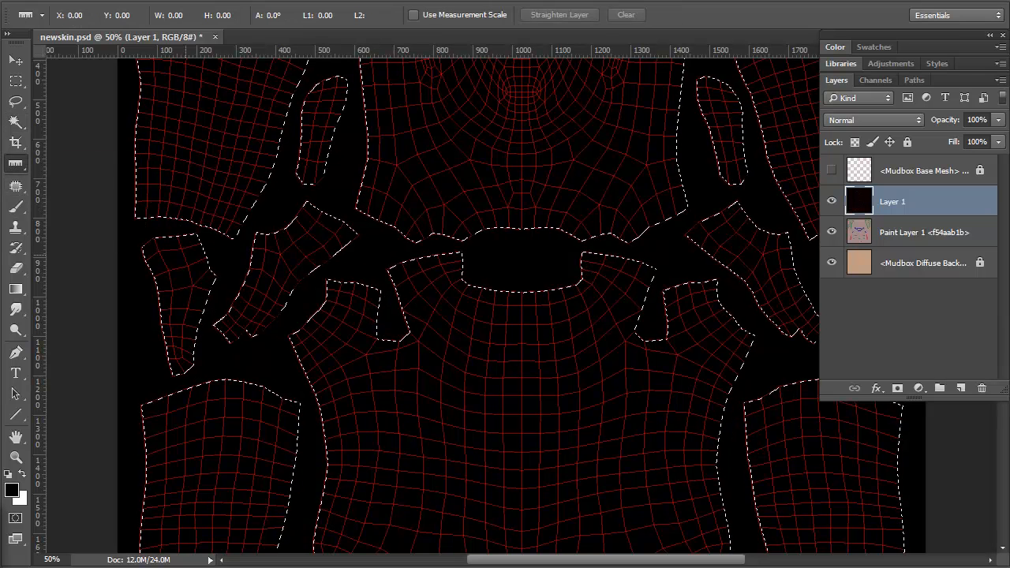
{"action": "left_click_drag", "start_coordinate": [207, 218], "coordinate": [201, 228]}
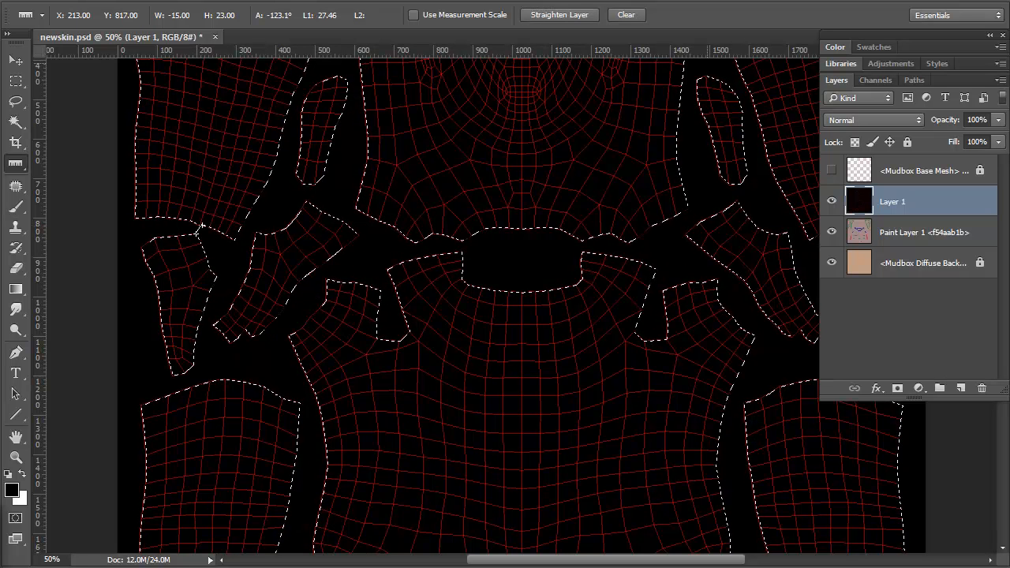
{"action": "key", "text": "alt+w"}
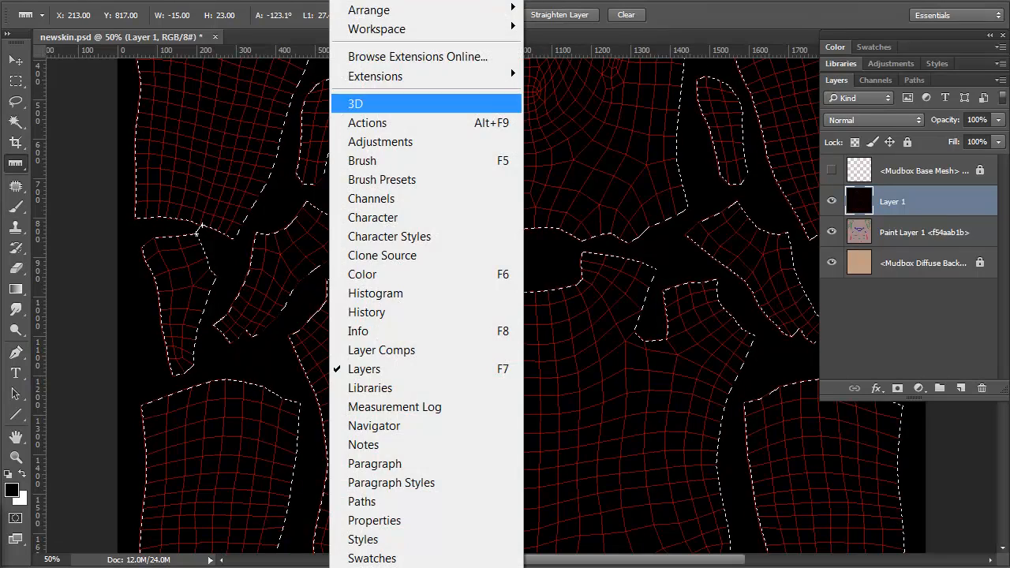
{"action": "left_click", "coordinate": [357, 331]}
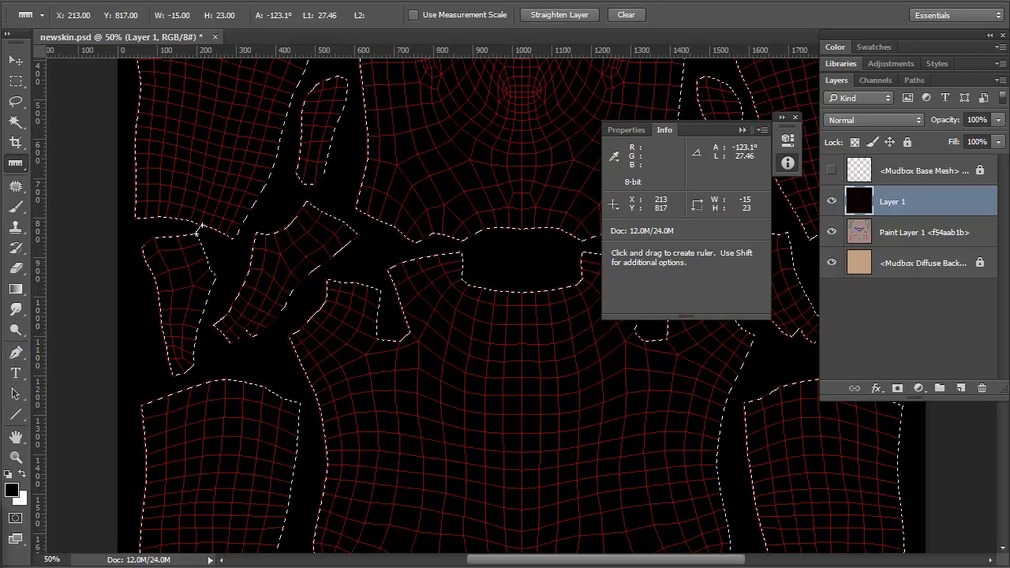
{"action": "left_click", "coordinate": [795, 117]}
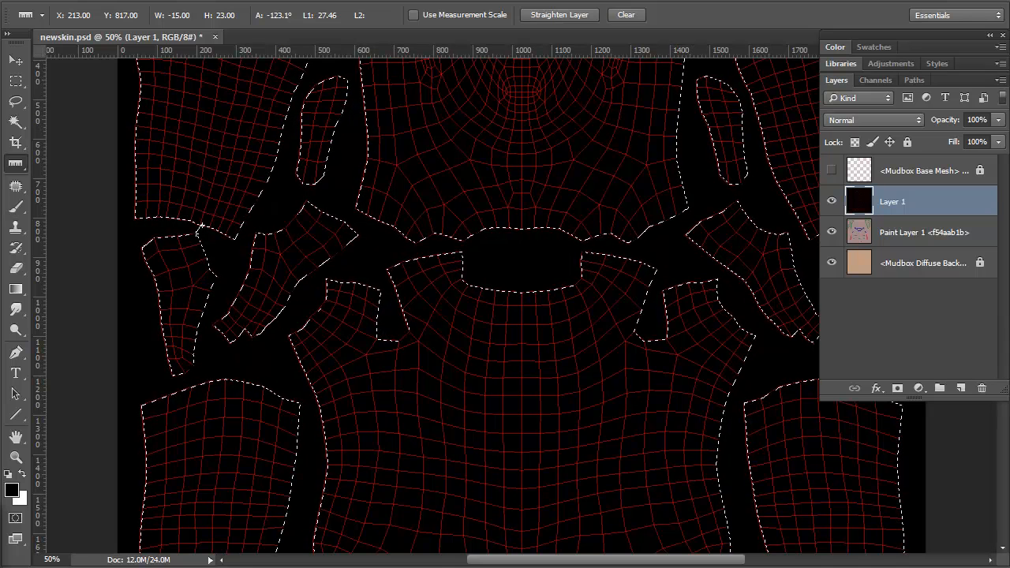
- Expand the UV island selection by 6 pixels
{"action": "key", "text": "alt+s"}
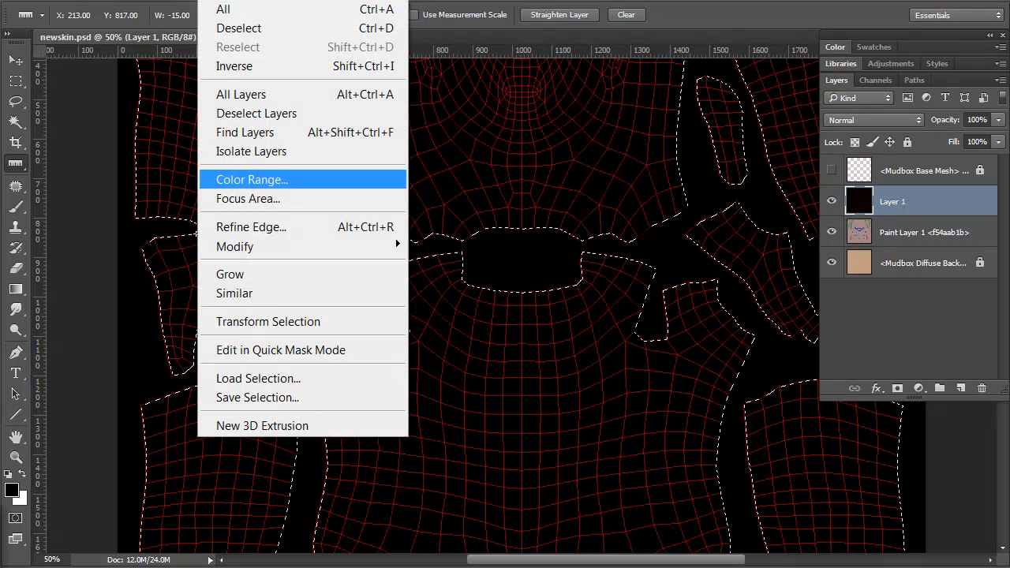
{"action": "key", "text": "Down"}
{"action": "key", "text": "Down"}
{"action": "key", "text": "Down"}
{"action": "key", "text": "Right"}
{"action": "key", "text": "Down"}
{"action": "key", "text": "Down"}
{"action": "key", "text": "Down"}
{"action": "key", "text": "Up"}
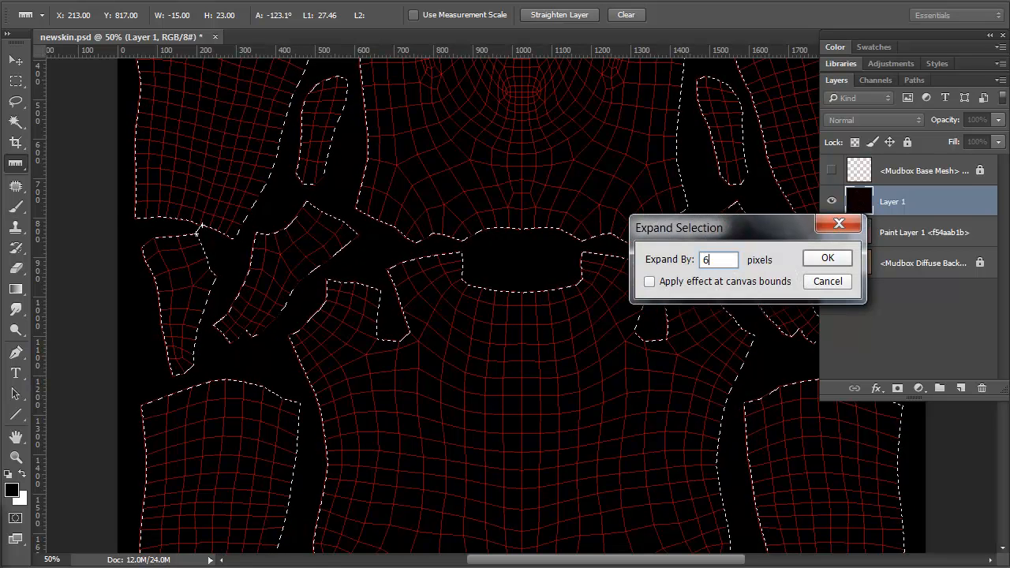
{"action": "key", "text": "Return"}
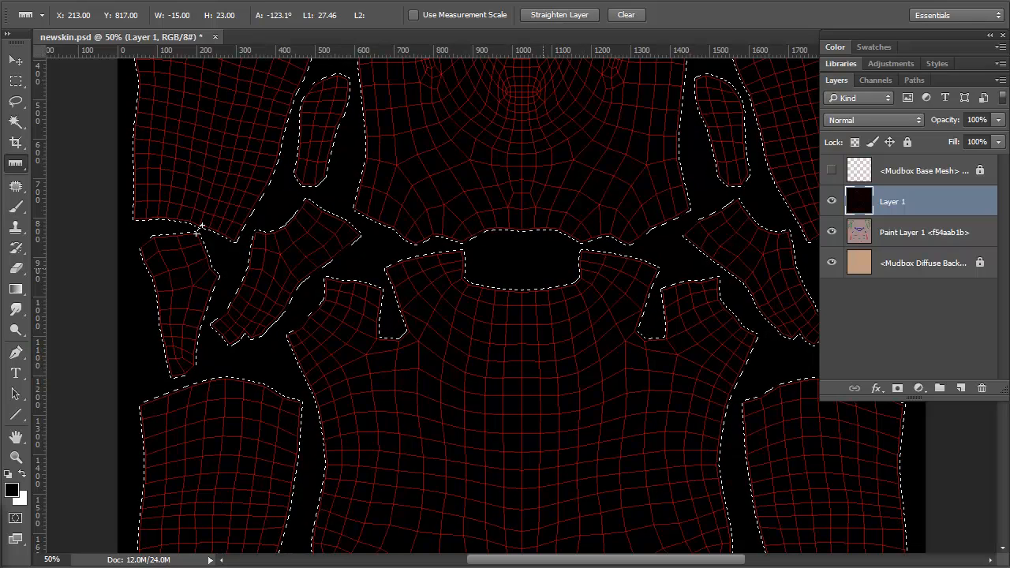
- Add a new layer above Layer 1, fill the island selection with white, deselect, and toggle the new layer's visibility off and on
{"action": "key", "text": "ctrl+0"}
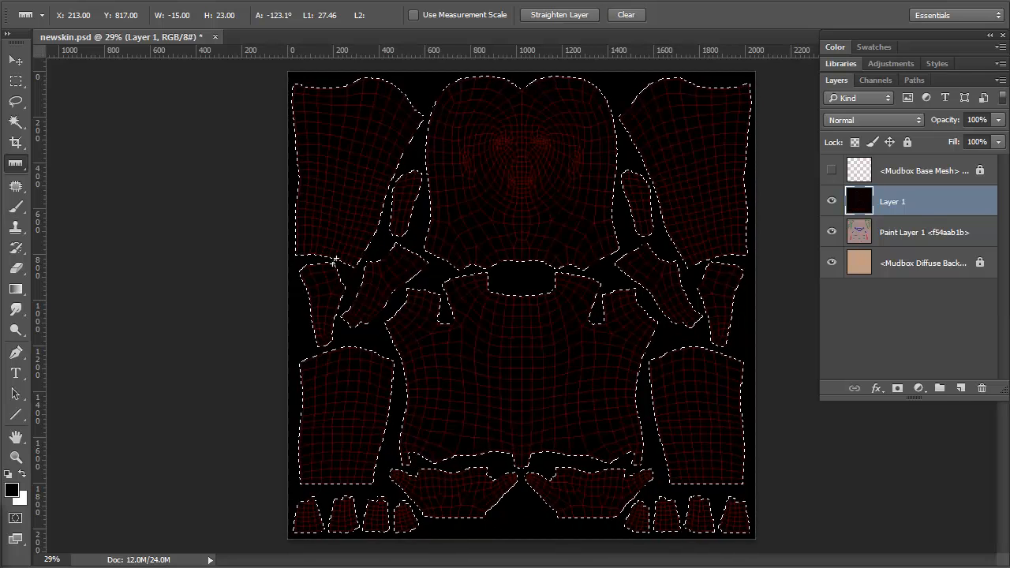
{"action": "left_click", "coordinate": [961, 387]}
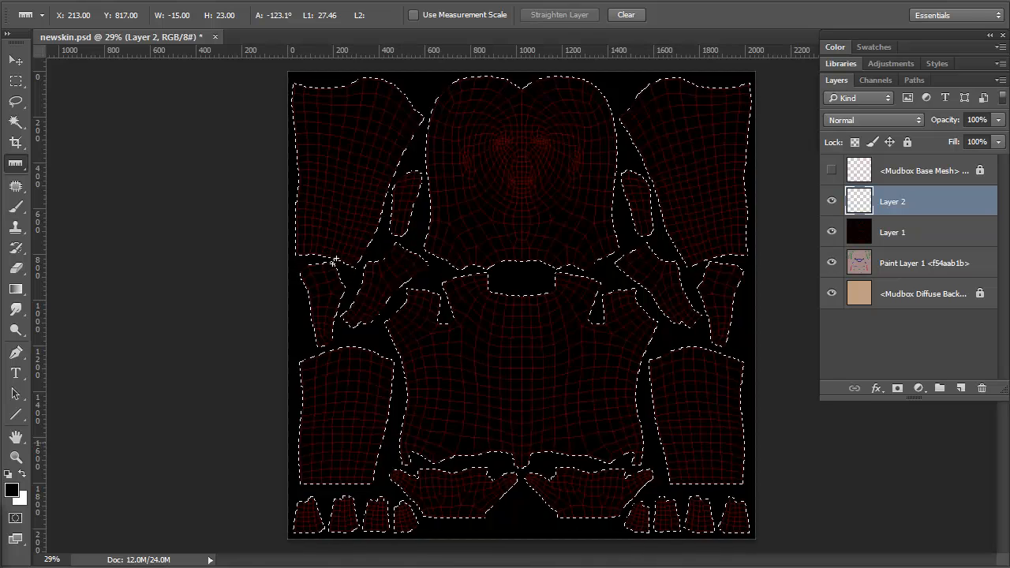
{"action": "key", "text": "ctrl+BackSpace"}
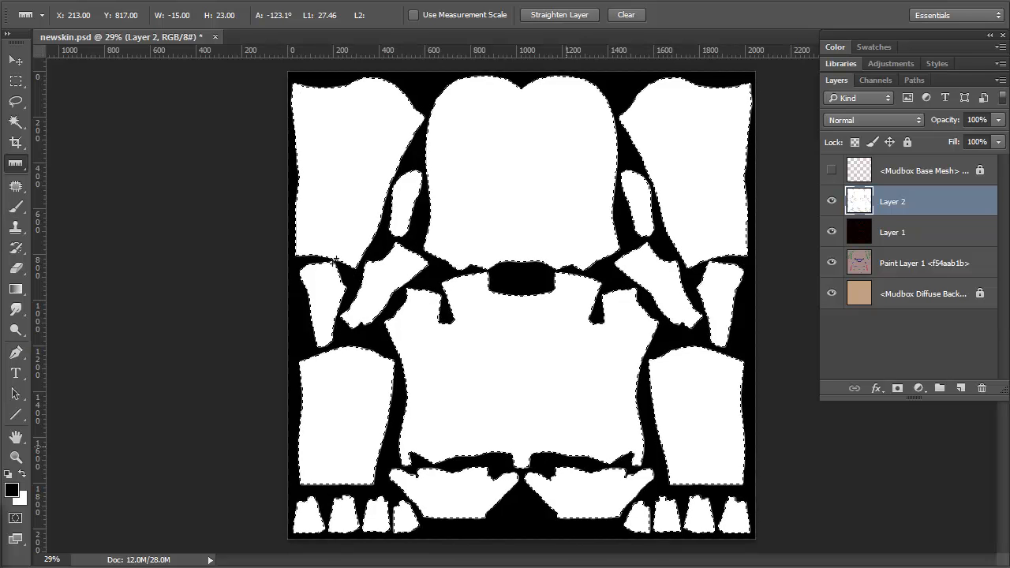
{"action": "key", "text": "ctrl+d"}
{"action": "key", "text": "ctrl+comma"}
{"action": "key", "text": "ctrl+comma"}
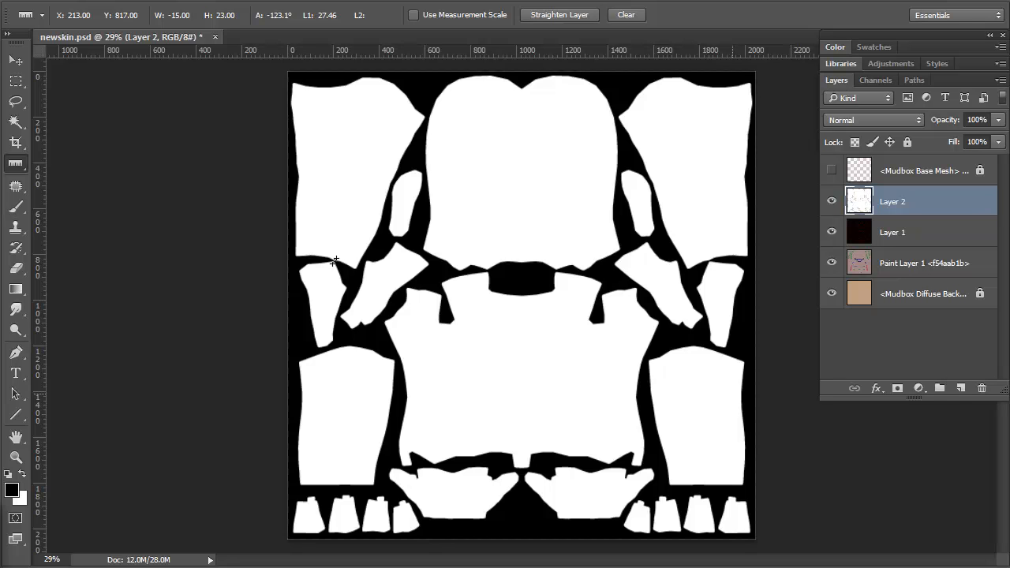
- Outline the upper torso and both arm islands with the Polygonal Lasso, cutting straight across the waist, and close the selection
{"action": "key", "text": "shift+l"}
{"action": "left_click", "coordinate": [284, 356]}
{"action": "left_click", "coordinate": [322, 349]}
{"action": "left_click", "coordinate": [372, 333]}
{"action": "left_click", "coordinate": [401, 301]}
{"action": "left_click", "coordinate": [410, 284]}
{"action": "left_click", "coordinate": [446, 269]}
{"action": "left_click", "coordinate": [473, 270]}
{"action": "key", "text": "ctrl+plus"}
{"action": "key", "text": "ctrl+plus"}
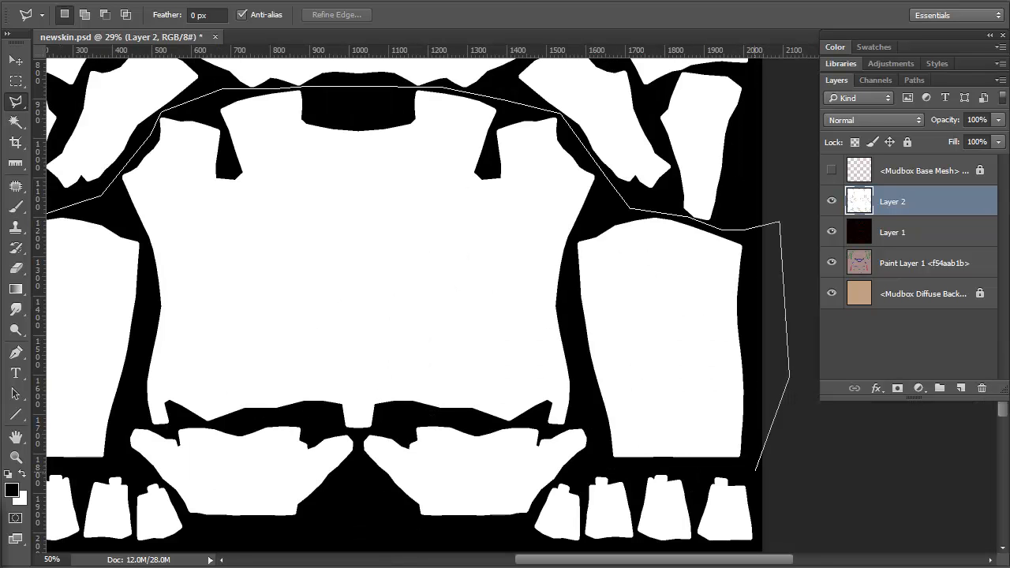
{"action": "left_click", "coordinate": [756, 471]}
{"action": "left_click", "coordinate": [604, 467]}
{"action": "left_click", "coordinate": [559, 303]}
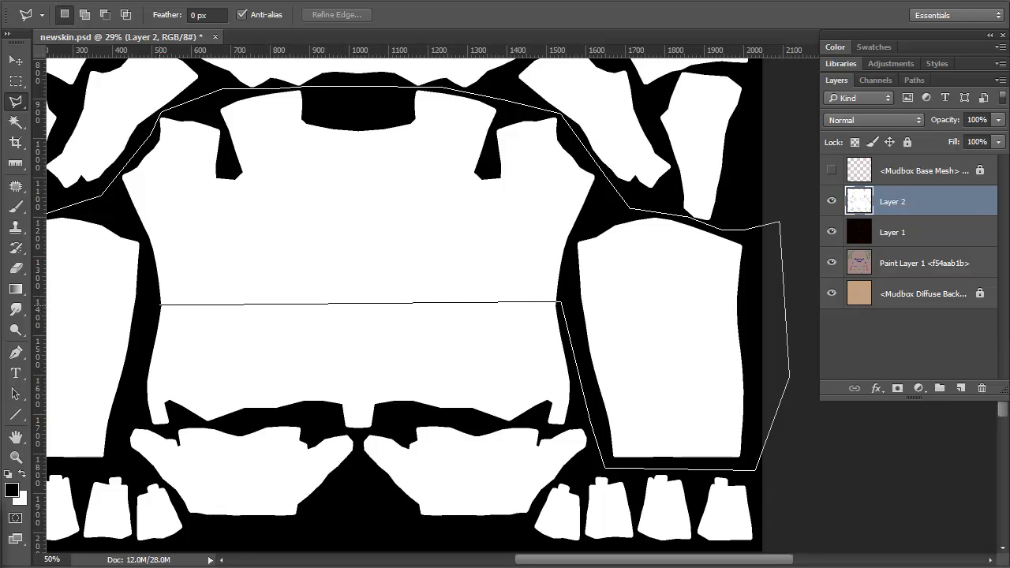
{"action": "left_click", "coordinate": [160, 303]}
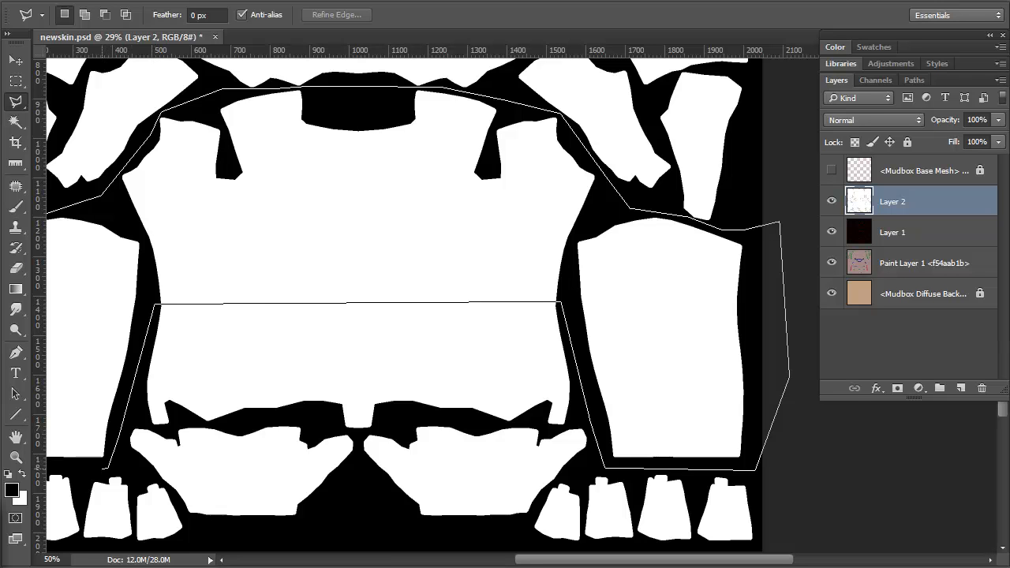
{"action": "left_click_drag", "start_coordinate": [102, 469], "coordinate": [264, 421]}
{"action": "left_click", "coordinate": [267, 421]}
{"action": "left_click", "coordinate": [117, 423]}
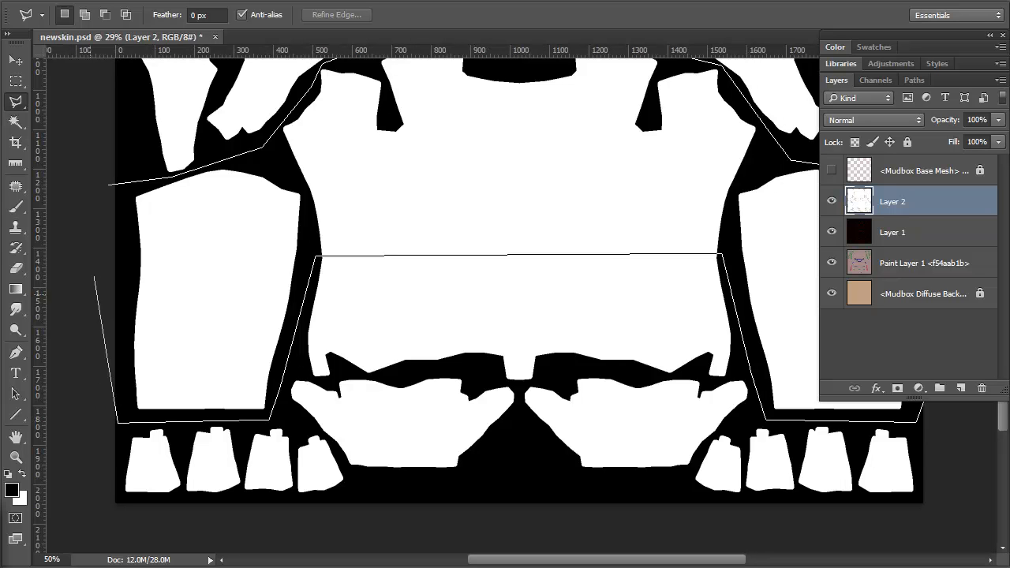
{"action": "left_click", "coordinate": [108, 186]}
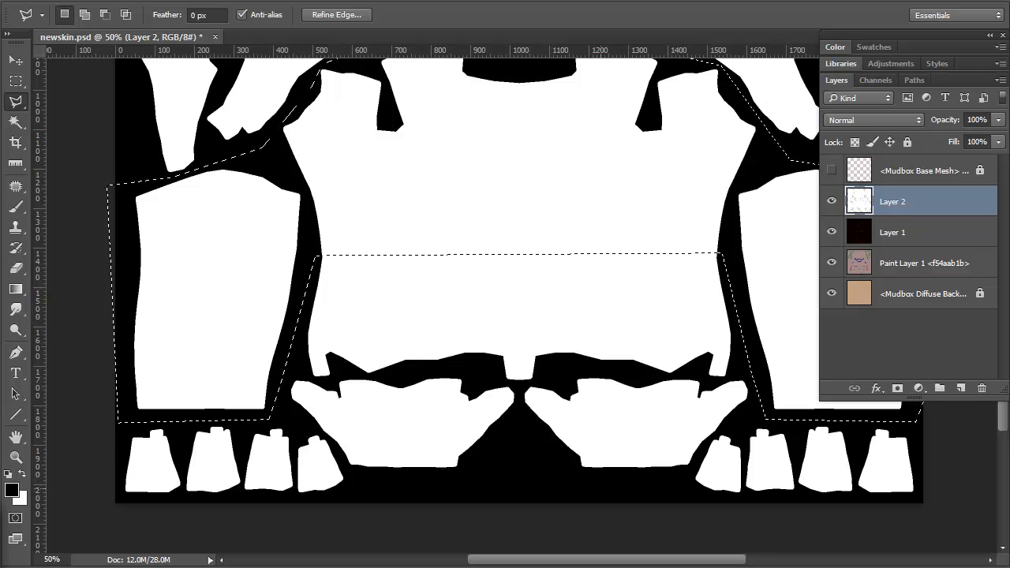
- Hide Layer 2 and Layer 1 to expose the painted guide marks beneath the shirt-shaped selection
{"action": "key", "text": "ctrl+0"}
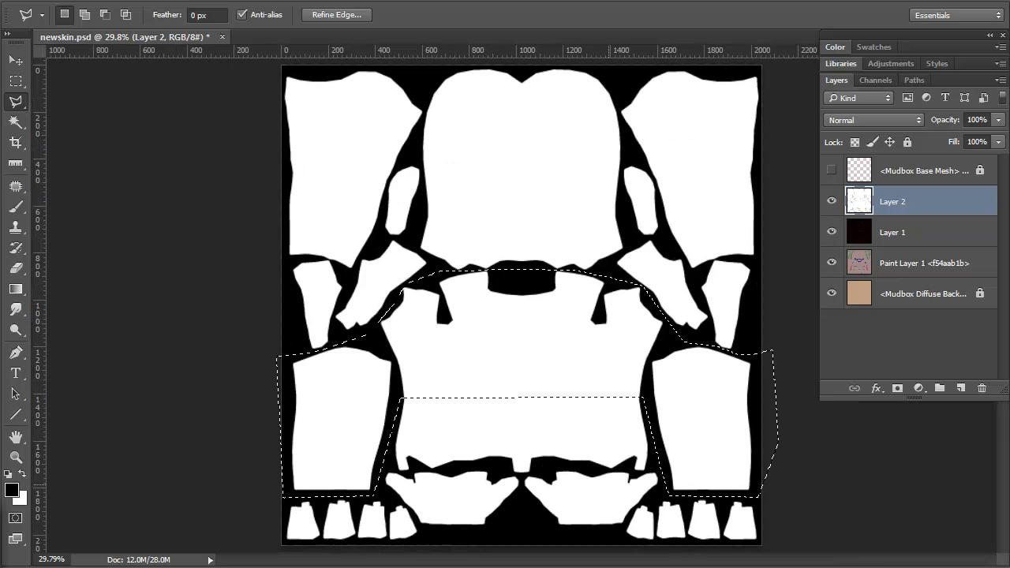
{"action": "left_click", "coordinate": [831, 201]}
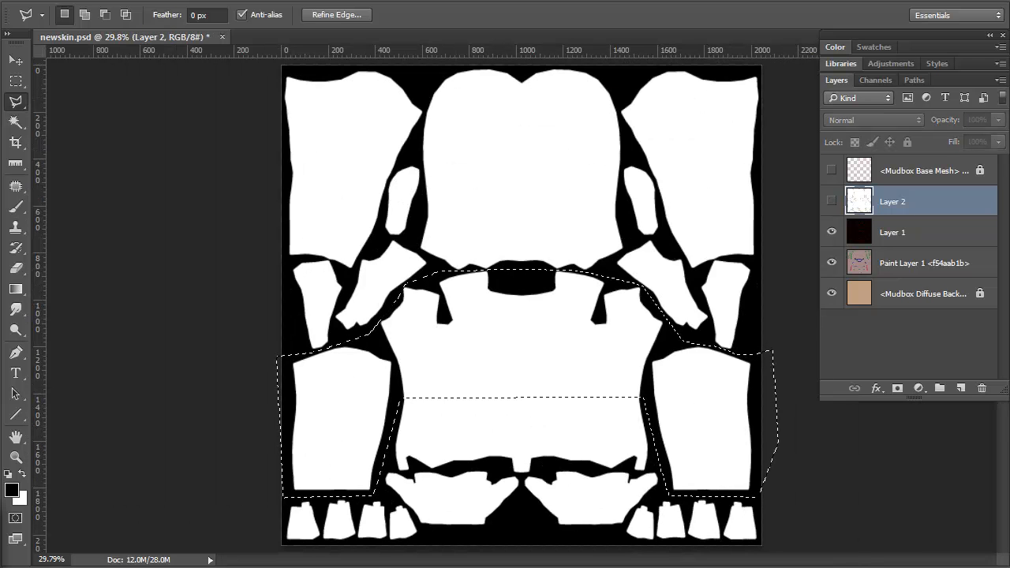
{"action": "left_click", "coordinate": [830, 232]}
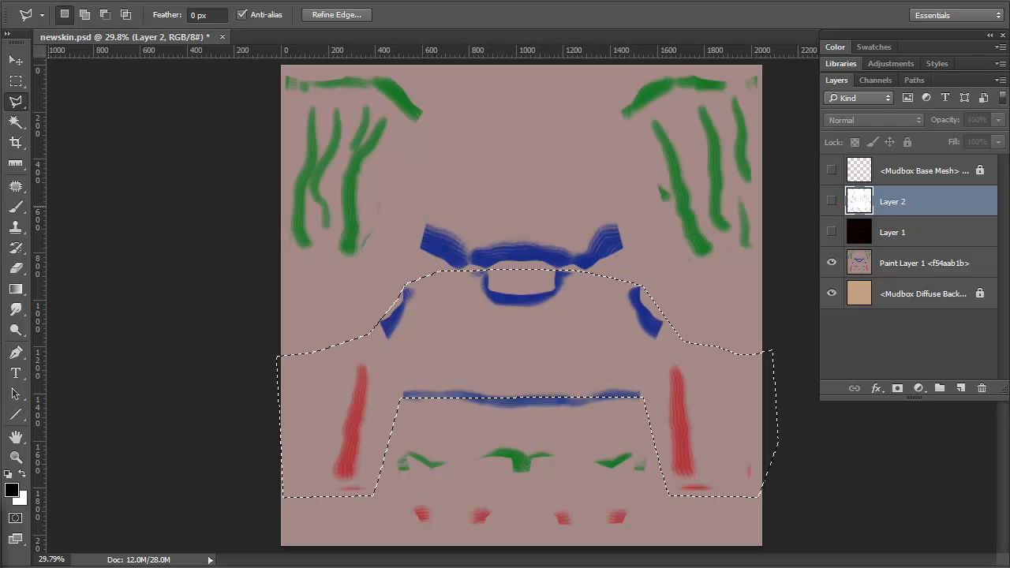
- Add a rectangular marquee along the blue waist line to straighten the selection's lower edge, and hide Paint Layer 1
{"action": "key", "text": "m"}
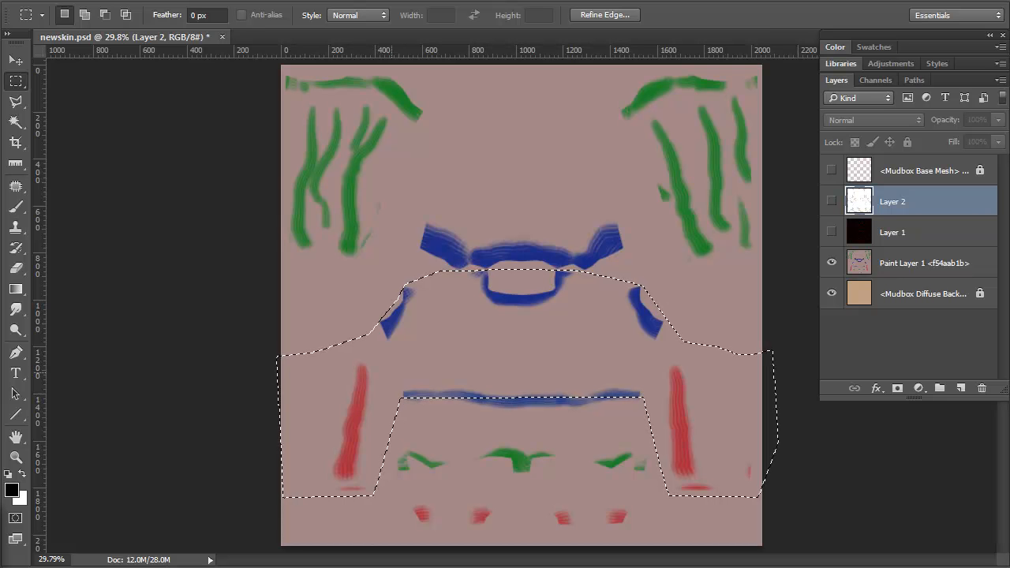
{"action": "left_click_drag", "start_coordinate": [390, 369], "coordinate": [481, 377]}
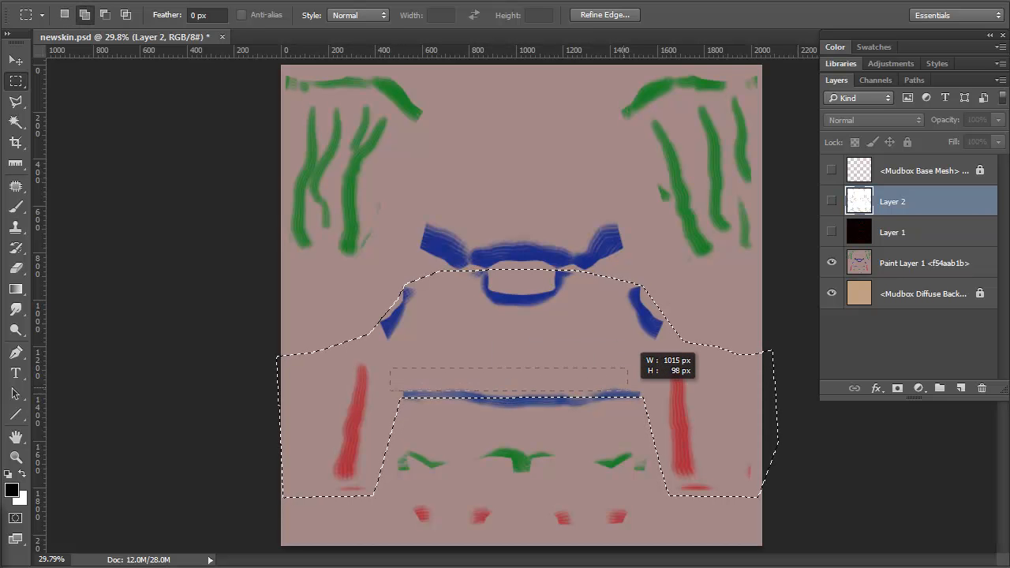
{"action": "left_click_drag", "start_coordinate": [652, 392], "coordinate": [653, 399]}
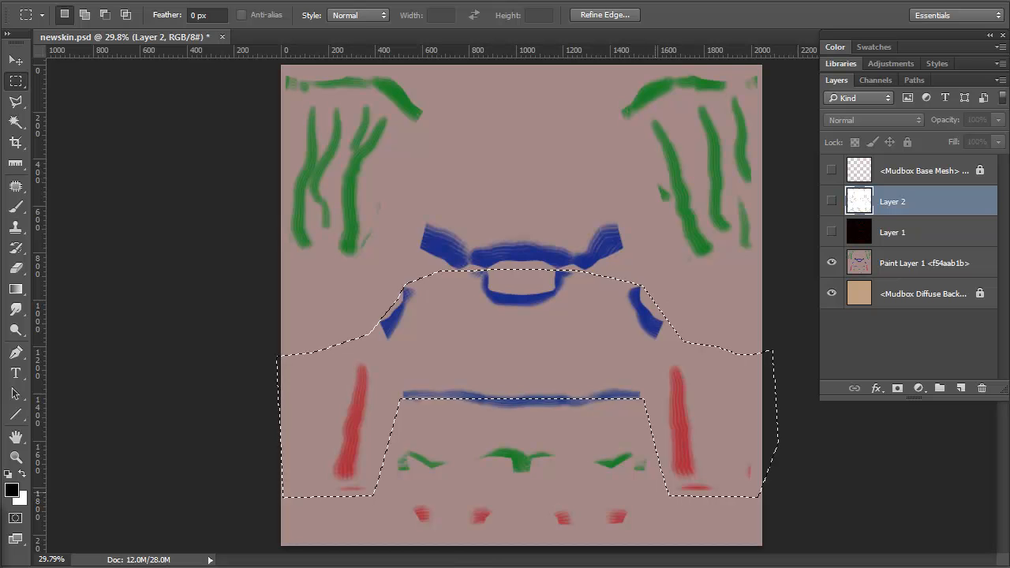
{"action": "left_click", "coordinate": [831, 263]}
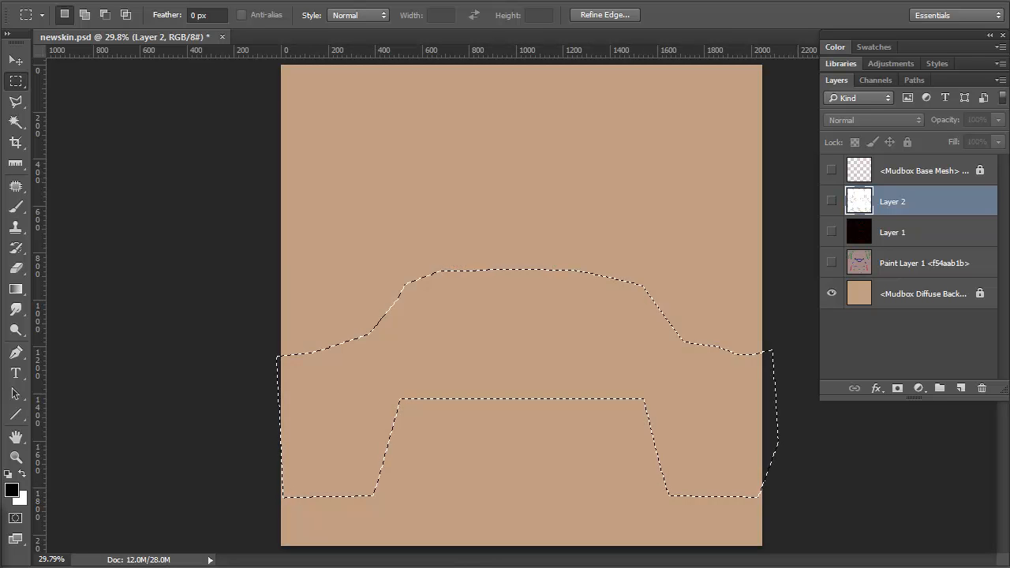
- Show Layer 2 and cut its shirt-shaped selection of upper torso and arm islands out to a new layer
{"action": "left_click", "coordinate": [831, 201]}
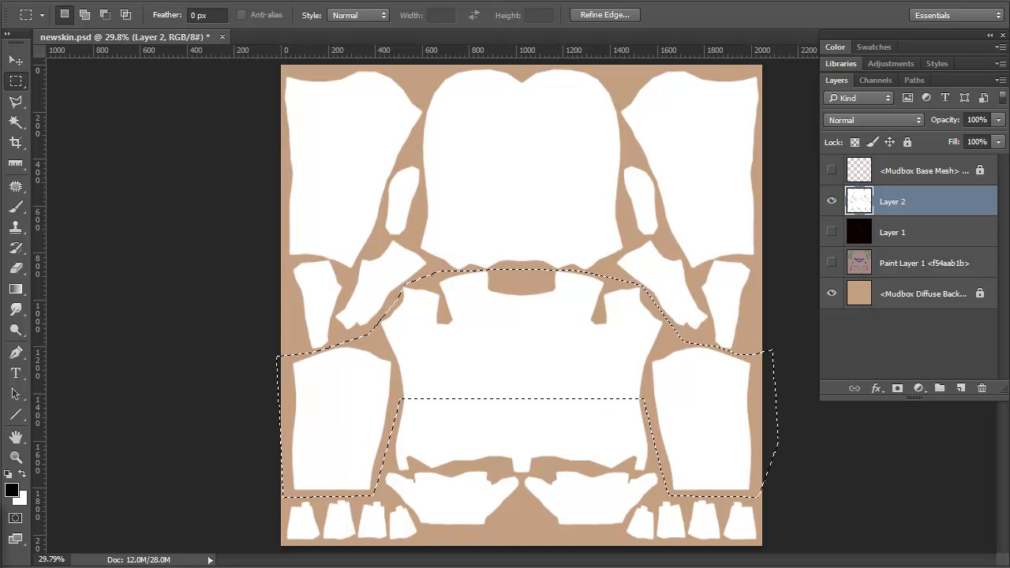
{"action": "key", "text": "alt+l"}
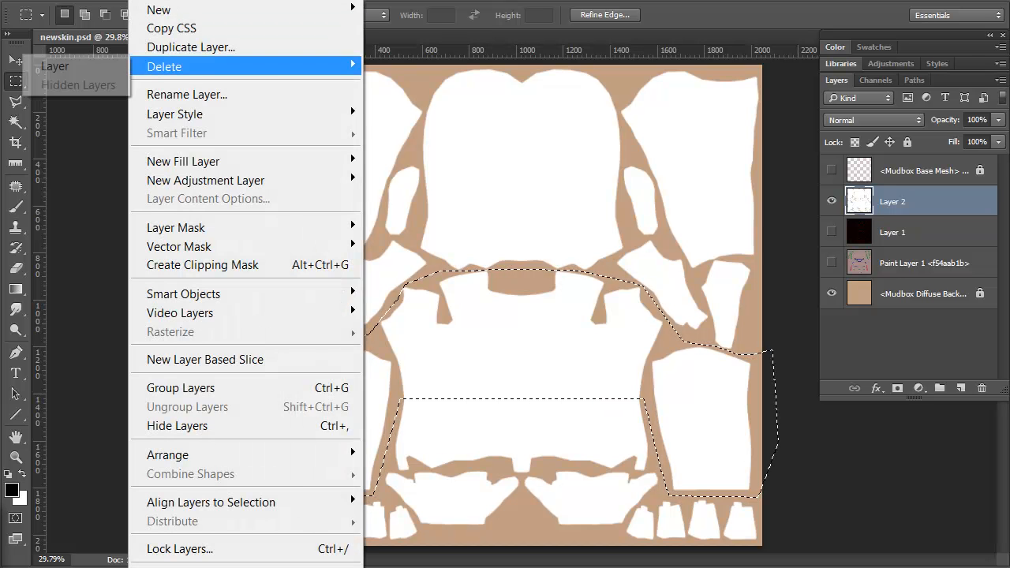
{"action": "mouse_move", "coordinate": [236, 9]}
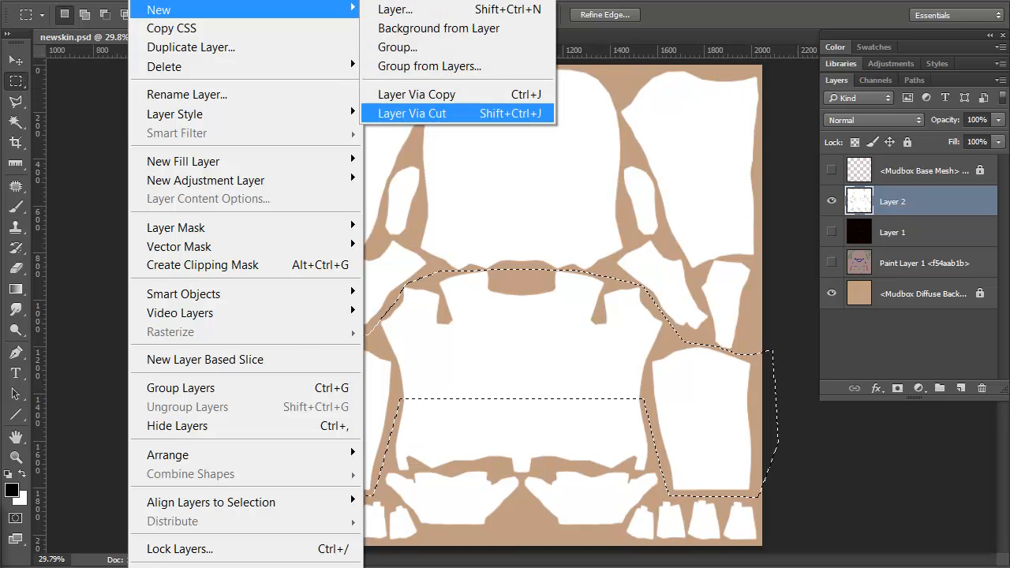
{"action": "left_click", "coordinate": [412, 113]}
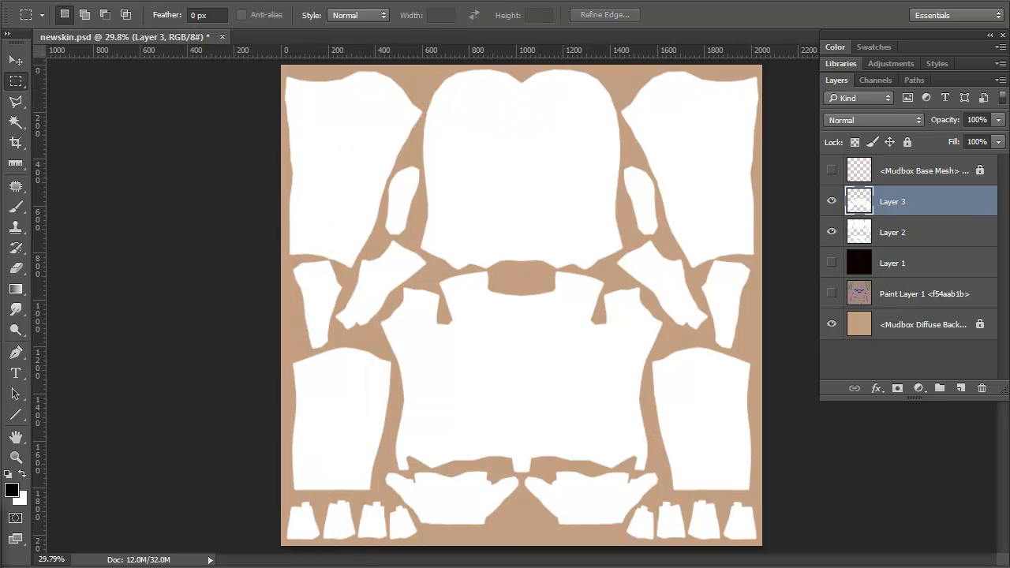
- Hide Layer 2 to isolate the cut shirt pieces over the skin background, and compare them with Layer 1's UV wireframe
{"action": "left_click", "coordinate": [831, 200]}
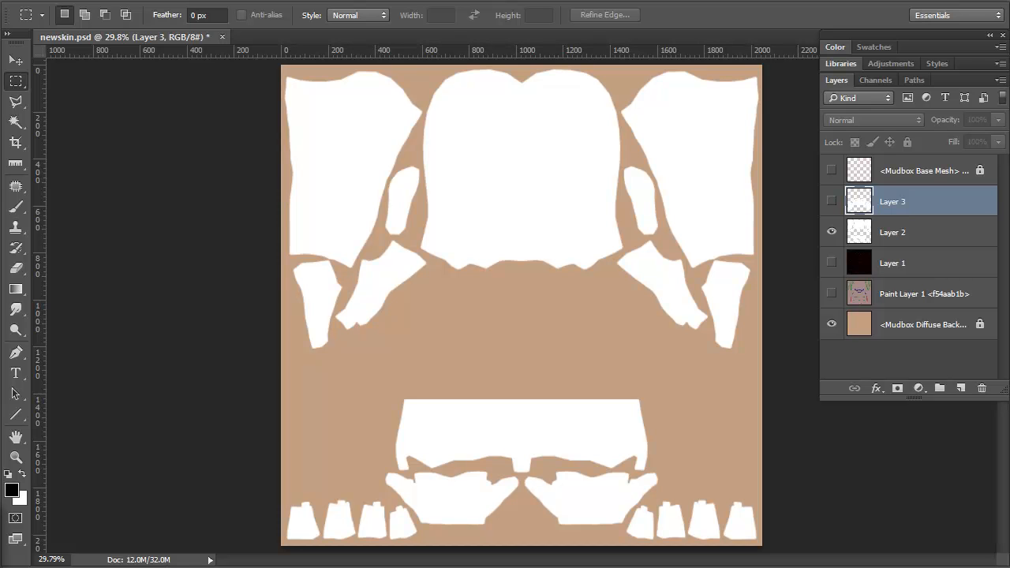
{"action": "left_click", "coordinate": [832, 231]}
{"action": "left_click", "coordinate": [831, 200]}
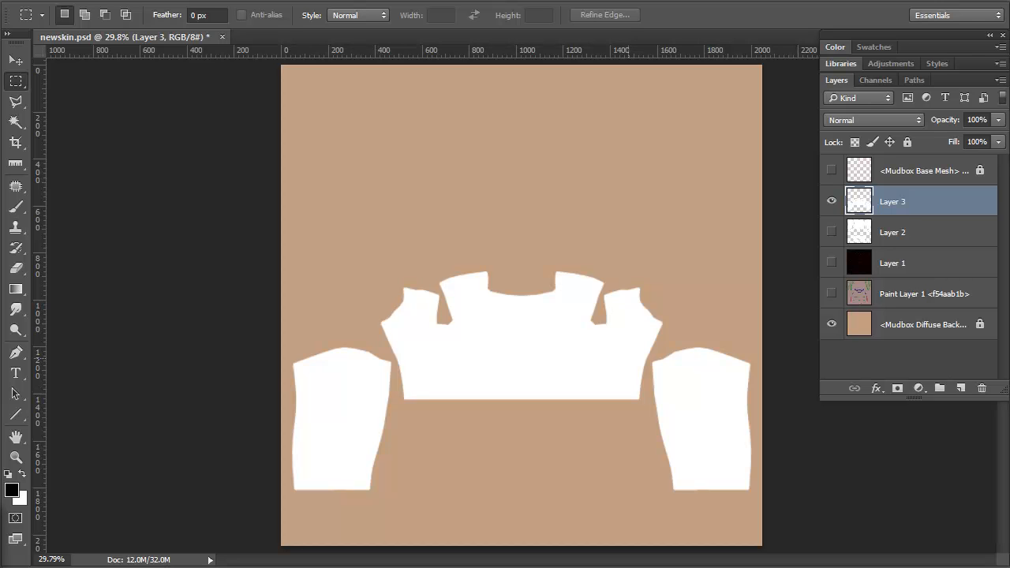
{"action": "left_click", "coordinate": [832, 262]}
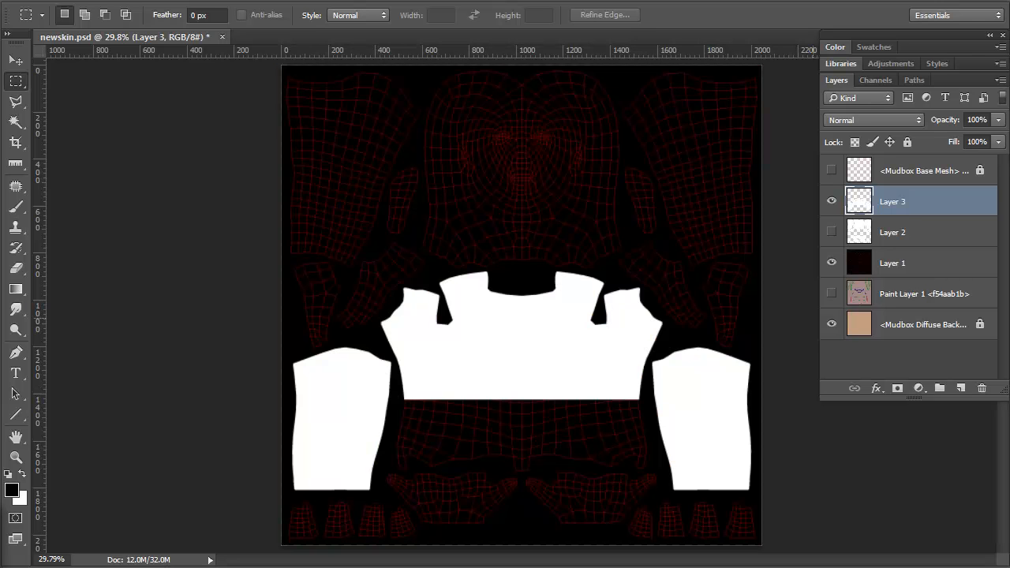
{"action": "left_click", "coordinate": [832, 262]}
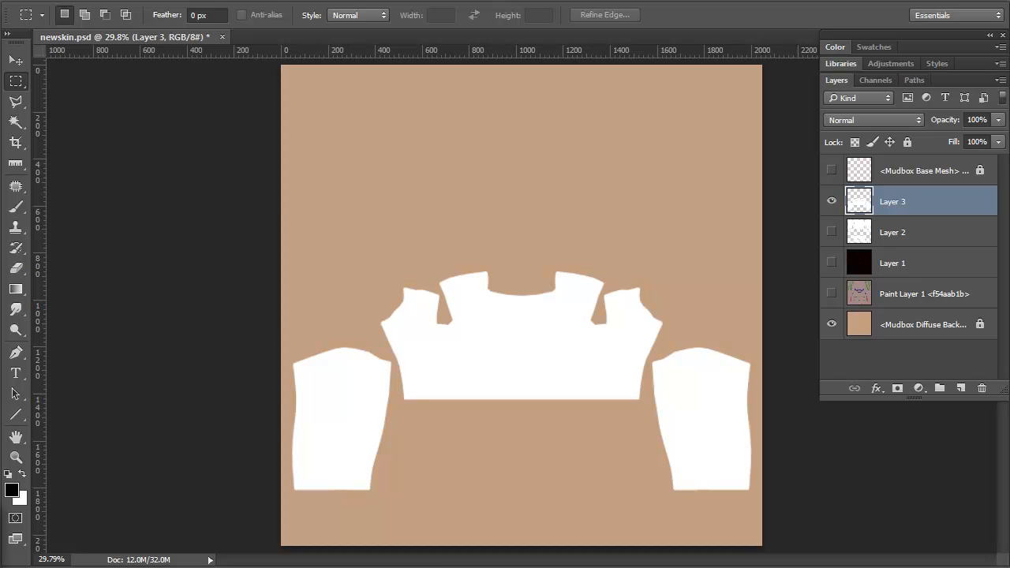
{"action": "left_click", "coordinate": [831, 262]}
{"action": "left_click", "coordinate": [832, 262]}
- Add a new layer above Layer 1, name it "black", and fill it with black
{"action": "left_click", "coordinate": [893, 263]}
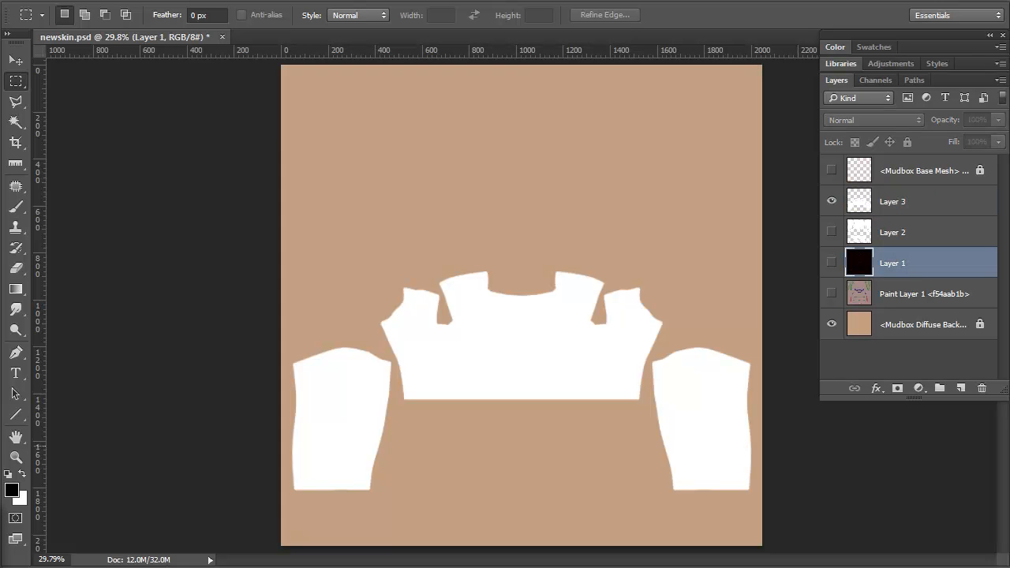
{"action": "left_click", "coordinate": [960, 388]}
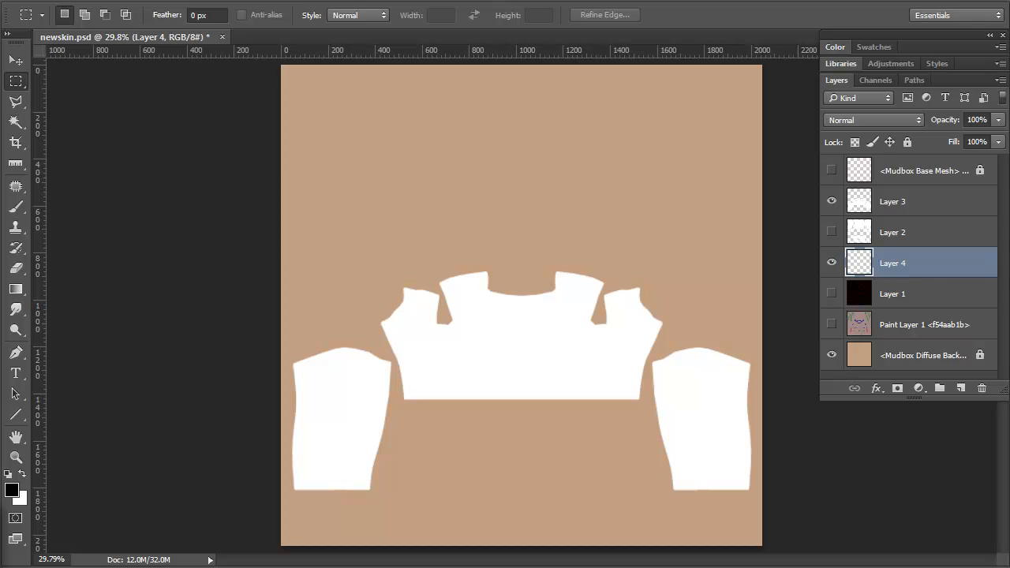
{"action": "double_click", "coordinate": [893, 262]}
{"action": "type", "text": "bla"}
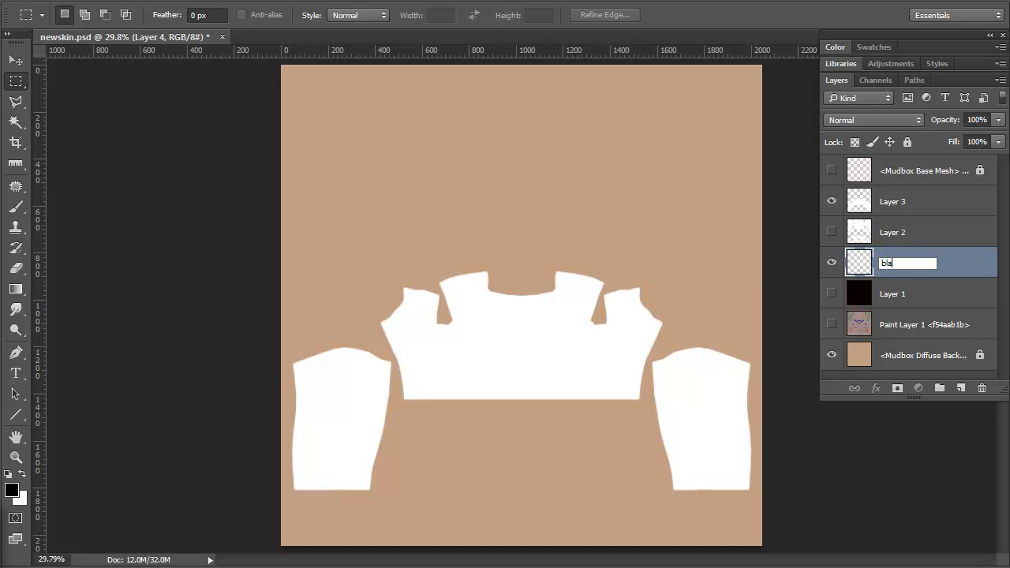
{"action": "type", "text": "ck"}
{"action": "key", "text": "Return"}
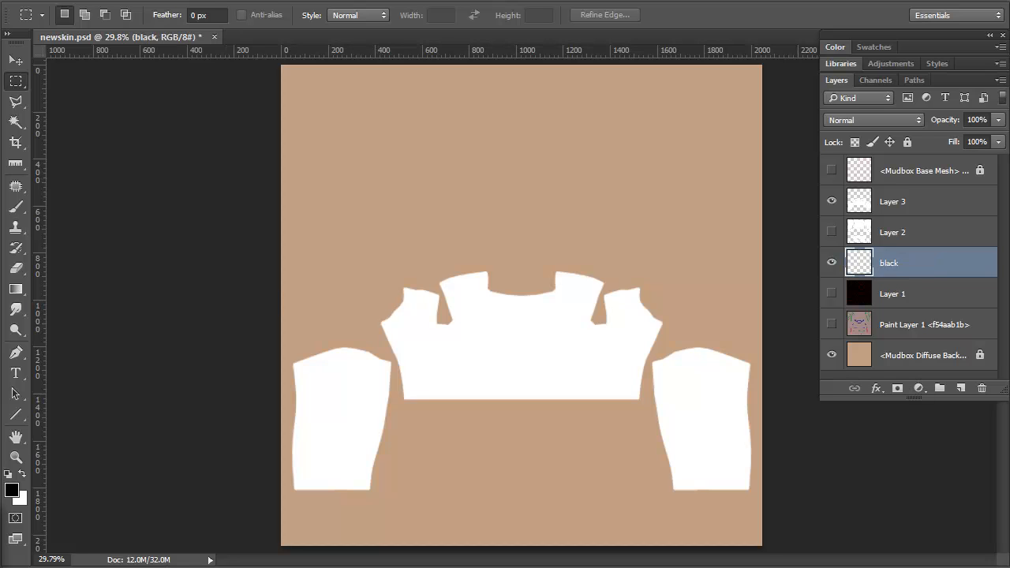
{"action": "key", "text": "alt+BackSpace"}
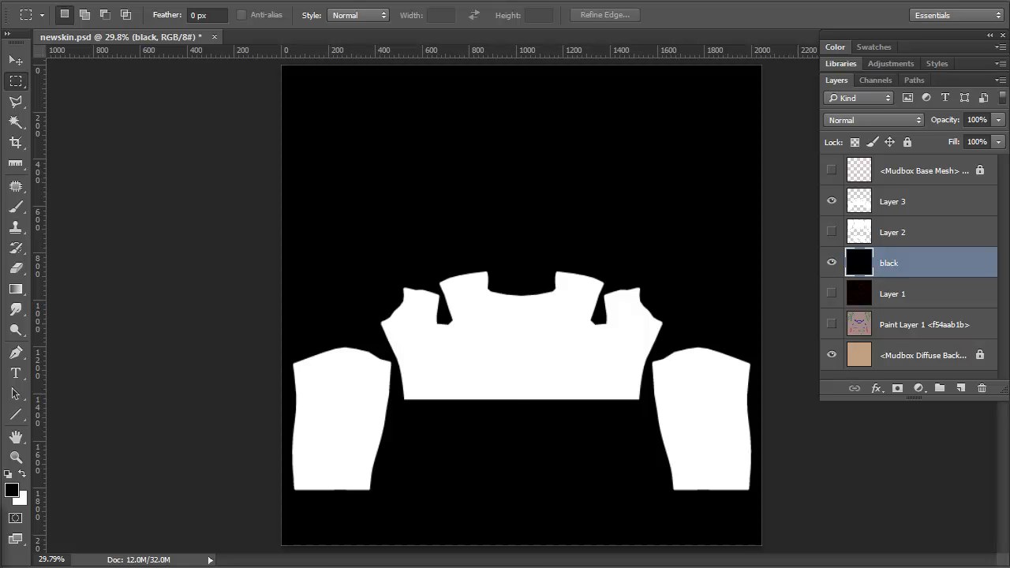
- Create a layer comp named "shirt mask" that records layer visibility for the white shirt pieces on black
{"action": "key", "text": "alt+w"}
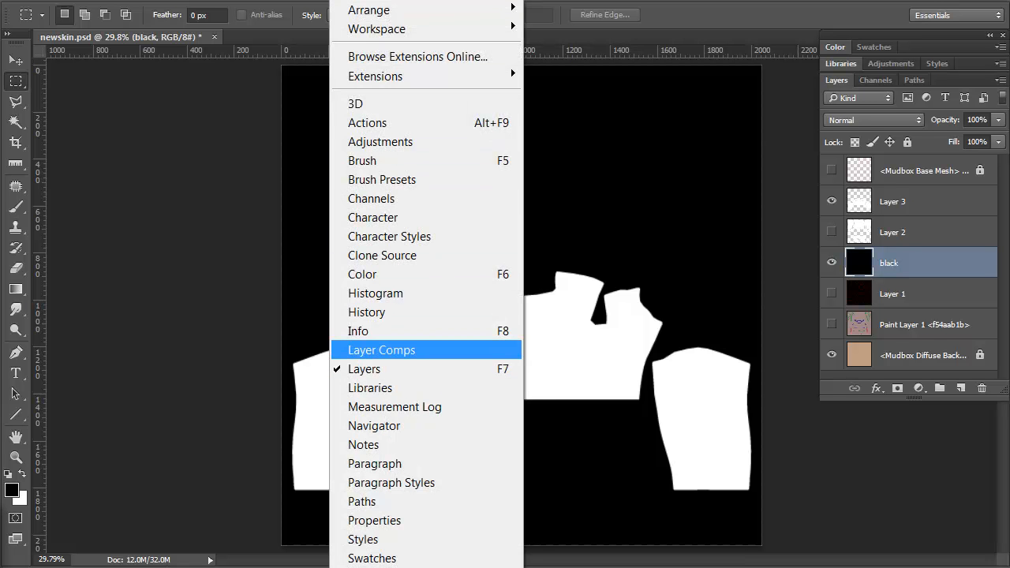
{"action": "key", "text": "Return"}
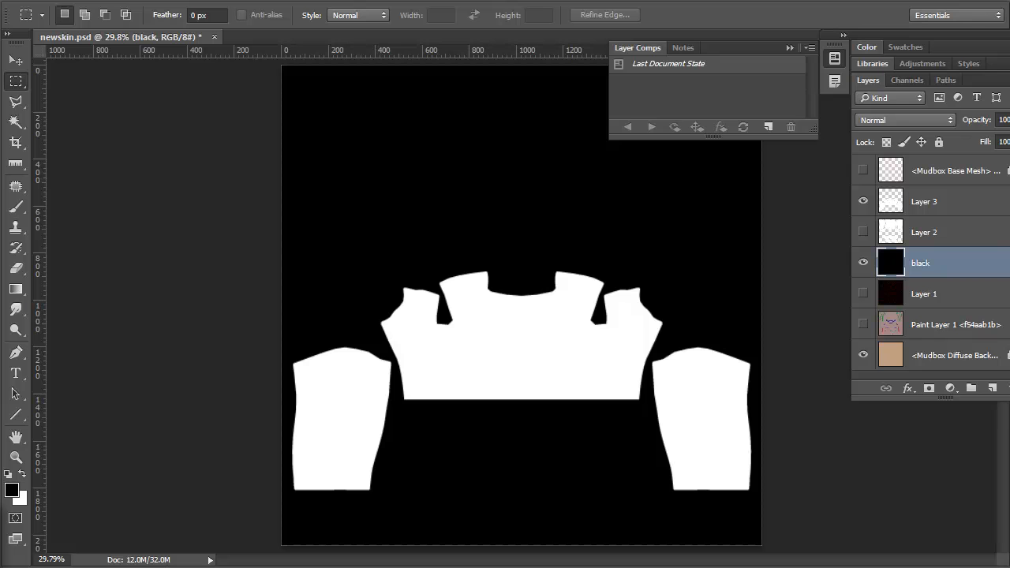
{"action": "left_click_drag", "start_coordinate": [713, 137], "coordinate": [713, 204]}
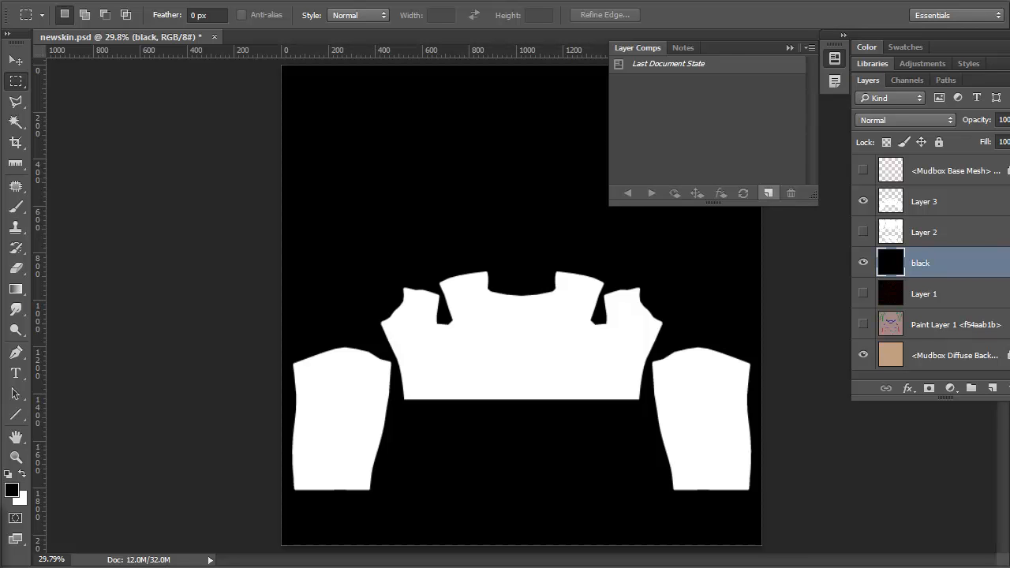
{"action": "left_click", "coordinate": [768, 193]}
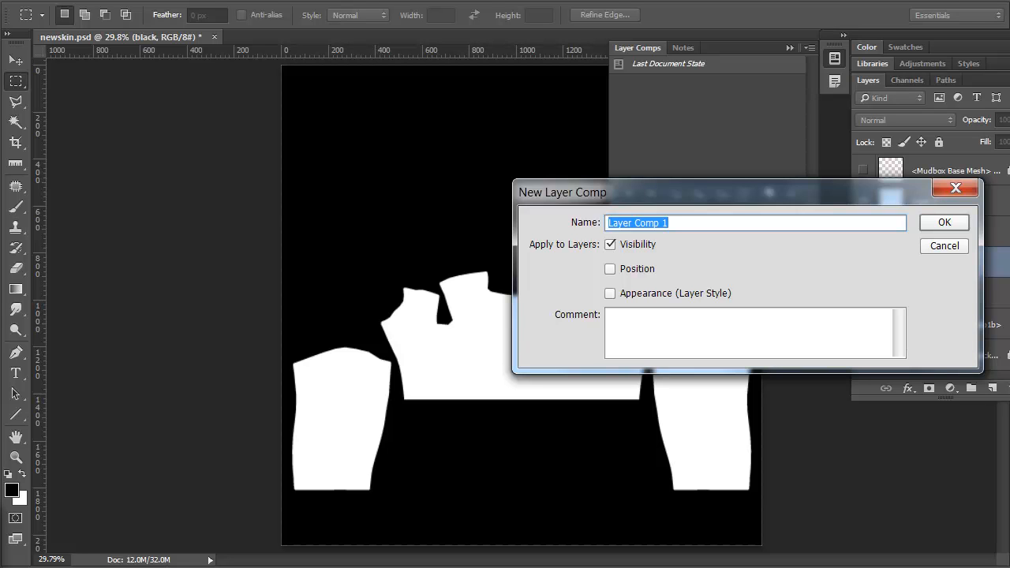
{"action": "type", "text": "sh"}
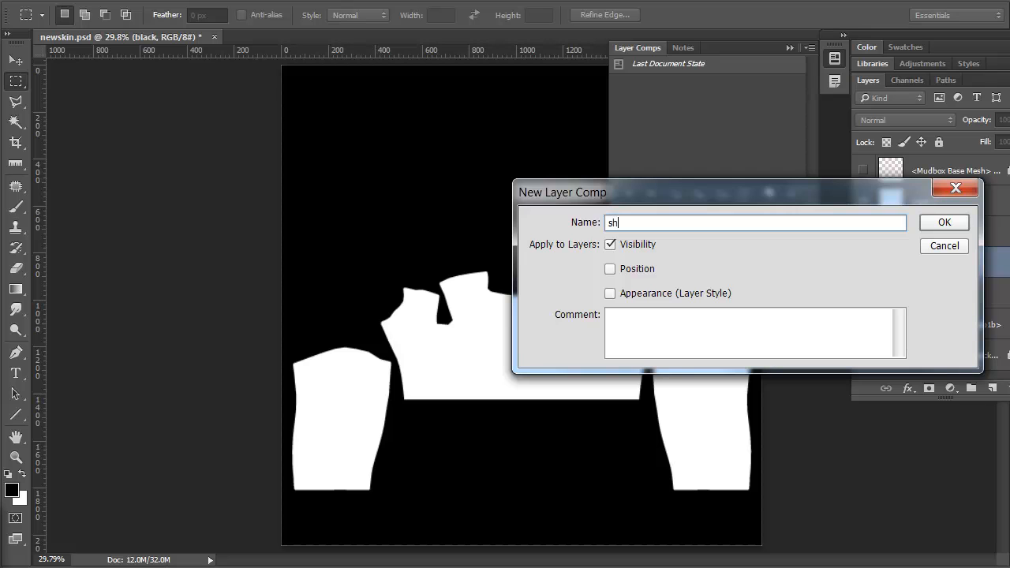
{"action": "type", "text": "irt mask"}
{"action": "key", "text": "Return"}
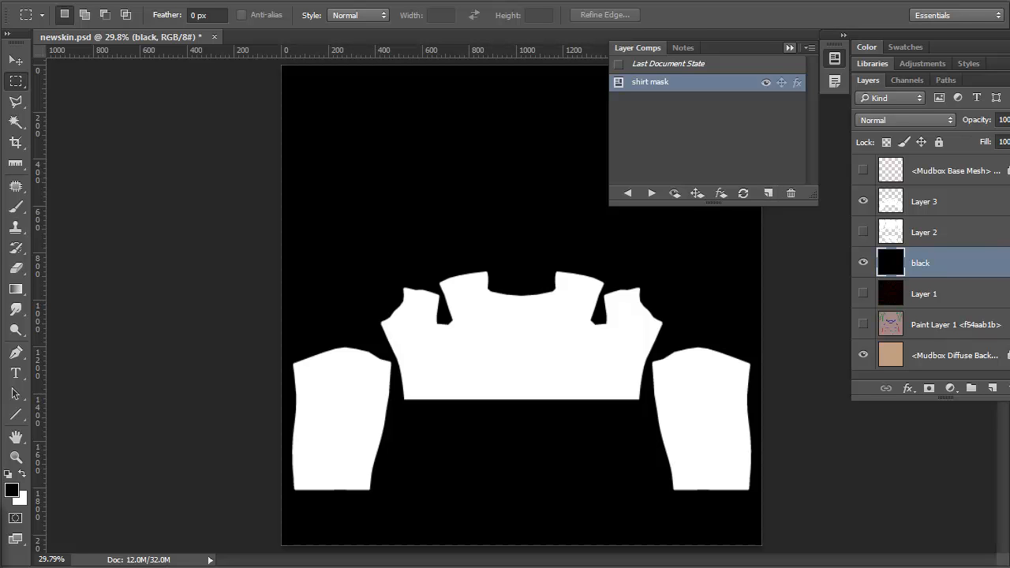
{"action": "left_click", "coordinate": [789, 49]}
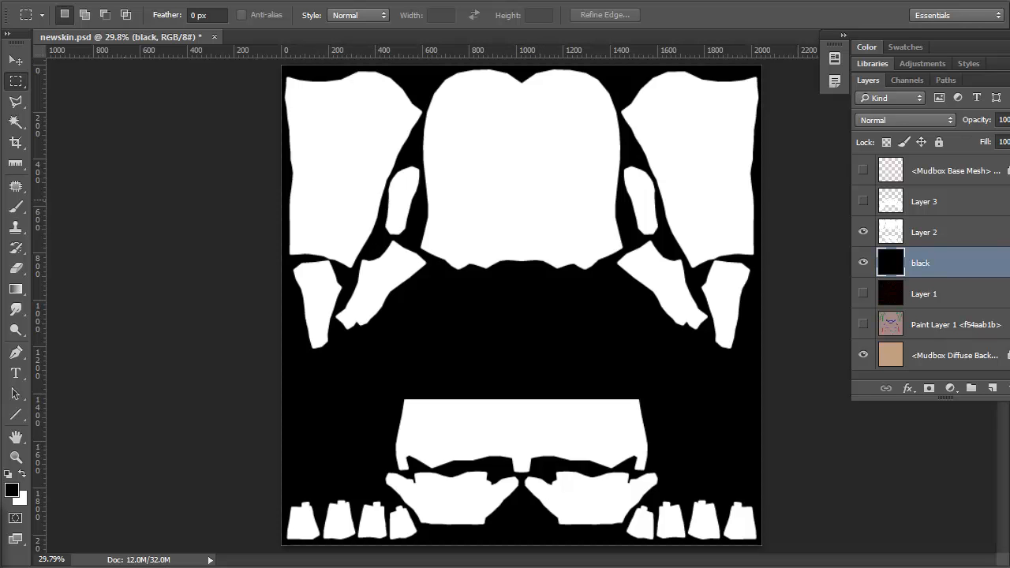
- Outline the two large leg islands in the texture's upper corners with the Polygonal Lasso, keeping the neighbouring islands outside the selection
{"action": "key", "text": "l"}
{"action": "key", "text": "ctrl+plus"}
{"action": "key", "text": "ctrl+plus"}
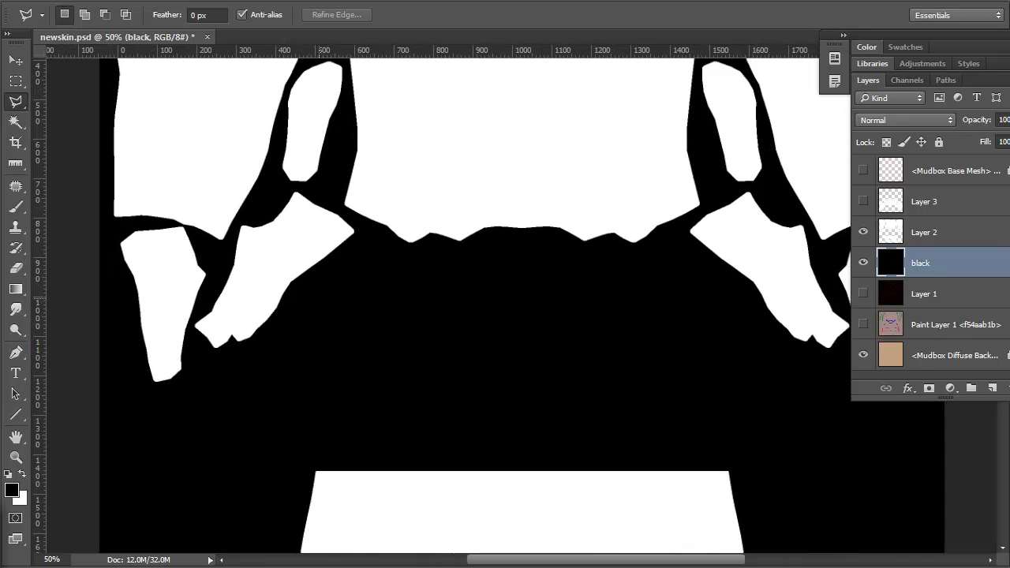
{"action": "key", "text": "ctrl+plus"}
{"action": "left_click_drag", "start_coordinate": [204, 298], "coordinate": [355, 305]}
{"action": "left_click", "coordinate": [162, 209]}
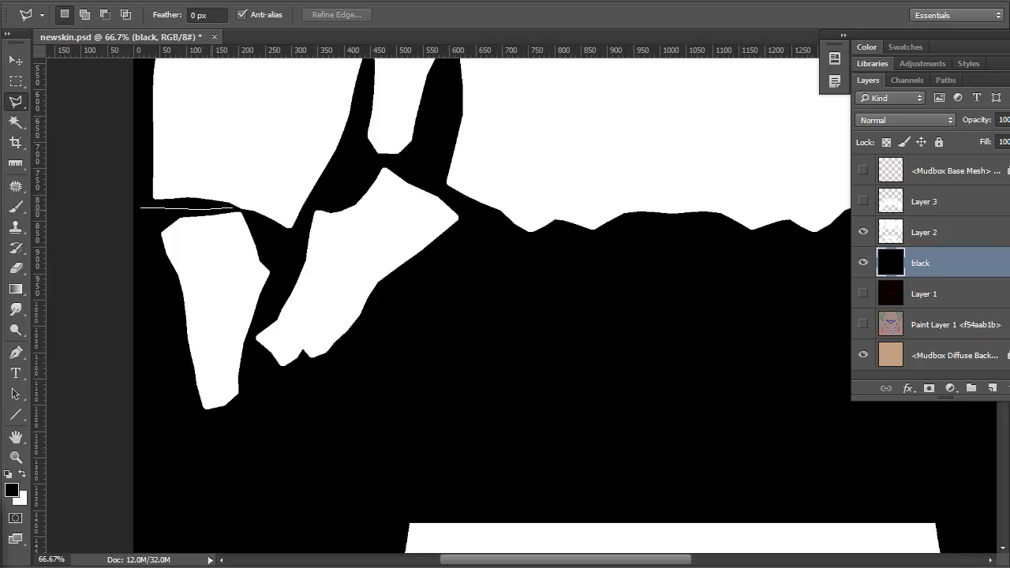
{"action": "left_click", "coordinate": [242, 210]}
{"action": "left_click", "coordinate": [292, 241]}
{"action": "left_click", "coordinate": [314, 205]}
{"action": "left_click_drag", "start_coordinate": [361, 177], "coordinate": [305, 312]}
{"action": "left_click", "coordinate": [305, 311]}
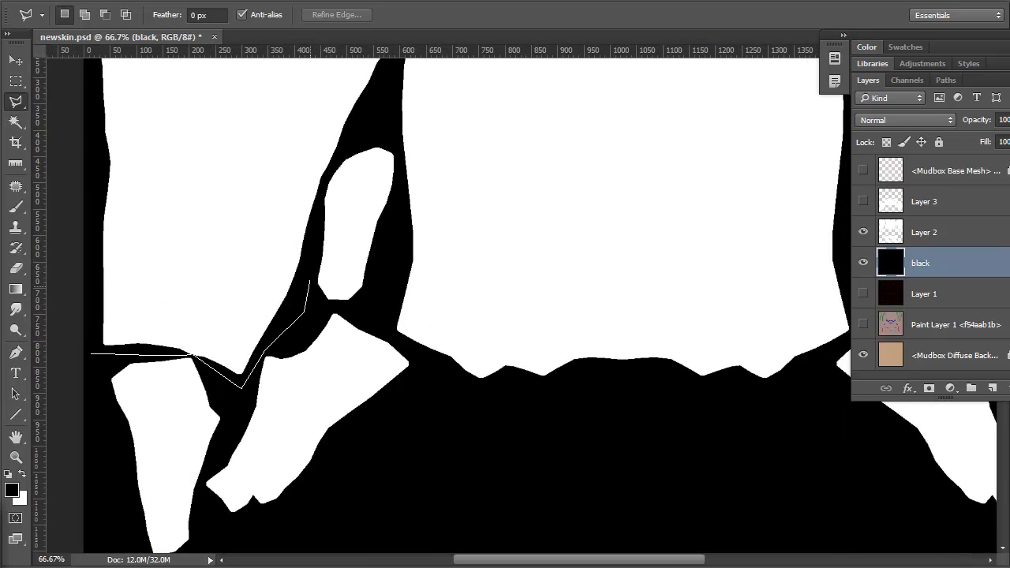
{"action": "left_click", "coordinate": [314, 209]}
{"action": "left_click", "coordinate": [331, 159]}
{"action": "left_click", "coordinate": [371, 110]}
{"action": "mouse_move", "coordinate": [387, 114]}
{"action": "left_mouse_down"}
{"action": "mouse_move", "coordinate": [409, 187]}
{"action": "mouse_move", "coordinate": [398, 269]}
{"action": "left_mouse_up"}
{"action": "left_click", "coordinate": [417, 180]}
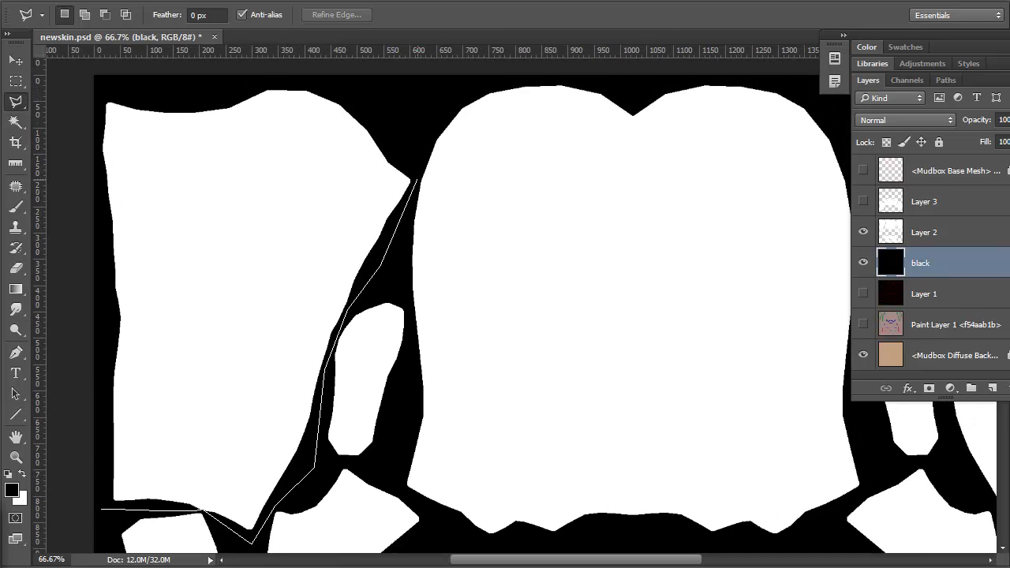
{"action": "left_click", "coordinate": [393, 111]}
{"action": "left_click", "coordinate": [317, 83]}
{"action": "left_click", "coordinate": [224, 84]}
{"action": "left_click", "coordinate": [99, 101]}
{"action": "left_click", "coordinate": [99, 507]}
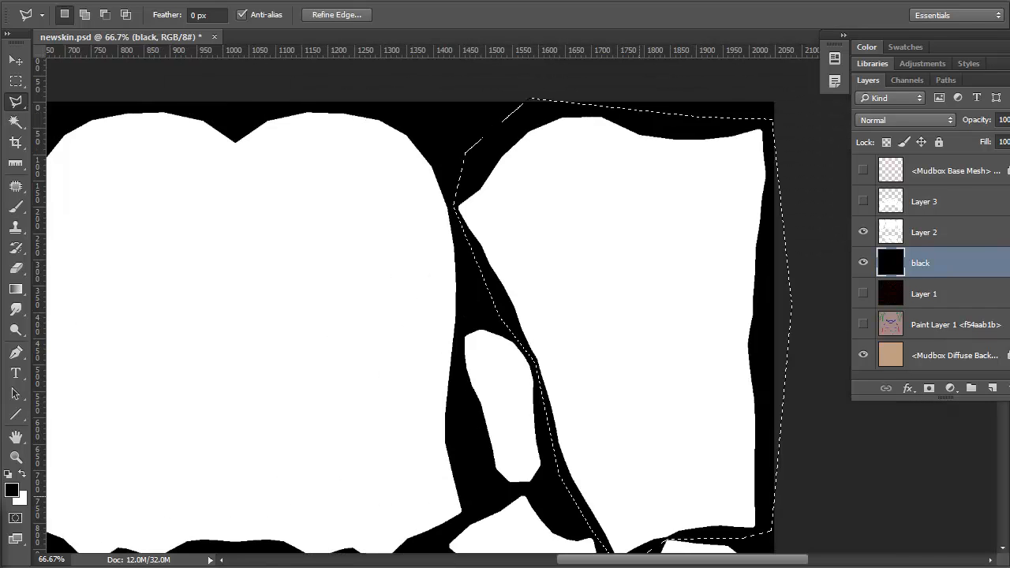
- Add a rectangular marquee around the lower torso island below the waist line to the leg selection
{"action": "key", "text": "ctrl+0"}
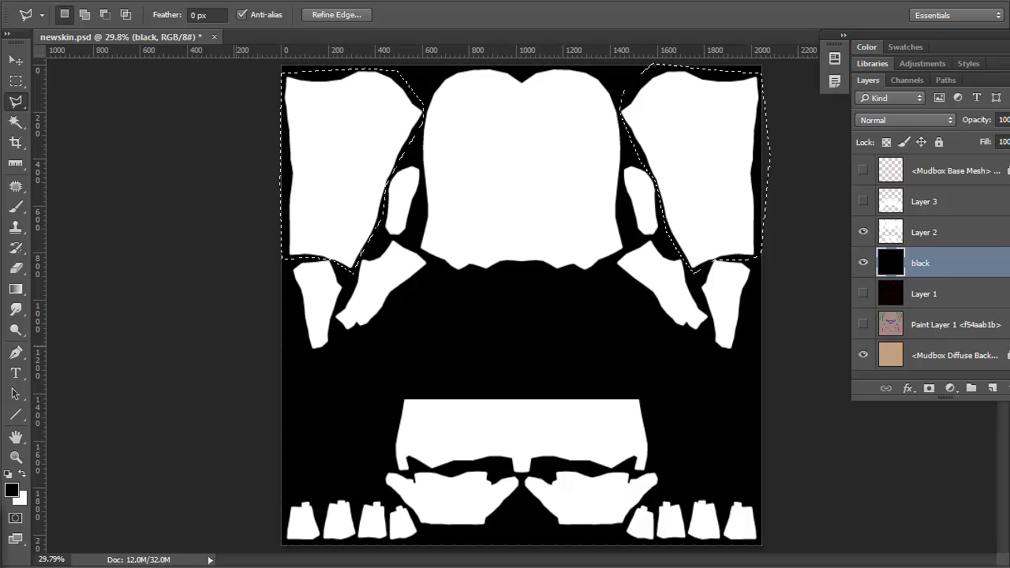
{"action": "left_click", "coordinate": [15, 81]}
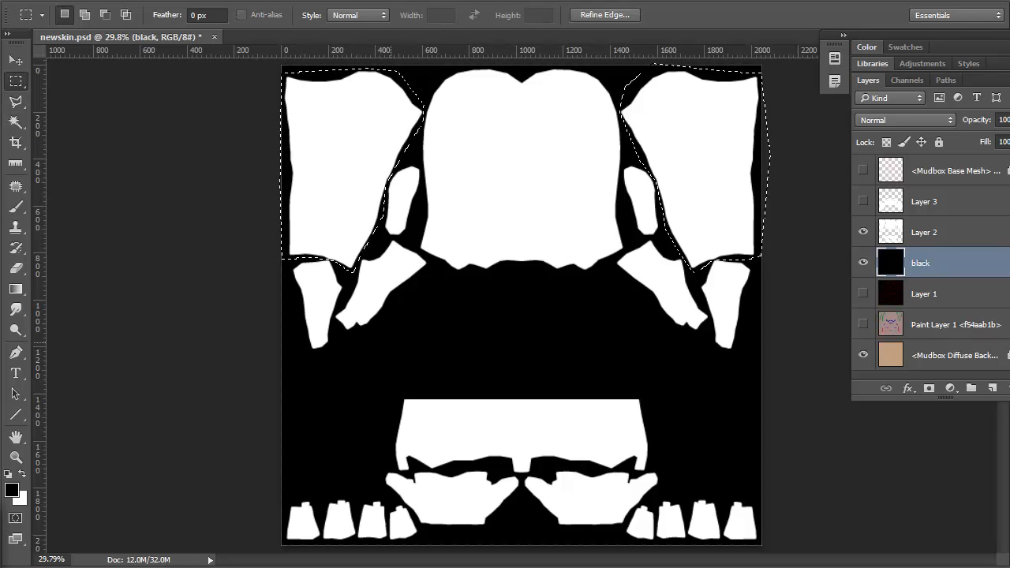
{"action": "key", "text": "shift"}
{"action": "left_click_drag", "start_coordinate": [382, 375], "coordinate": [669, 467]}
- Extend the selection with small marquees around the lower torso island's protruding tips, and toggle the black layer off and on to check coverage
{"action": "key", "text": "ctrl+plus"}
{"action": "key", "text": "ctrl+plus"}
{"action": "key", "text": "ctrl+plus"}
{"action": "left_click_drag", "start_coordinate": [463, 477], "coordinate": [483, 237]}
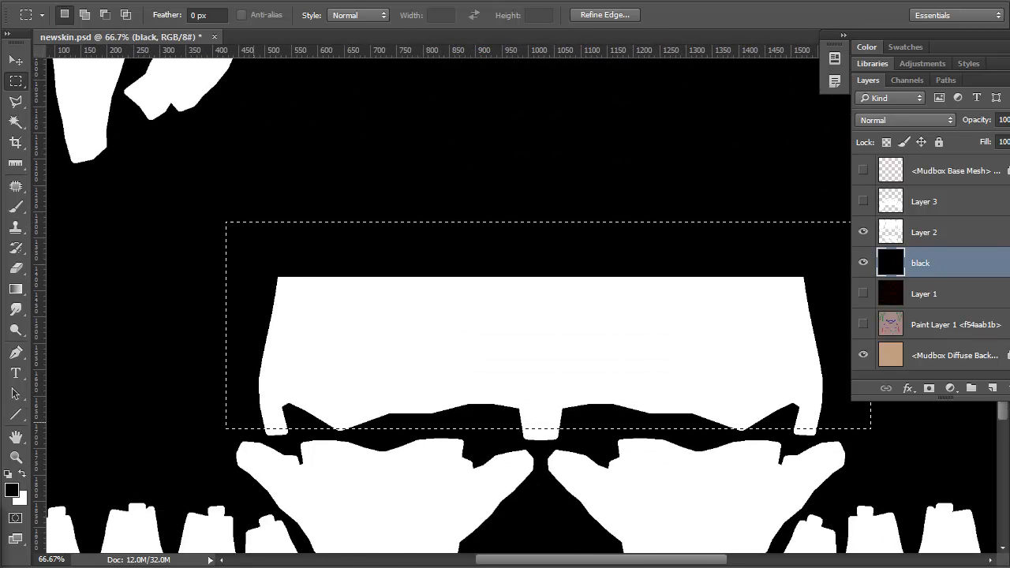
{"action": "left_click_drag", "start_coordinate": [253, 414], "coordinate": [290, 436]}
{"action": "left_click_drag", "start_coordinate": [509, 418], "coordinate": [580, 445]}
{"action": "left_click_drag", "start_coordinate": [789, 419], "coordinate": [823, 438]}
{"action": "left_click_drag", "start_coordinate": [724, 418], "coordinate": [762, 433]}
{"action": "left_click_drag", "start_coordinate": [314, 416], "coordinate": [362, 430]}
{"action": "left_click", "coordinate": [863, 263]}
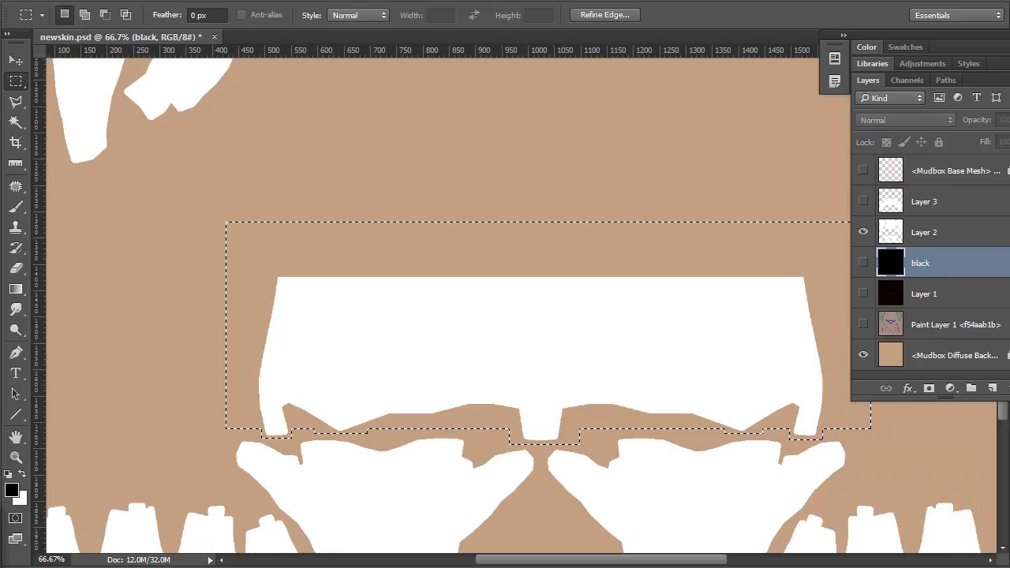
{"action": "left_click", "coordinate": [863, 263]}
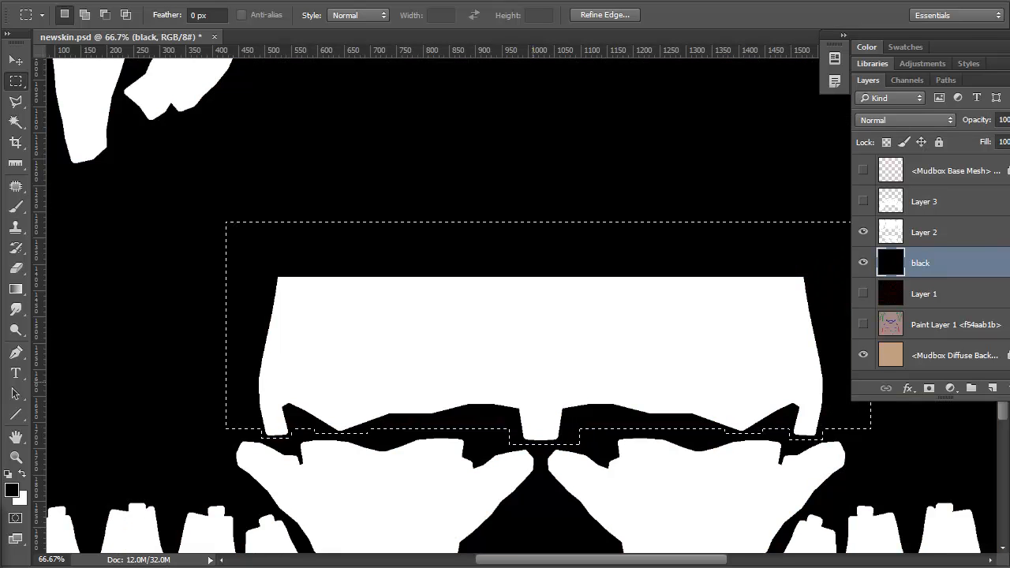
- Cut the selected leg and lower torso islands from Layer 2 to a new layer, and hide Layer 2
{"action": "key", "text": "ctrl+0"}
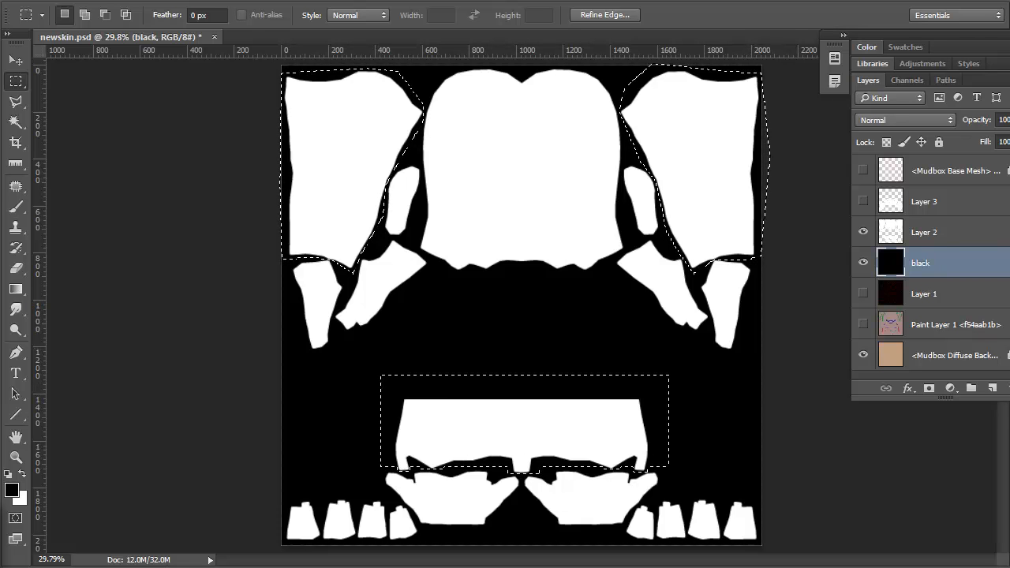
{"action": "left_click", "coordinate": [943, 232]}
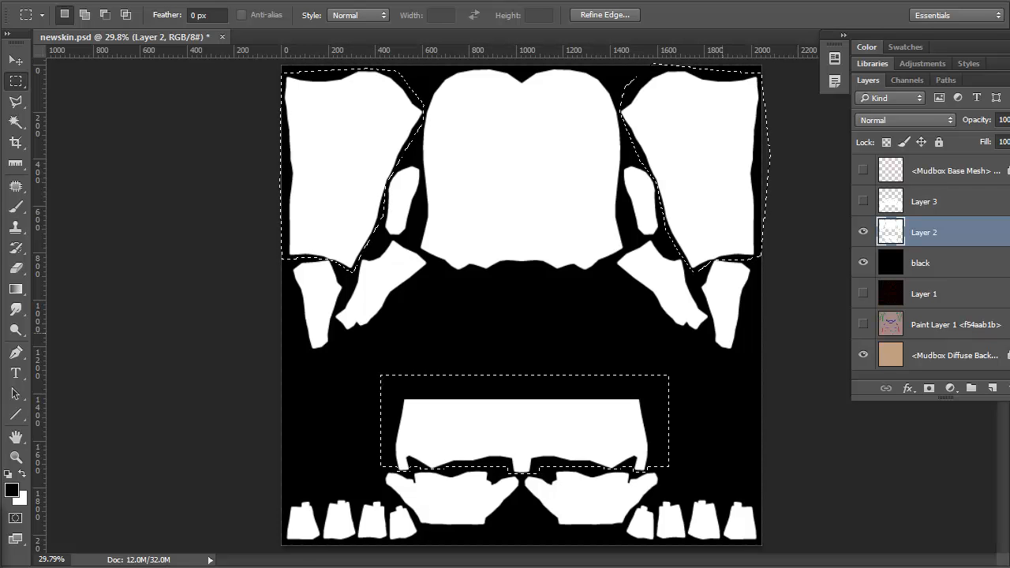
{"action": "key", "text": "alt+l"}
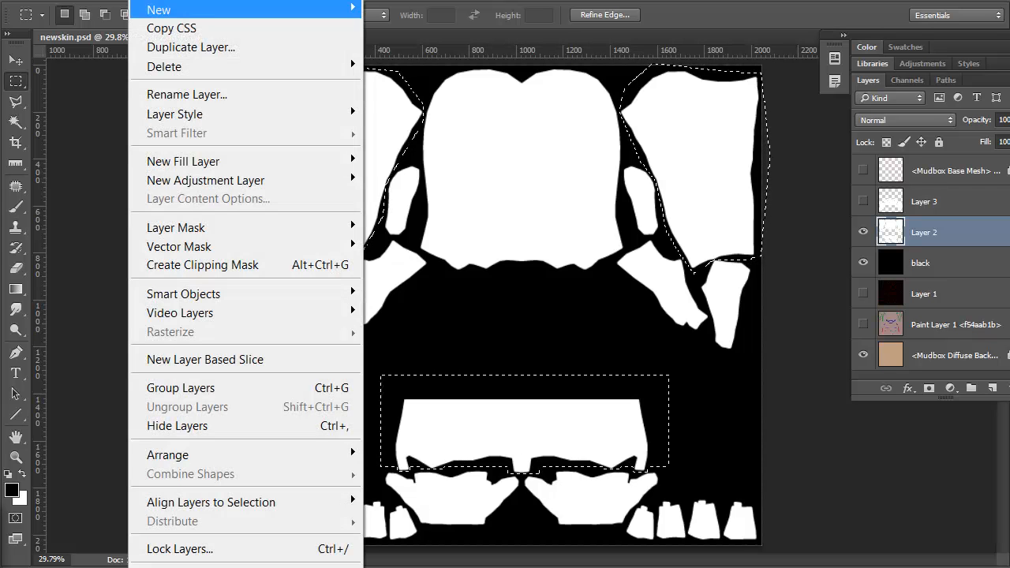
{"action": "mouse_move", "coordinate": [245, 9]}
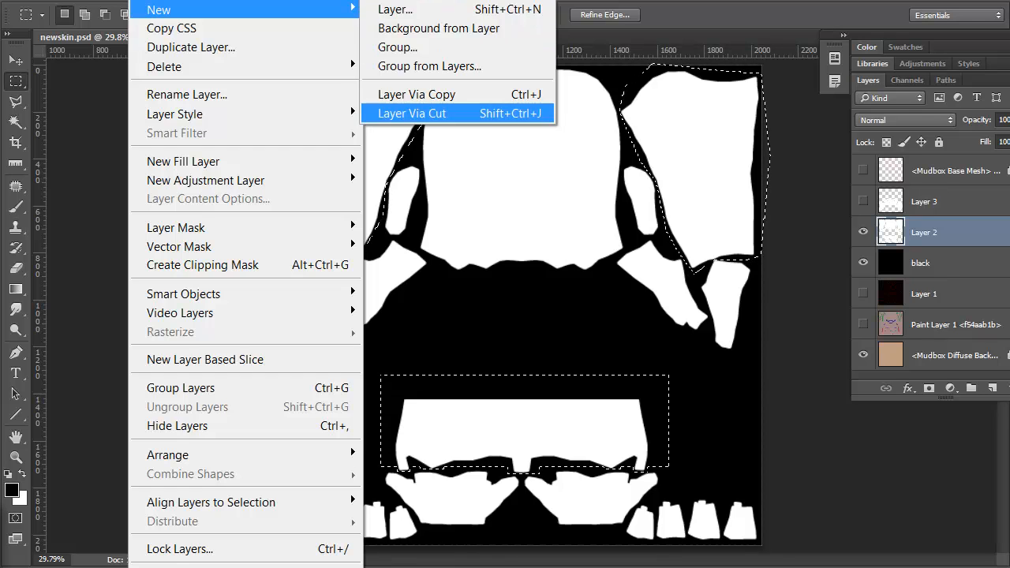
{"action": "key", "text": "Return"}
{"action": "left_click", "coordinate": [863, 262]}
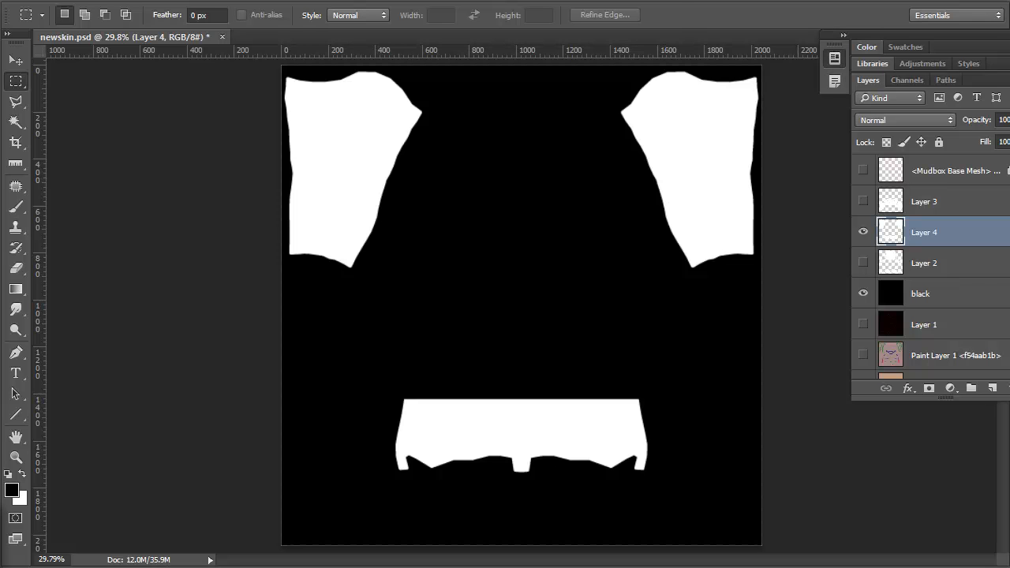
- Save the current layer visibility as a layer comp named "pants mask"
{"action": "left_click", "coordinate": [835, 58]}
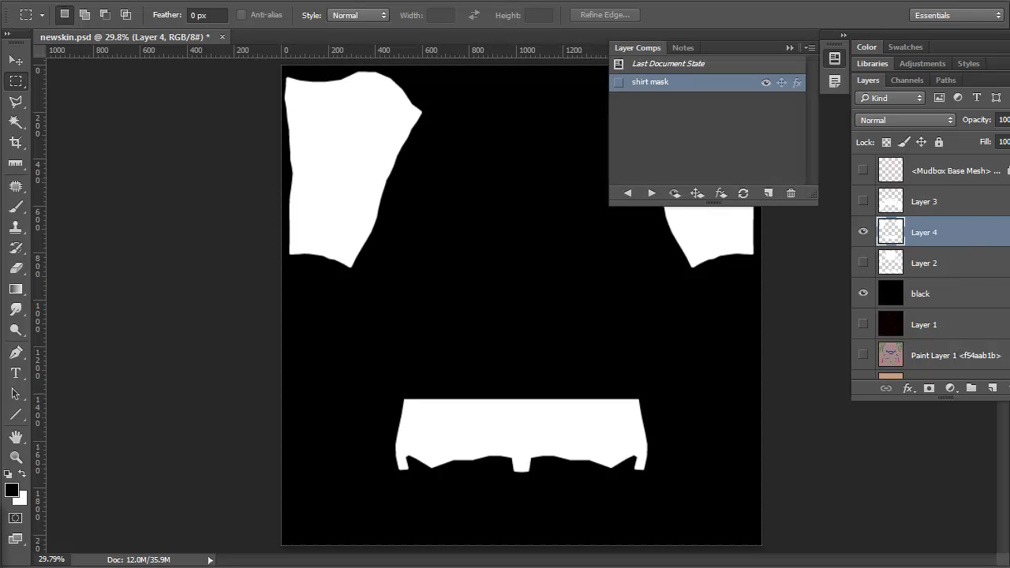
{"action": "left_click", "coordinate": [768, 193]}
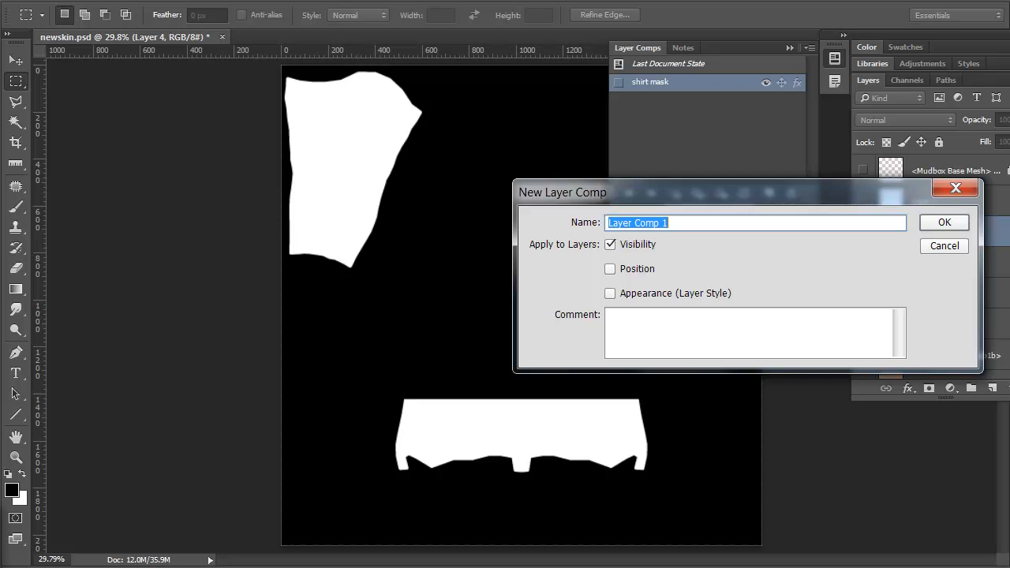
{"action": "type", "text": "pants"}
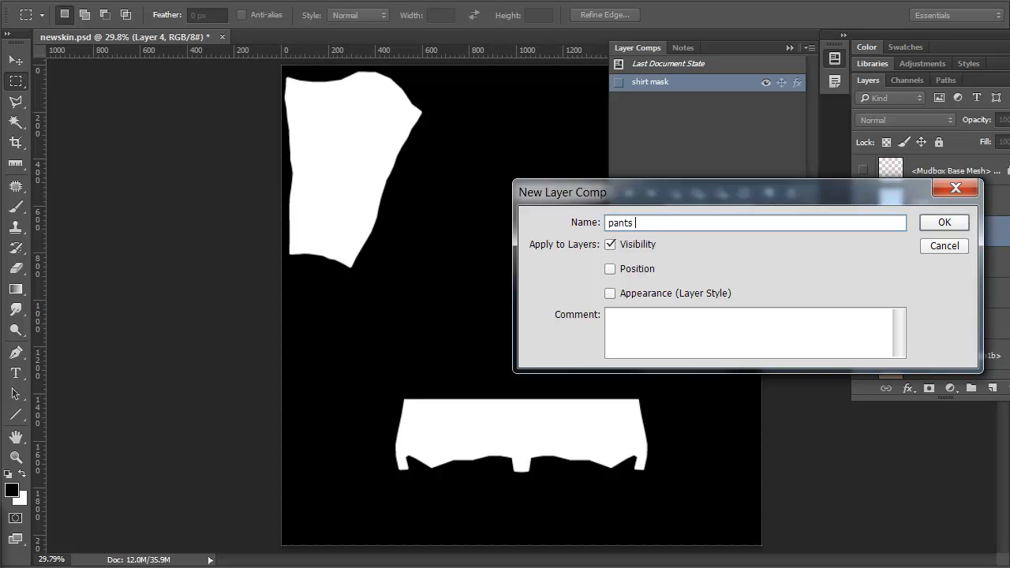
{"action": "type", "text": " mask"}
{"action": "key", "text": "Return"}
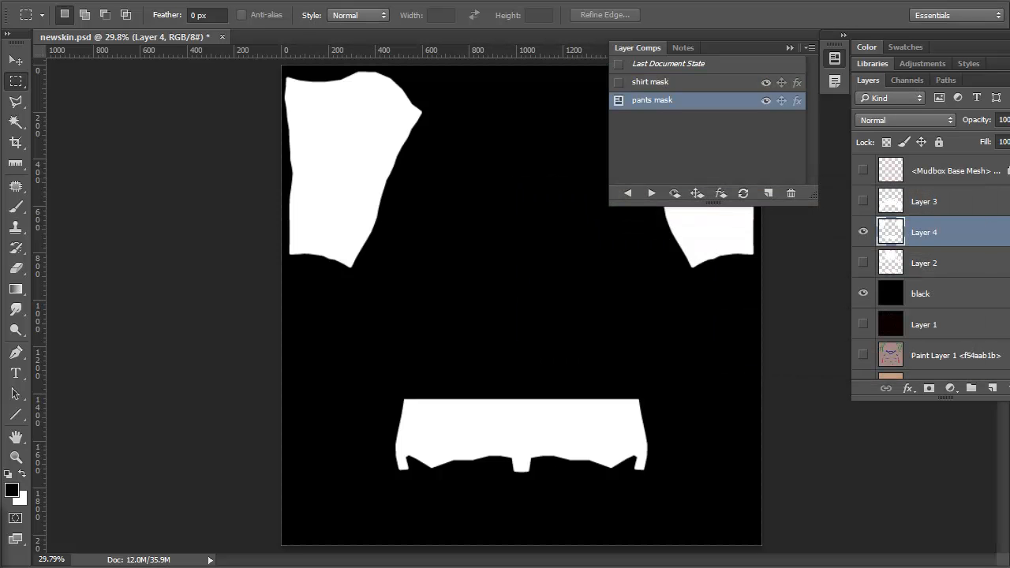
- Show Paint Layer 1 and hide Layer 4 and the black layer
{"action": "scroll", "coordinate": [930, 268], "scroll_direction": "down", "scroll_amount": 1}
{"action": "left_click", "coordinate": [863, 333]}
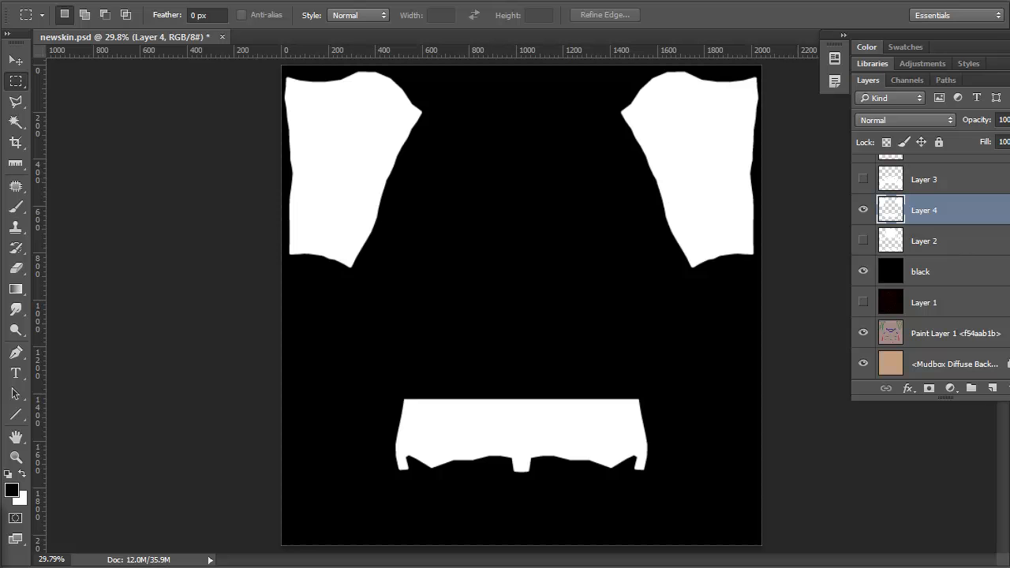
{"action": "left_click", "coordinate": [863, 210]}
{"action": "left_click", "coordinate": [863, 271]}
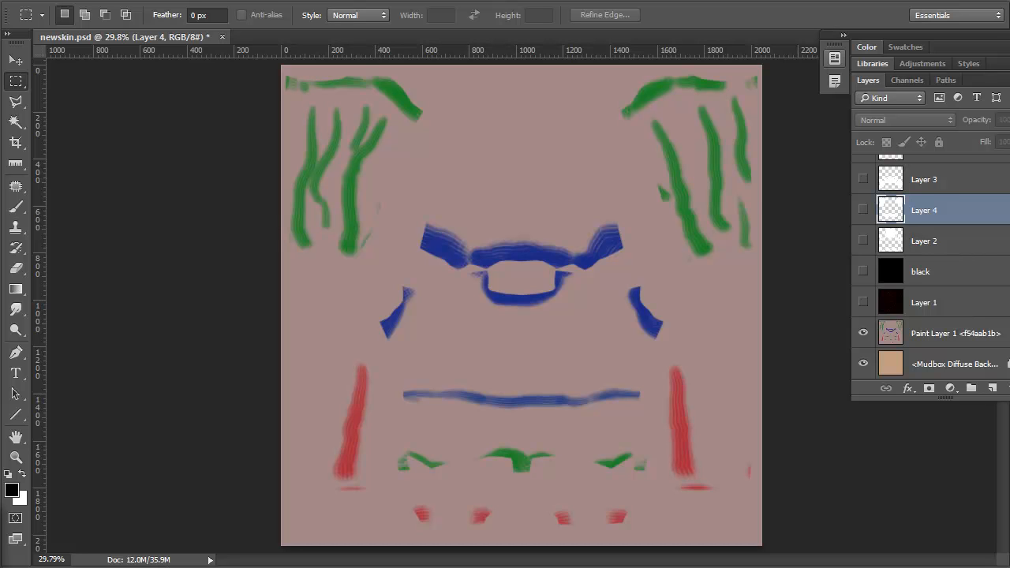
- Apply the shirt mask and pants mask layer comps in turn to check both masks
{"action": "left_click", "coordinate": [834, 57]}
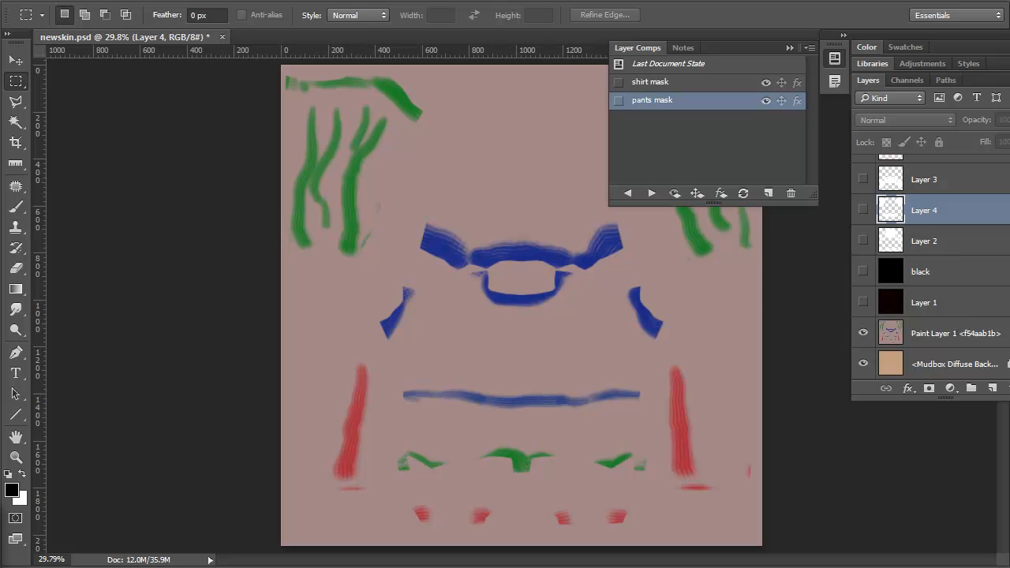
{"action": "left_click", "coordinate": [650, 82]}
{"action": "left_click", "coordinate": [619, 83]}
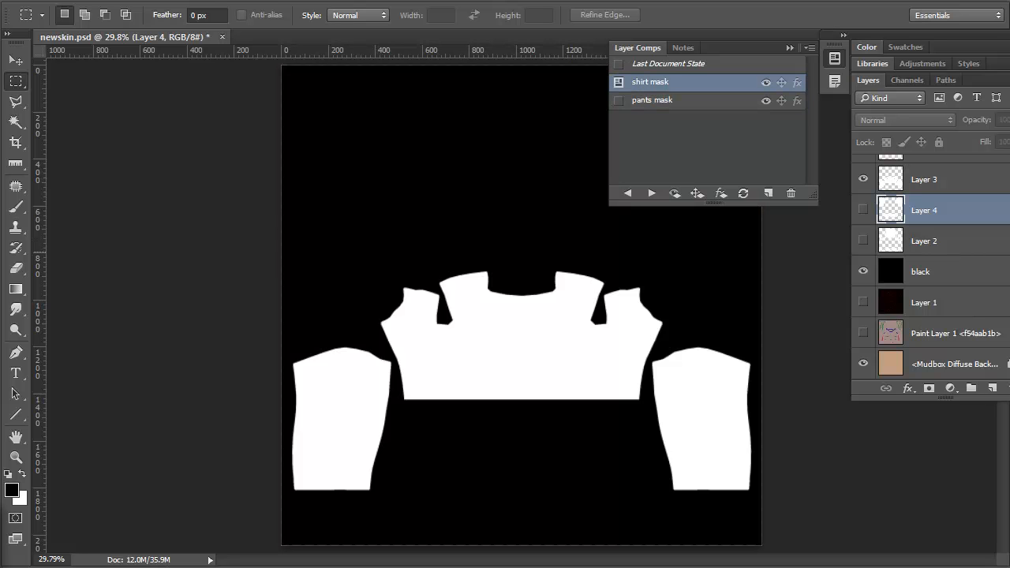
{"action": "left_click", "coordinate": [619, 100]}
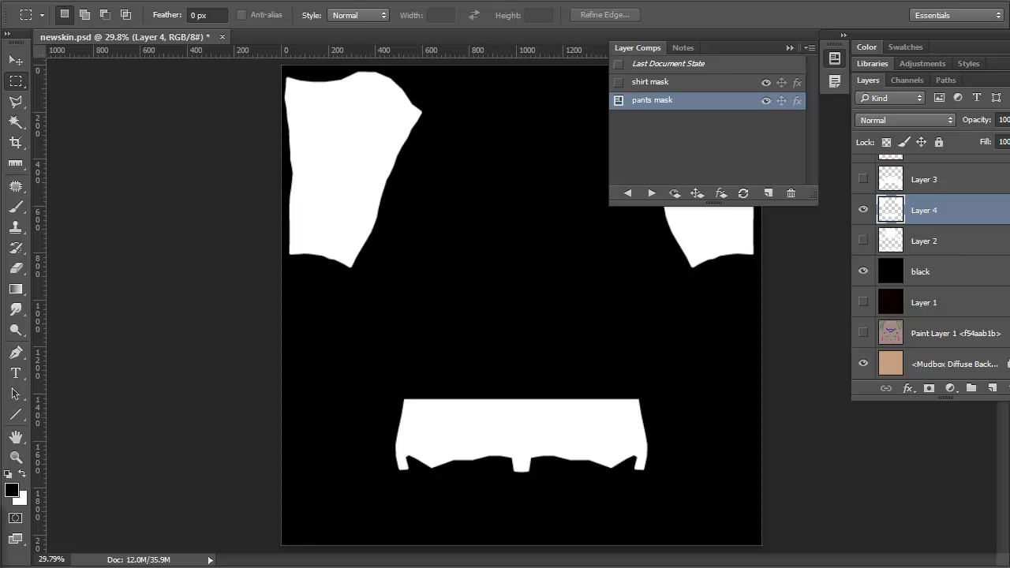
- Show Paint Layer 1 with Layer 4 and black hidden, and save this visibility as a layer comp named "skin tex"
{"action": "left_click", "coordinate": [863, 210]}
{"action": "left_click", "coordinate": [863, 270]}
{"action": "left_click", "coordinate": [863, 332]}
{"action": "left_click", "coordinate": [947, 333]}
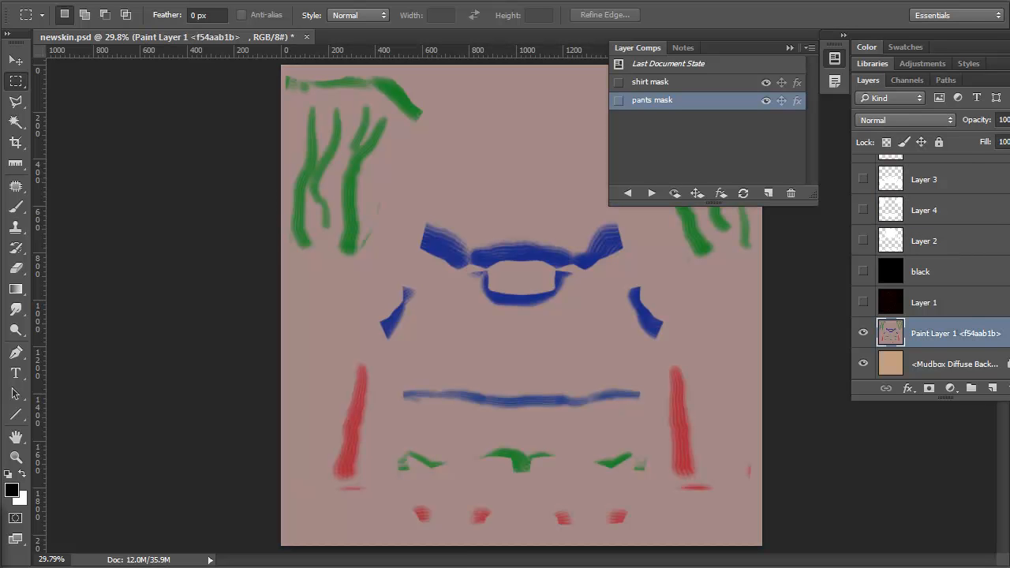
{"action": "left_click", "coordinate": [767, 193]}
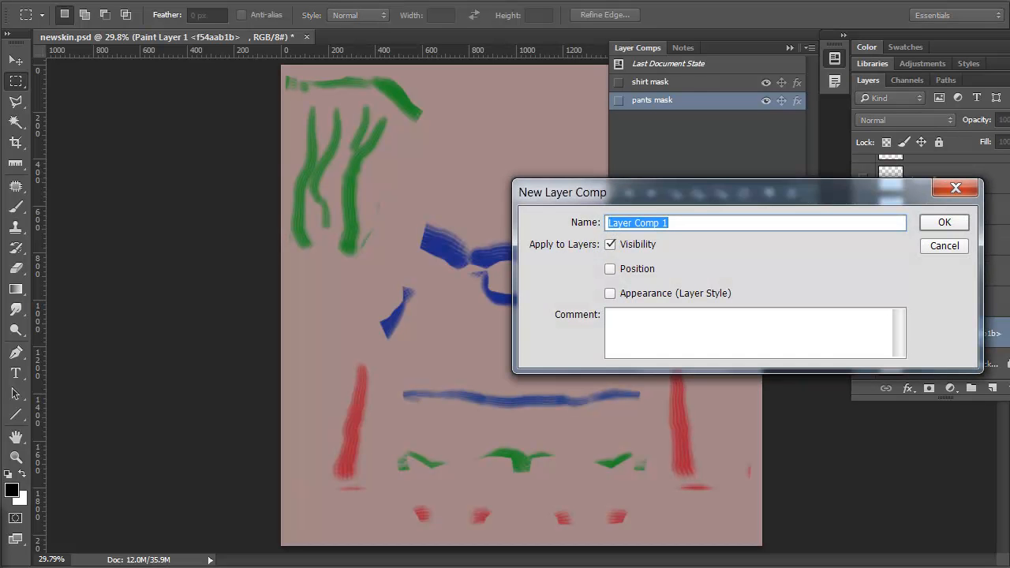
{"action": "type", "text": "skin "}
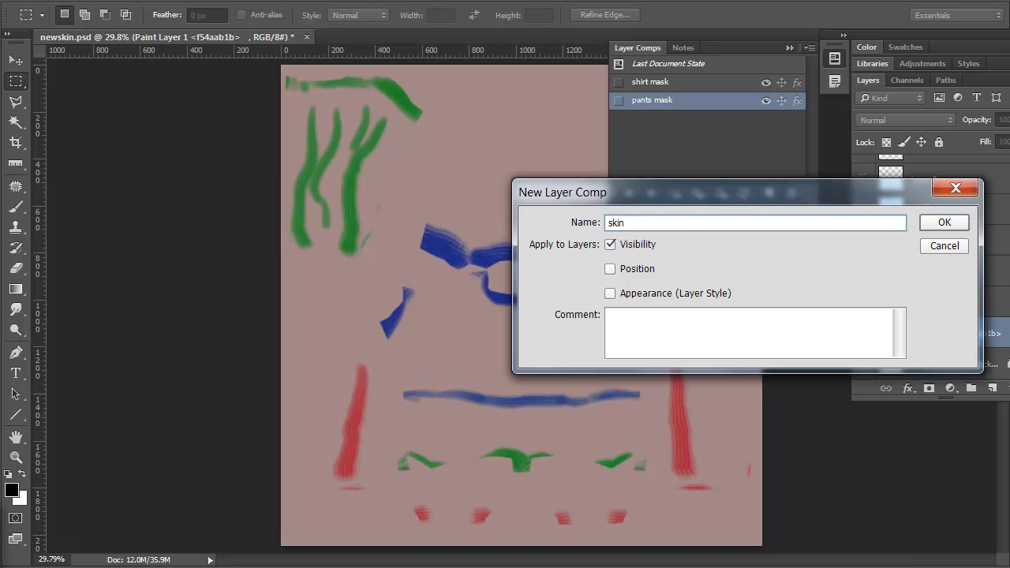
{"action": "type", "text": "tex"}
{"action": "key", "text": "Return"}
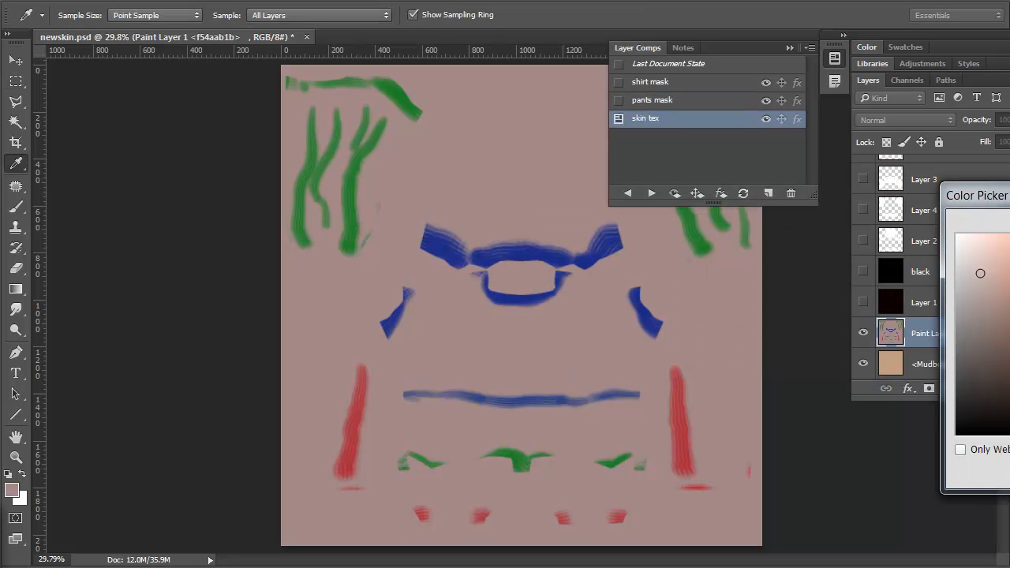
- Choose a lighter pinkish skin tone as the foreground colour and fill Paint Layer 1 with it
{"action": "key", "text": "Return"}
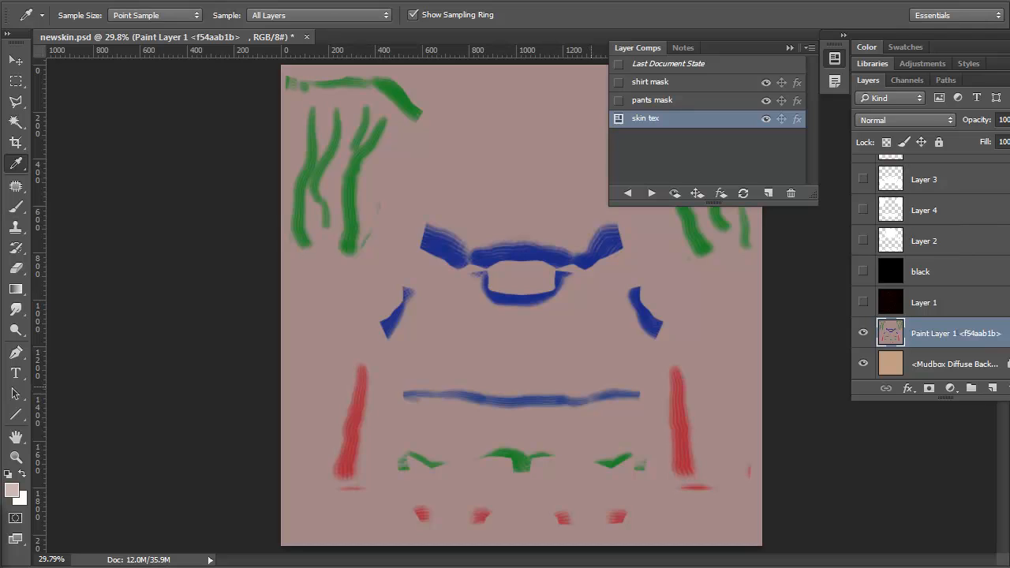
{"action": "key", "text": "alt+BackSpace"}
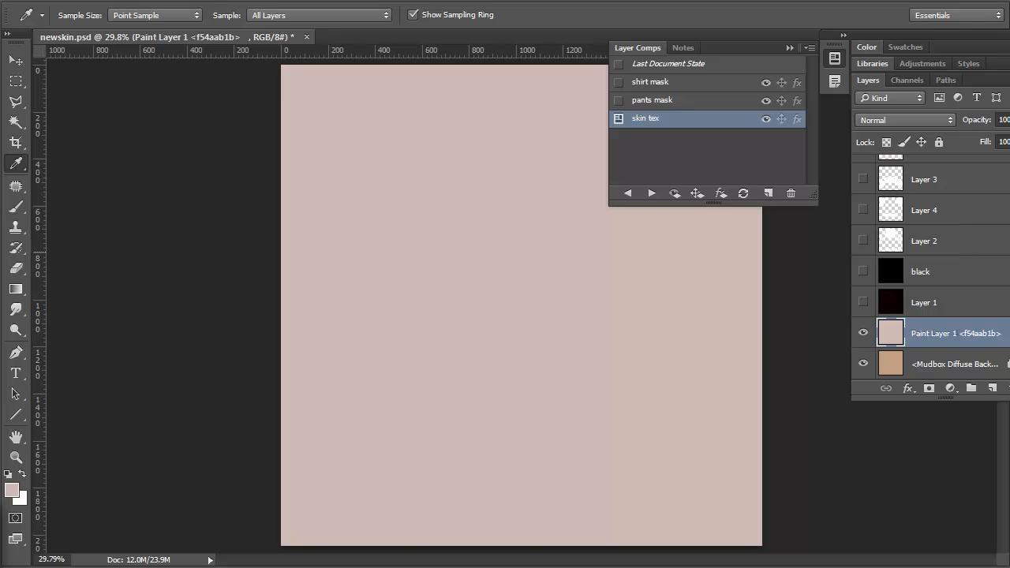
- Switch through the pants mask and shirt mask layer comps, return to skin tex, and collapse the comp list
{"action": "left_click", "coordinate": [618, 100]}
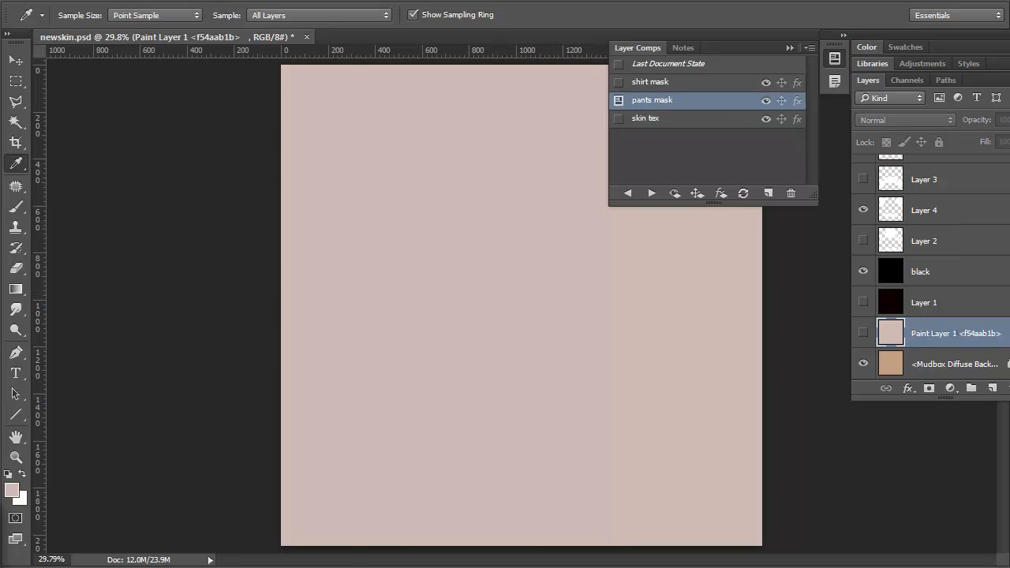
{"action": "left_click", "coordinate": [618, 82]}
{"action": "left_click", "coordinate": [618, 119]}
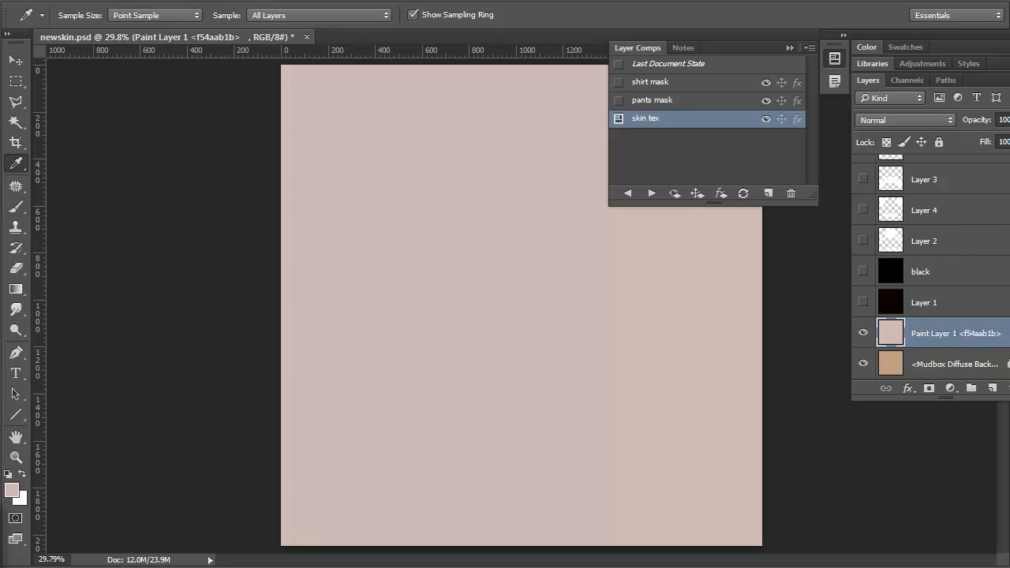
{"action": "left_click", "coordinate": [790, 47]}
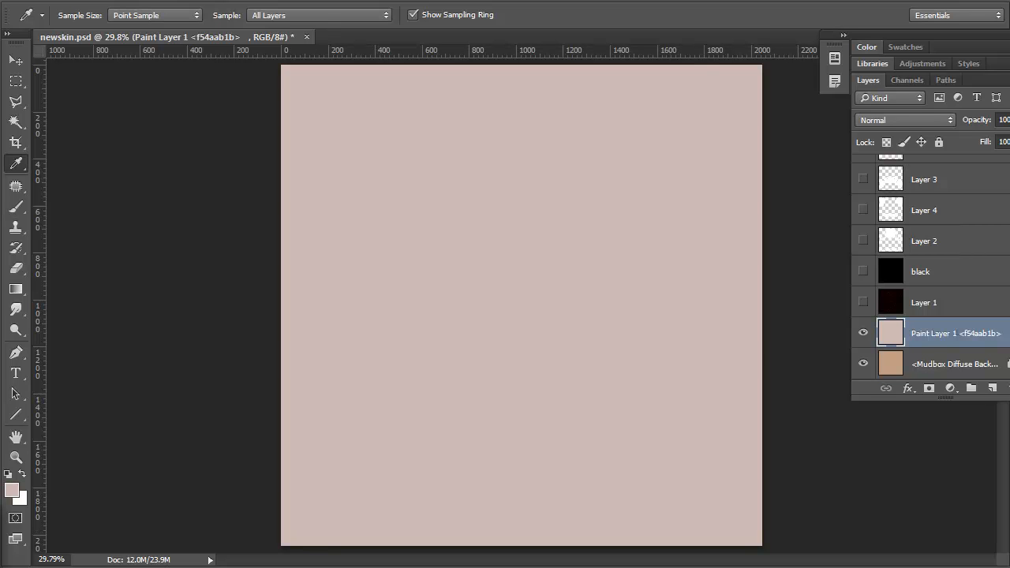
- Copy the grey leather texture image from the web browser and paste it into newskin.psd as a new layer above Paint Layer 1
{"action": "key", "text": "alt+Tab"}
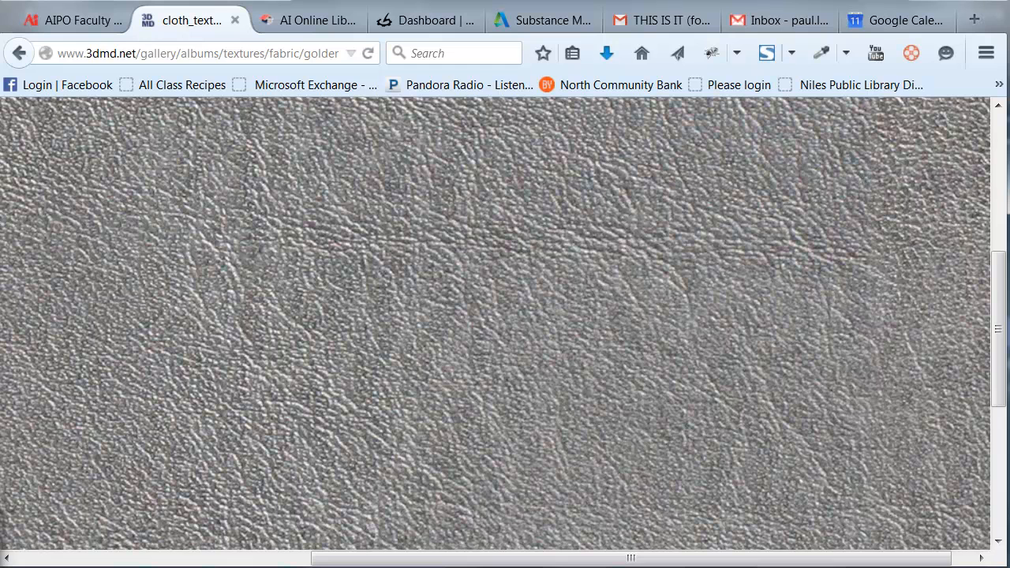
{"action": "scroll", "coordinate": [576, 306], "scroll_direction": "right", "scroll_amount": 1}
{"action": "right_click", "coordinate": [577, 306]}
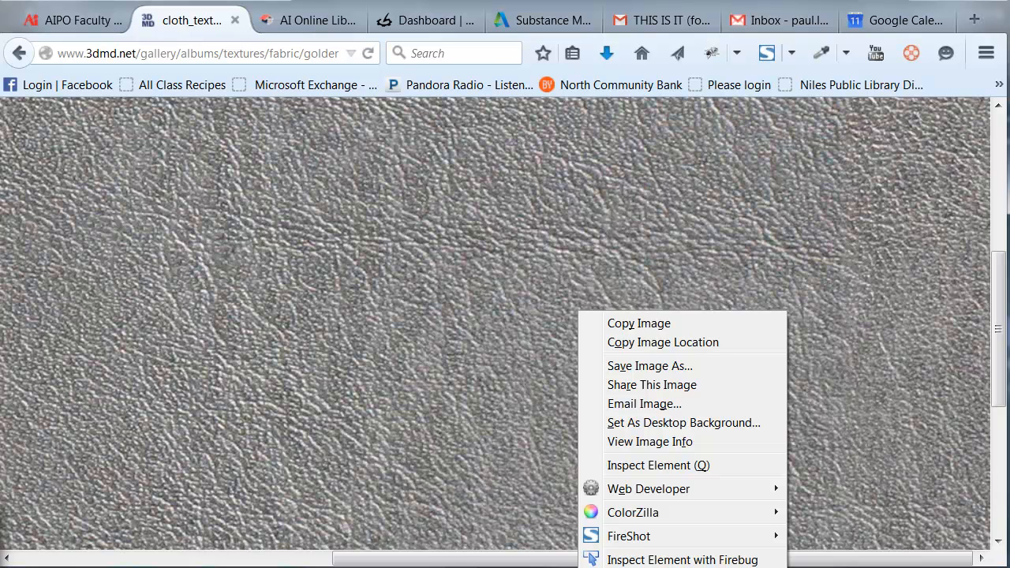
{"action": "left_click_drag", "start_coordinate": [998, 329], "coordinate": [998, 193]}
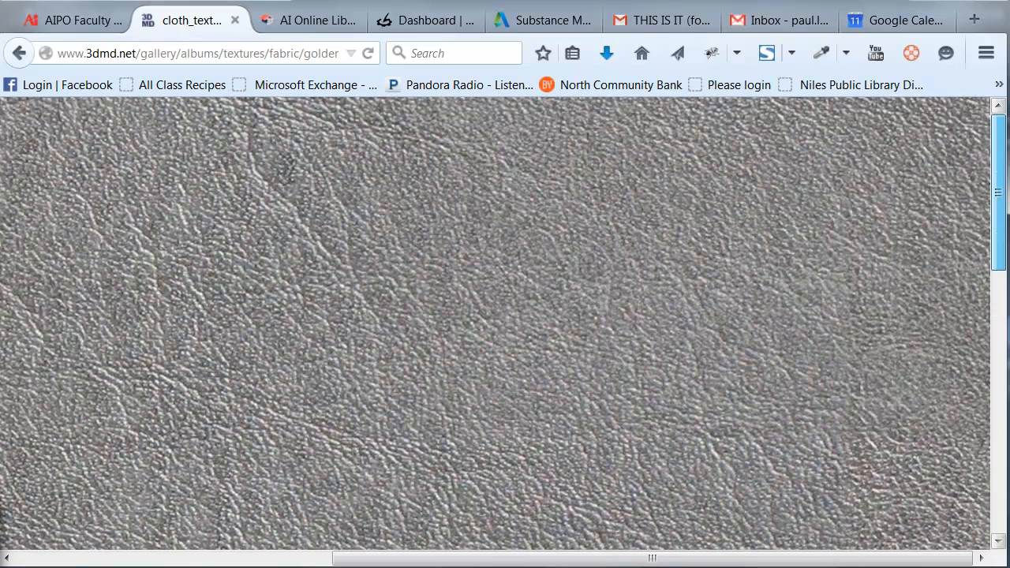
{"action": "middle_click", "coordinate": [507, 333]}
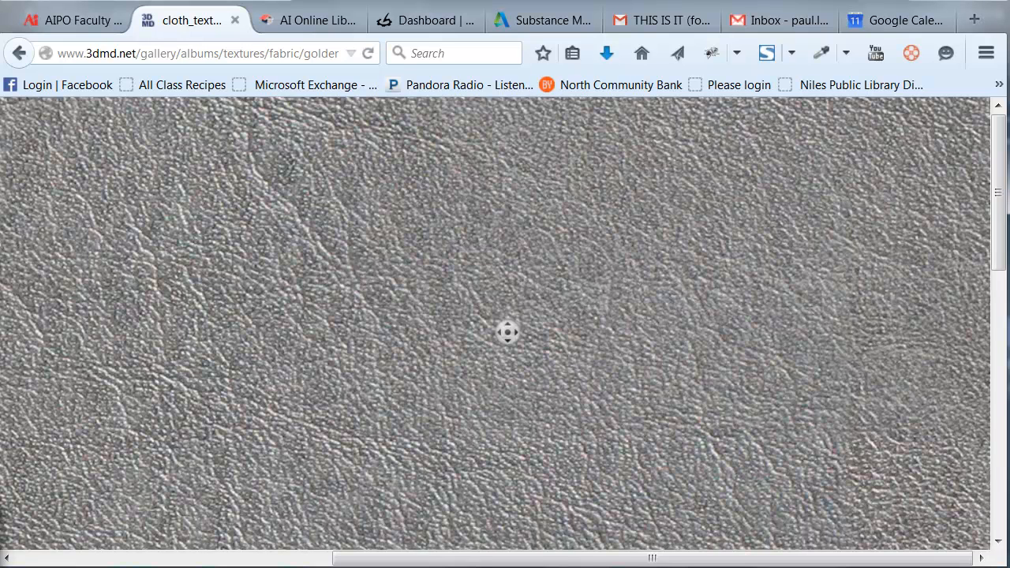
{"action": "right_click", "coordinate": [568, 281]}
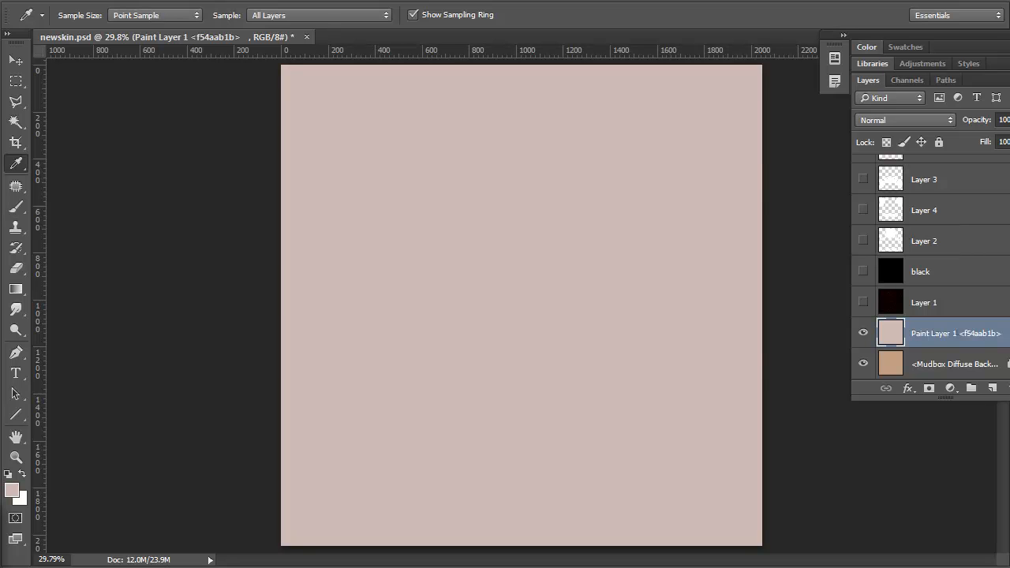
{"action": "key", "text": "v"}
{"action": "key", "text": "ctrl+v"}
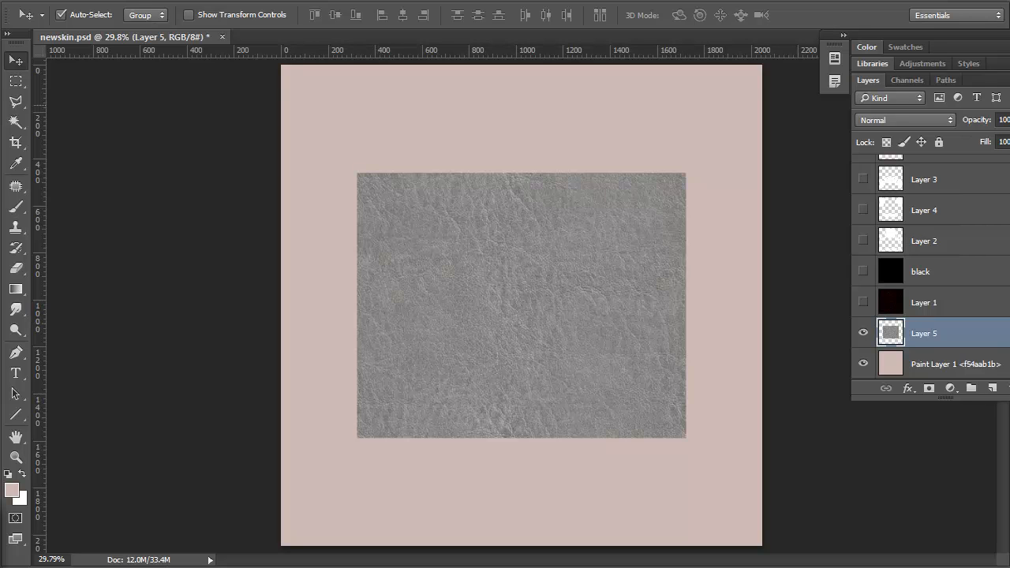
- Show Layers 4 and 3 as guides and position the leather in the canvas's lower-left part, slightly above the bottom edge
{"action": "left_click", "coordinate": [863, 180]}
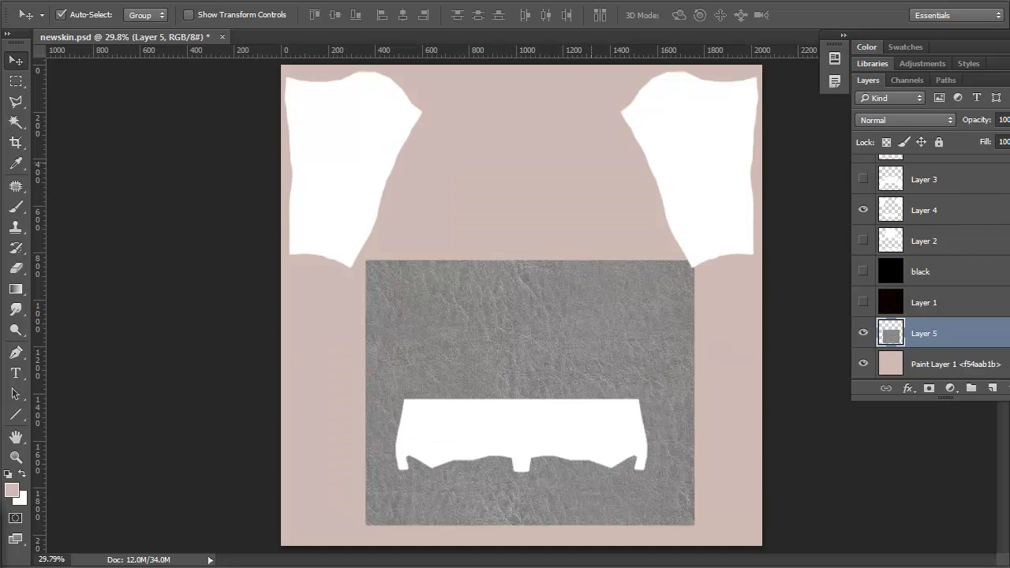
{"action": "key", "text": "ctrl+z"}
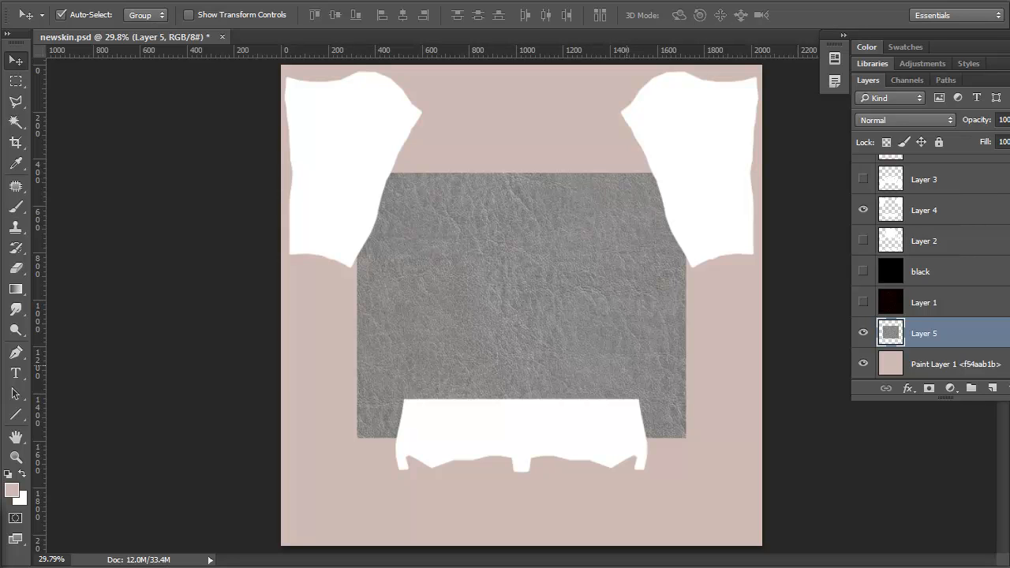
{"action": "left_click_drag", "start_coordinate": [562, 261], "coordinate": [402, 371]}
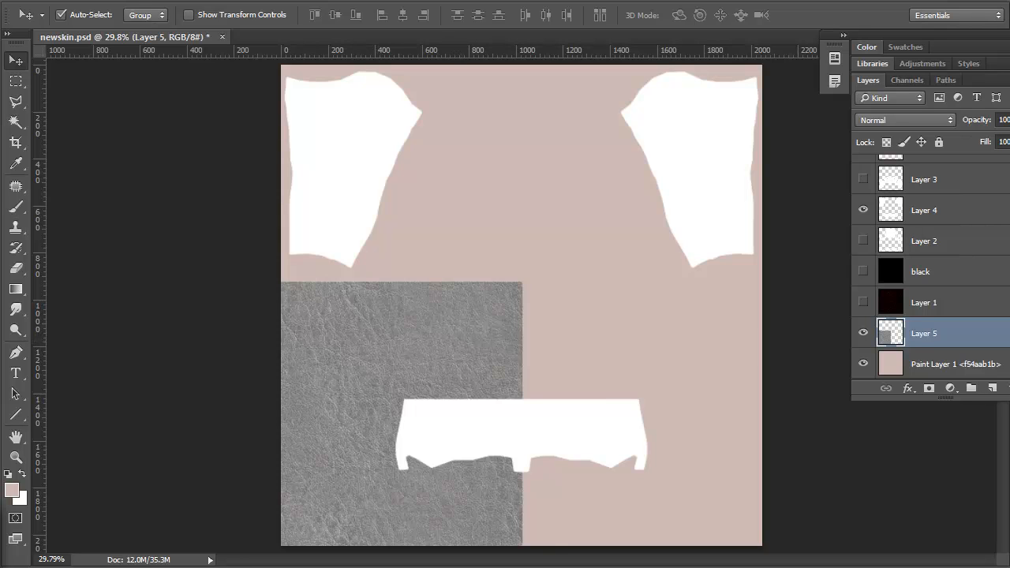
{"action": "left_click", "coordinate": [863, 179]}
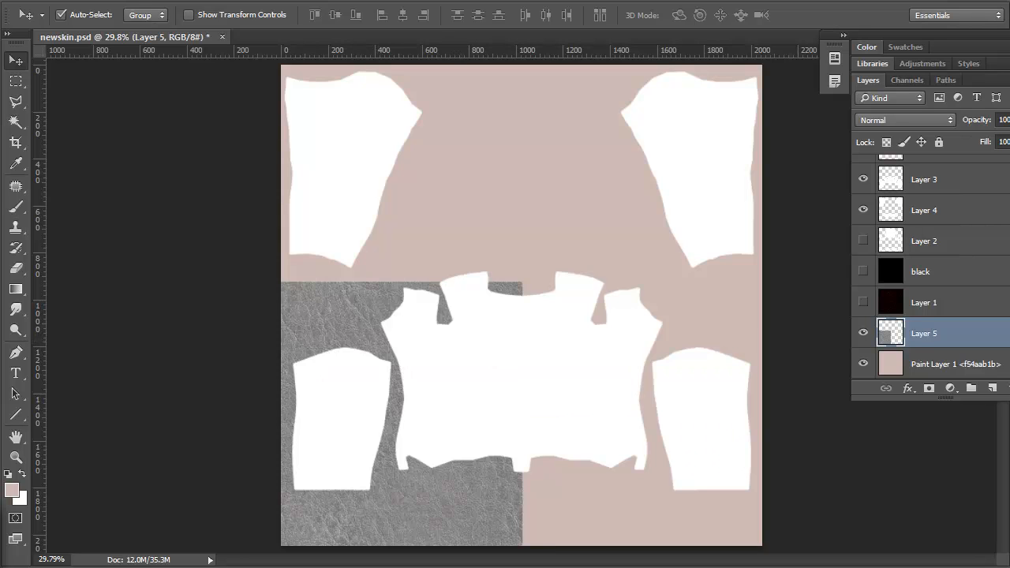
{"action": "left_click_drag", "start_coordinate": [519, 490], "coordinate": [487, 478]}
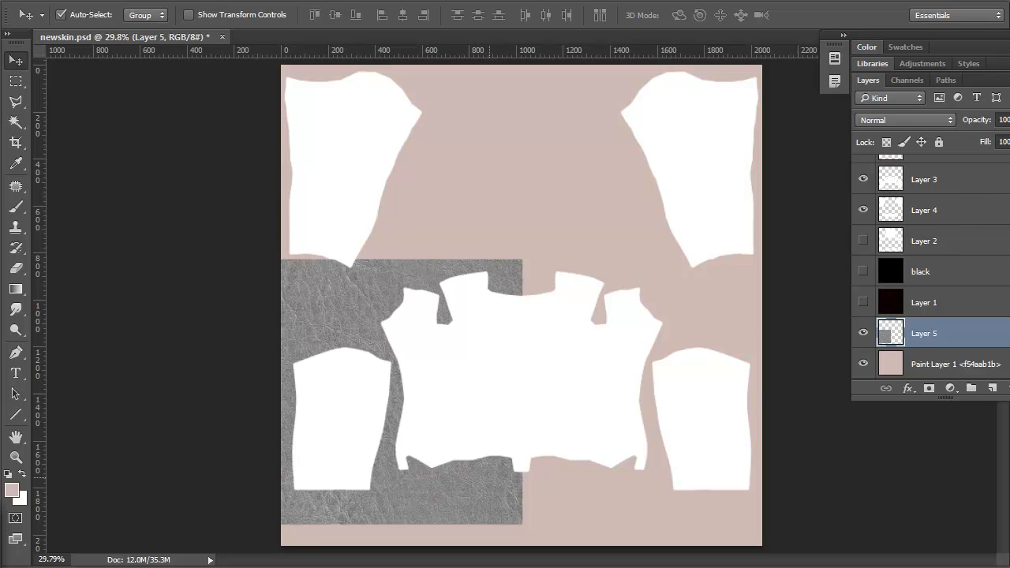
{"action": "left_click_drag", "start_coordinate": [491, 483], "coordinate": [517, 505]}
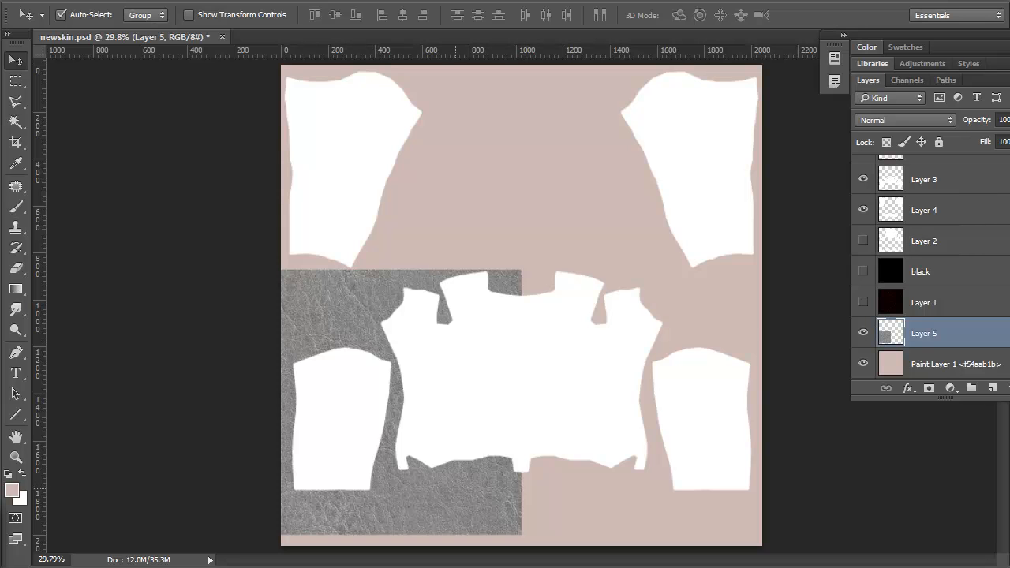
- Duplicate the leather piece across to the canvas's right half and merge the copy with Layer 5
{"action": "left_click_drag", "start_coordinate": [451, 441], "coordinate": [813, 513]}
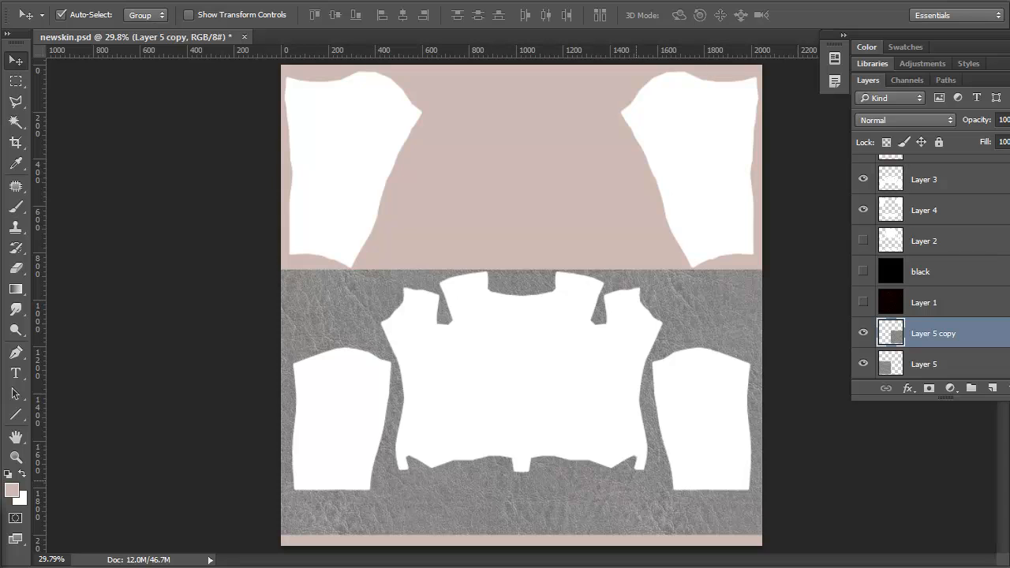
{"action": "key", "text": "ctrl"}
{"action": "key", "text": "ctrl+e"}
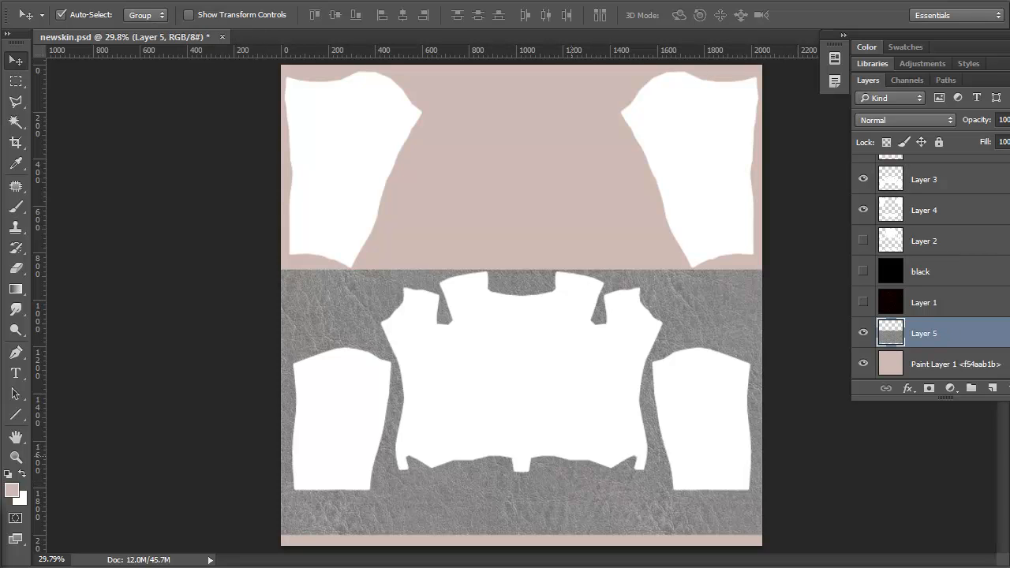
- Duplicate the merged leather strip over the canvas's upper half, show Layer 2 to check coverage, and select the lower strip
{"action": "left_click_drag", "start_coordinate": [588, 462], "coordinate": [564, 195]}
{"action": "key", "text": "ctrl+j"}
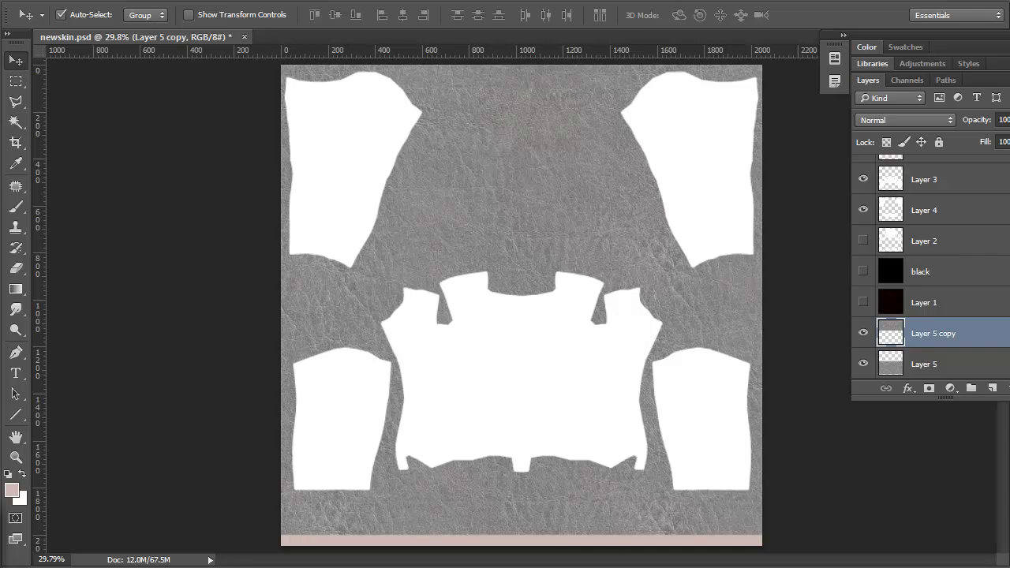
{"action": "left_click", "coordinate": [862, 241]}
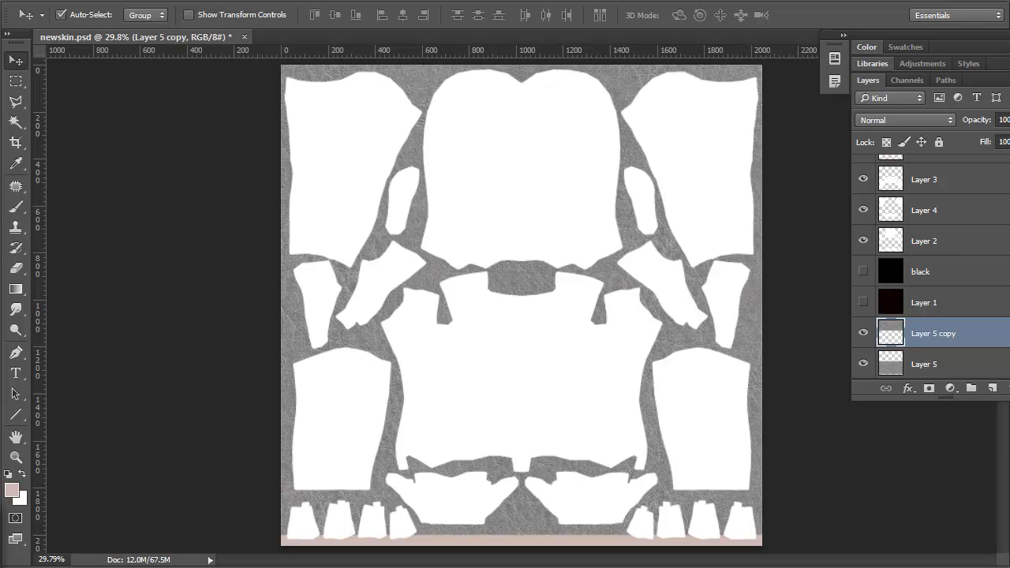
{"action": "left_click", "coordinate": [520, 528]}
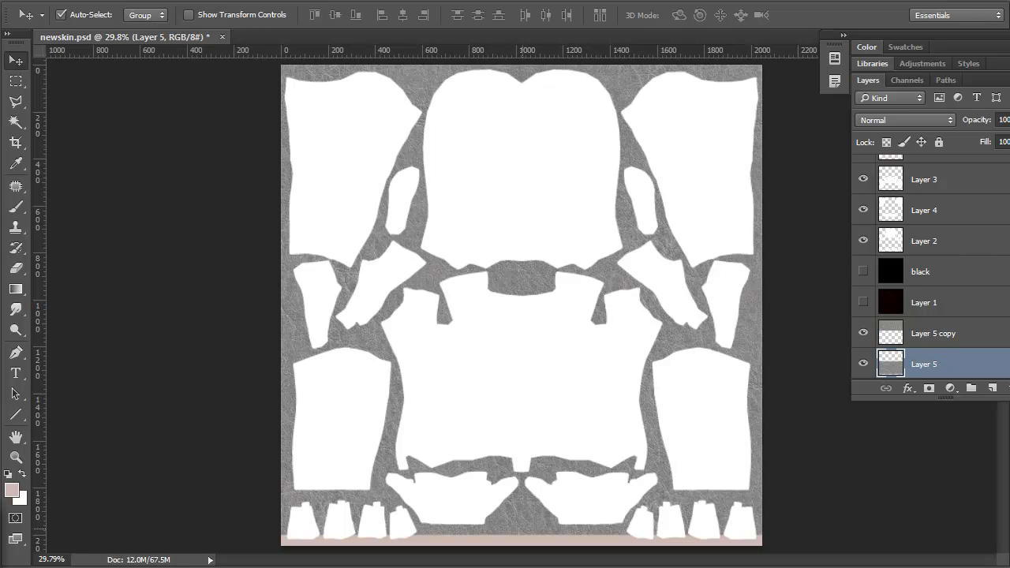
- Duplicate the lower leather strip slightly downward to cover the canvas's bottom edge, and merge all three leather layers into one
{"action": "left_click_drag", "start_coordinate": [521, 525], "coordinate": [524, 533]}
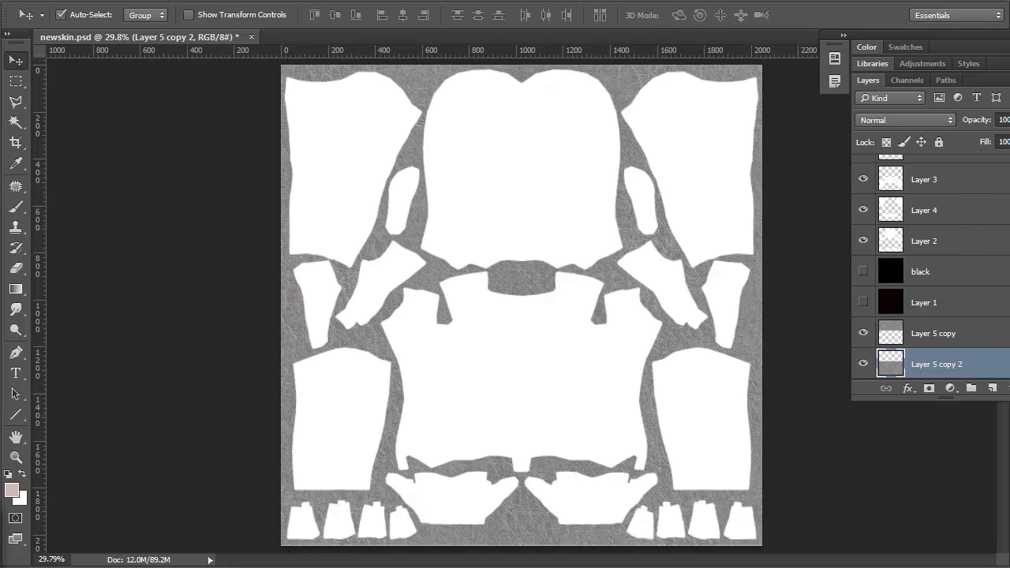
{"action": "scroll", "coordinate": [932, 269], "scroll_direction": "down", "scroll_amount": 3}
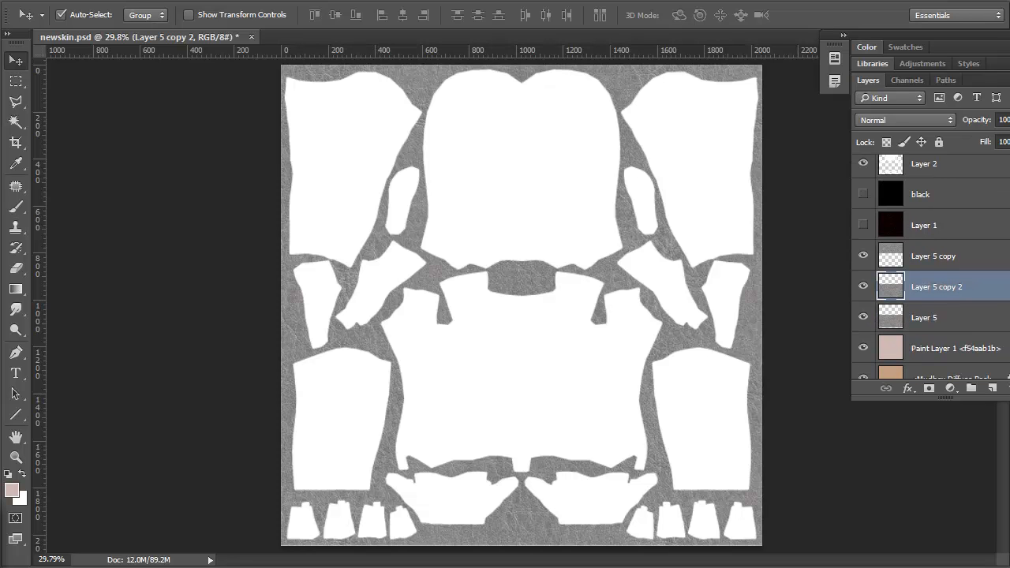
{"action": "left_click", "coordinate": [934, 256]}
{"action": "left_click", "coordinate": [934, 317], "text": "shift"}
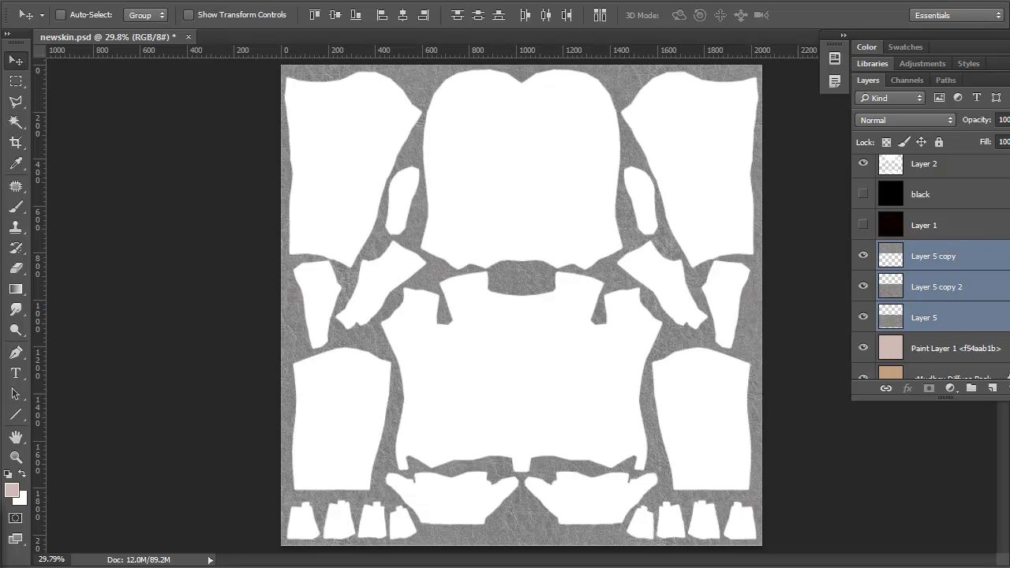
{"action": "key", "text": "ctrl+e"}
- Rename the merged leather layer as "leather tex"
{"action": "double_click", "coordinate": [933, 302]}
{"action": "type", "text": "leather"}
{"action": "key", "text": "Return"}
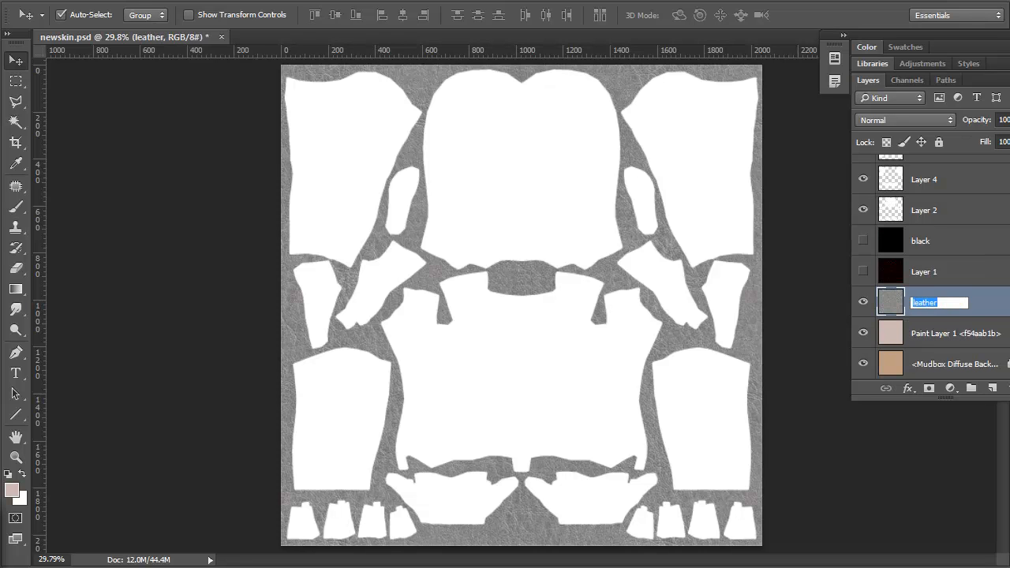
{"action": "left_click", "coordinate": [937, 302]}
{"action": "type", "text": "tex"}
{"action": "key", "text": "Return"}
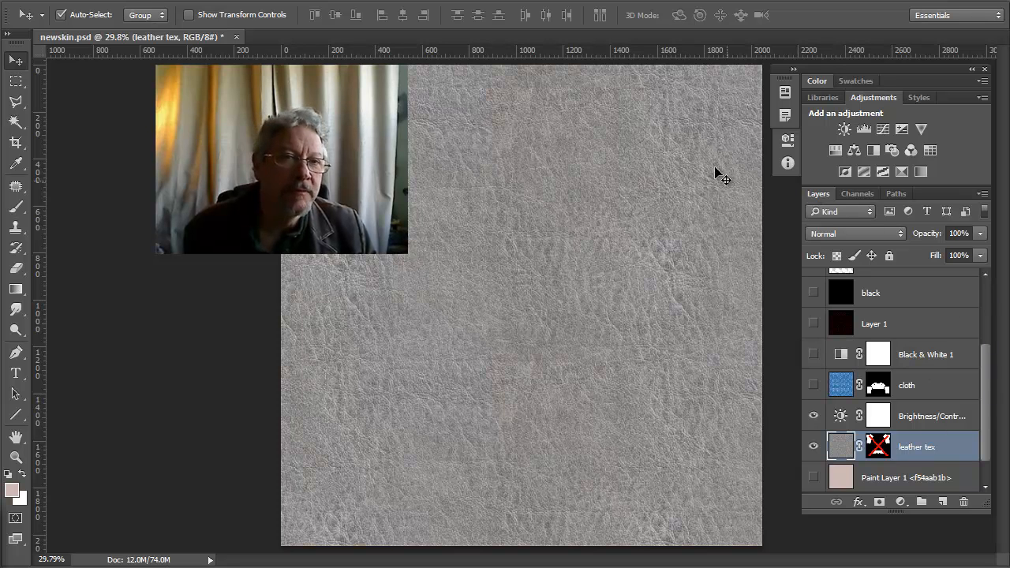
- Review the shirt mask, pants mask, skin mask, skin tex, cloth tex and leather tex layer comps in turn
{"action": "left_click", "coordinate": [788, 94]}
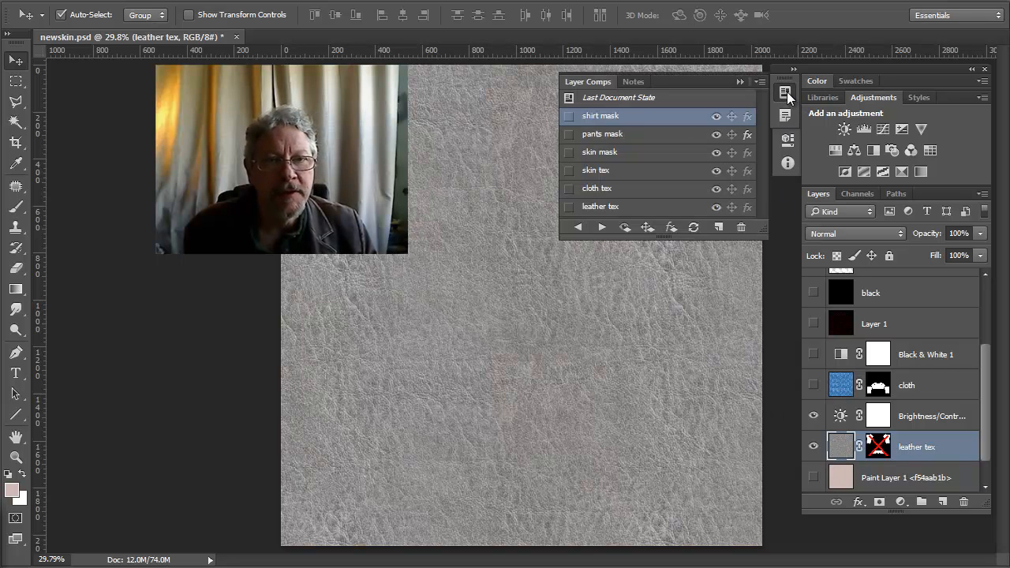
{"action": "left_click", "coordinate": [570, 116]}
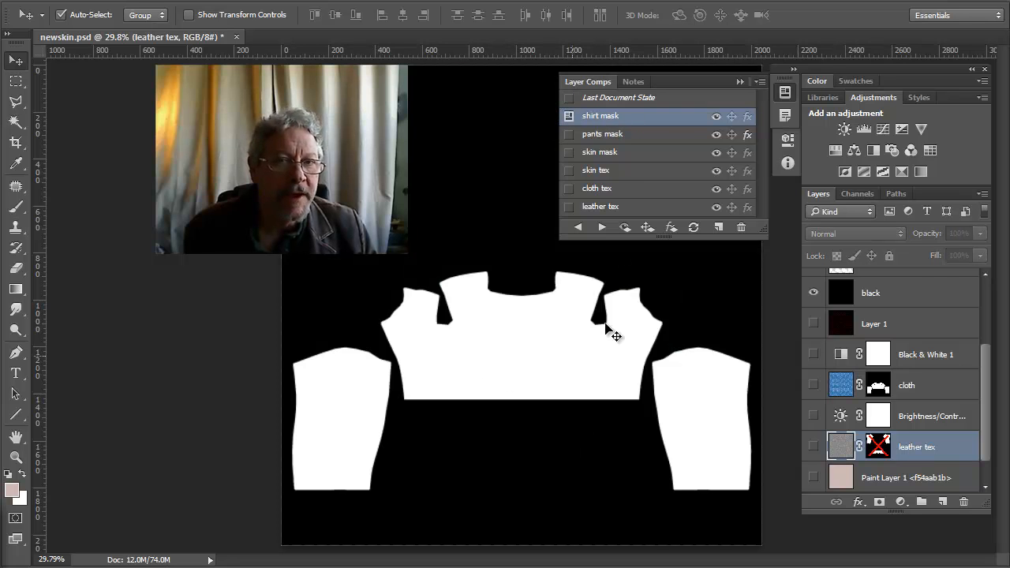
{"action": "left_click", "coordinate": [570, 134]}
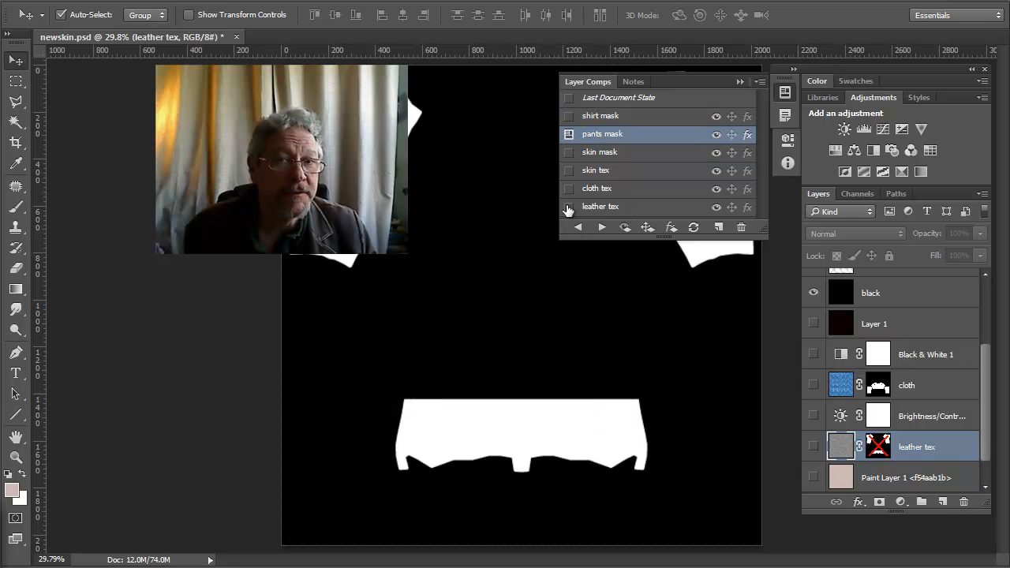
{"action": "left_click", "coordinate": [570, 153]}
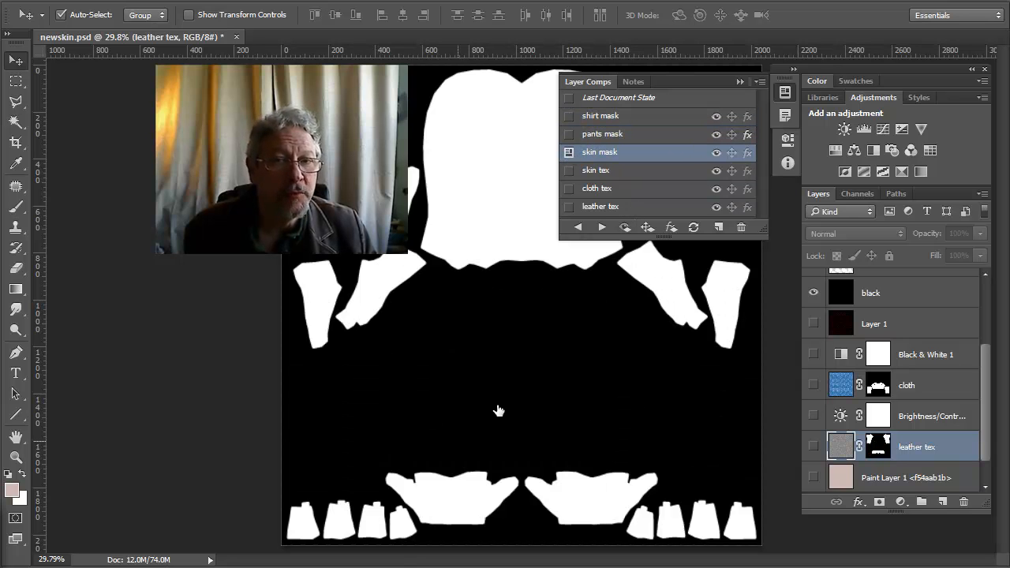
{"action": "left_click", "coordinate": [569, 172]}
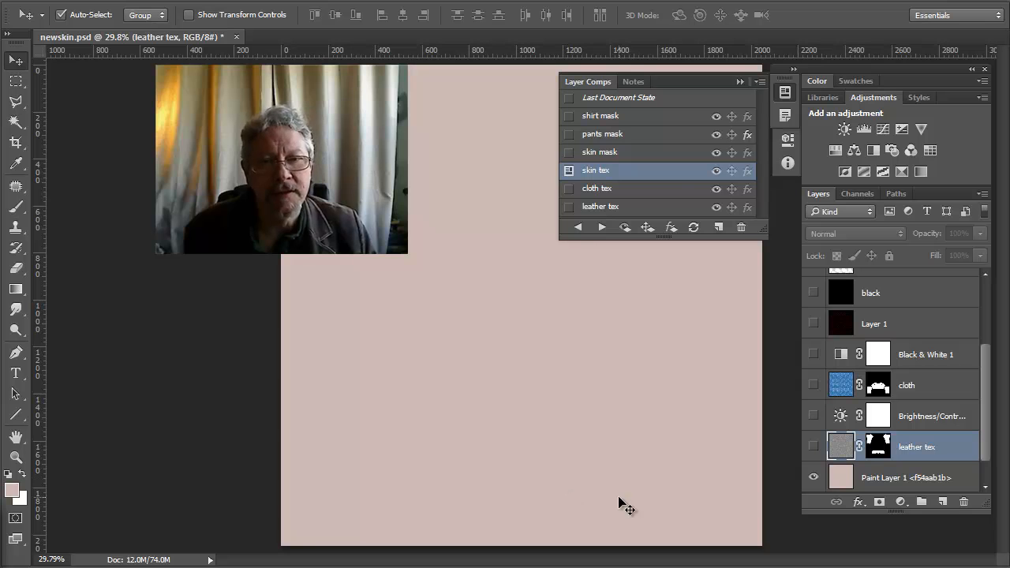
{"action": "left_click", "coordinate": [569, 189]}
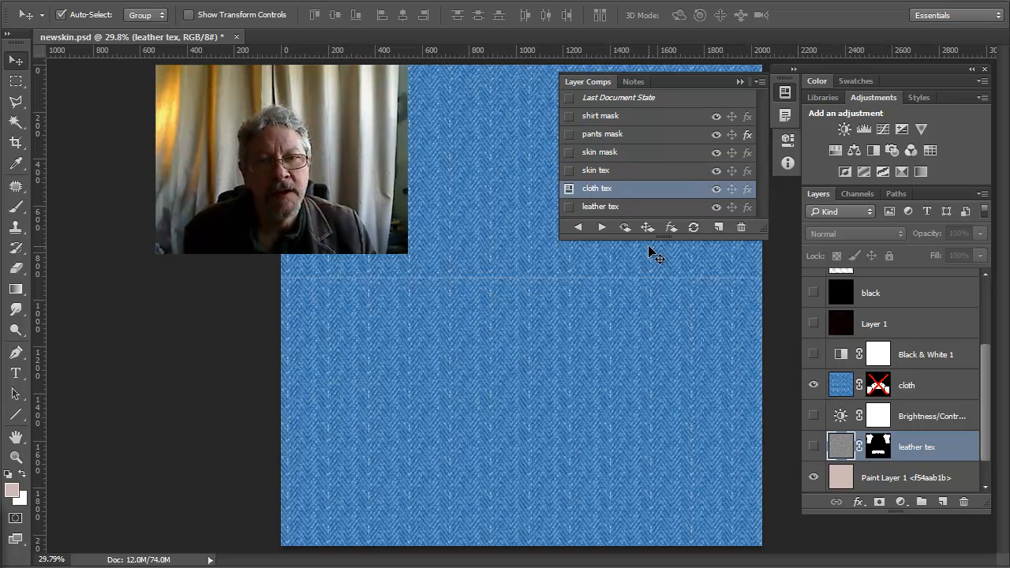
{"action": "left_click", "coordinate": [568, 208]}
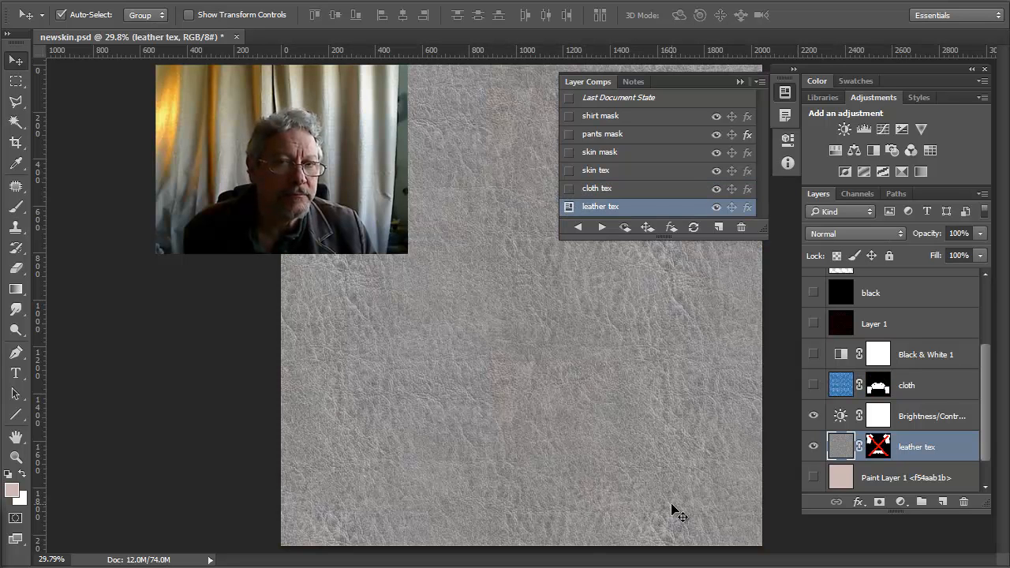
- Apply the cloth tex layer comp, show the Black & White 1 adjustment layer, and update the comp with this state
{"action": "left_click", "coordinate": [567, 189]}
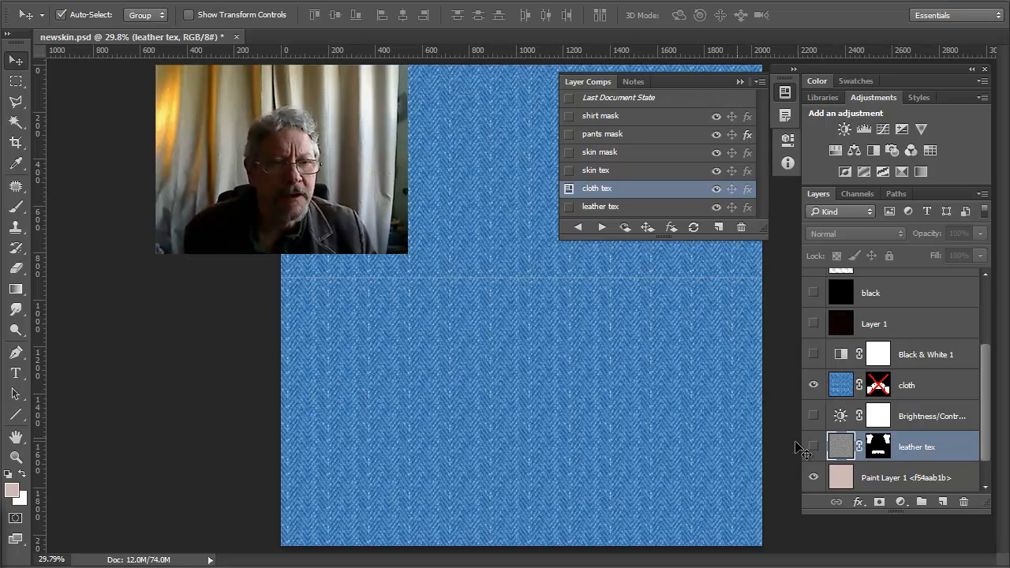
{"action": "left_click", "coordinate": [815, 355]}
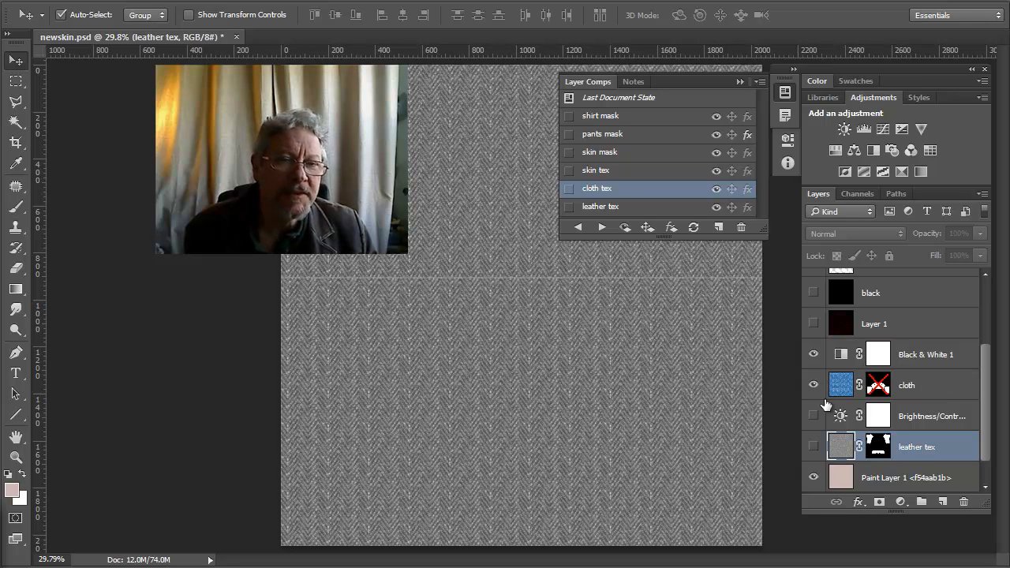
{"action": "left_click", "coordinate": [695, 228]}
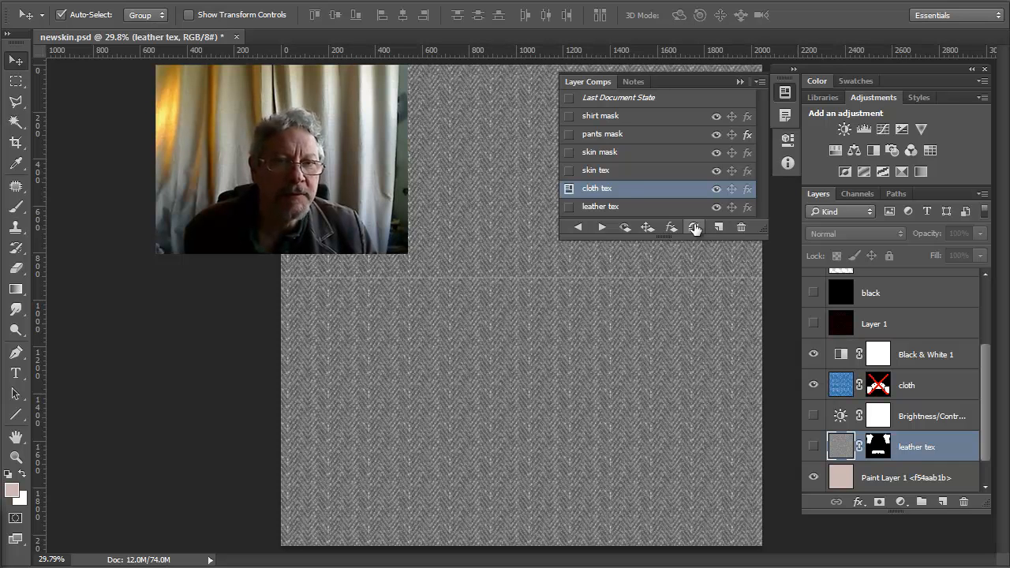
- Check the layer comps again in reverse order, from leather tex back to pants mask
{"action": "left_click", "coordinate": [569, 208]}
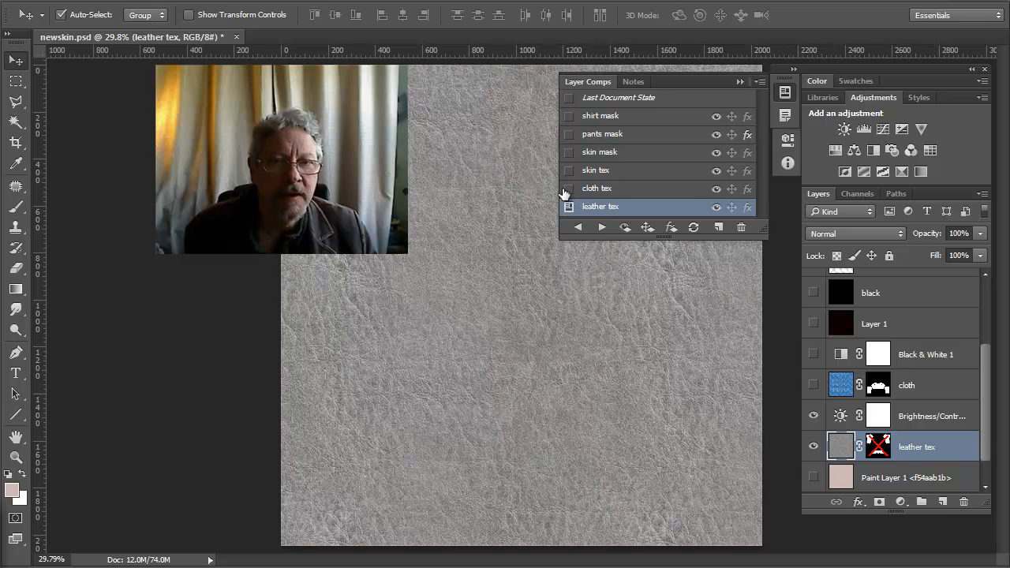
{"action": "left_click", "coordinate": [569, 189]}
{"action": "left_click", "coordinate": [569, 170]}
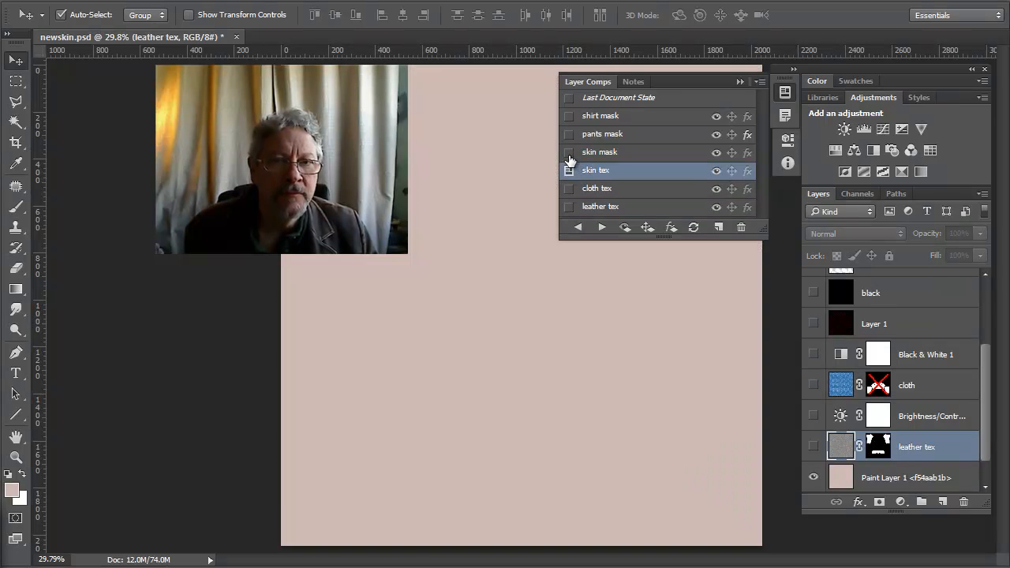
{"action": "left_click", "coordinate": [569, 152]}
{"action": "left_click", "coordinate": [569, 134]}
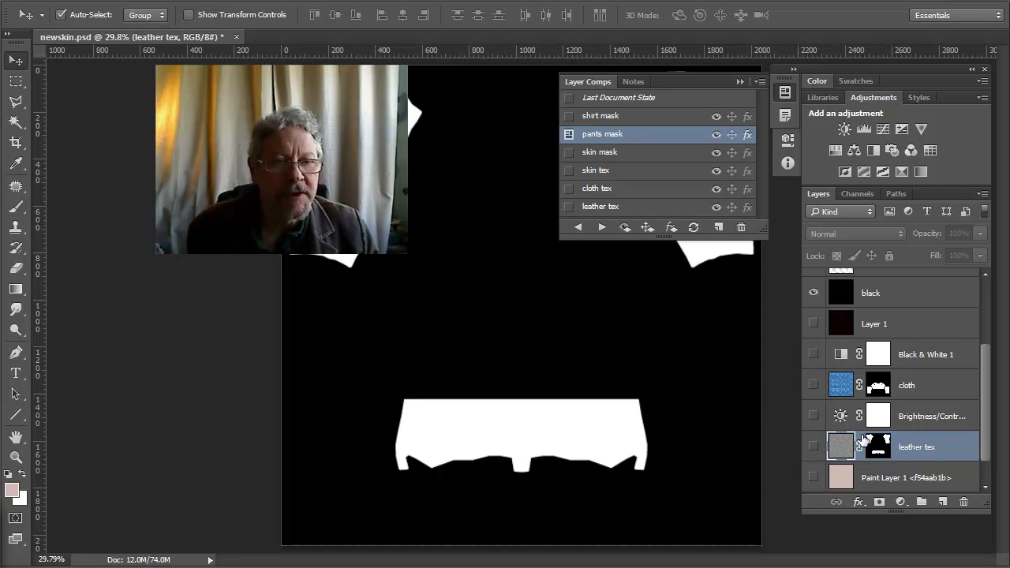
- Preview the masked cloth and leather tex layers together with the black and pants mask layers hidden, and reapply the leather tex comp
{"action": "left_click", "coordinate": [814, 447]}
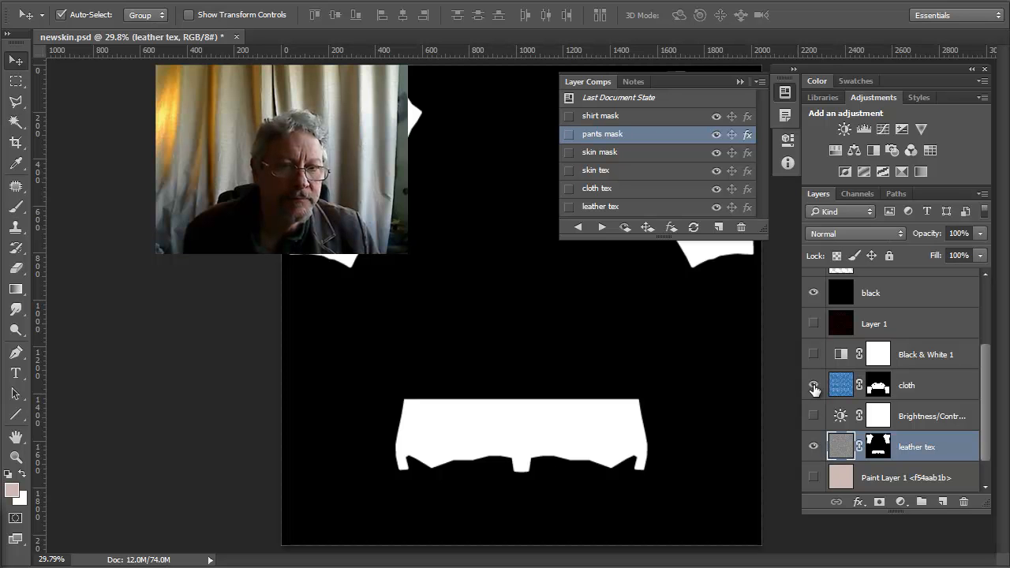
{"action": "left_click", "coordinate": [813, 293]}
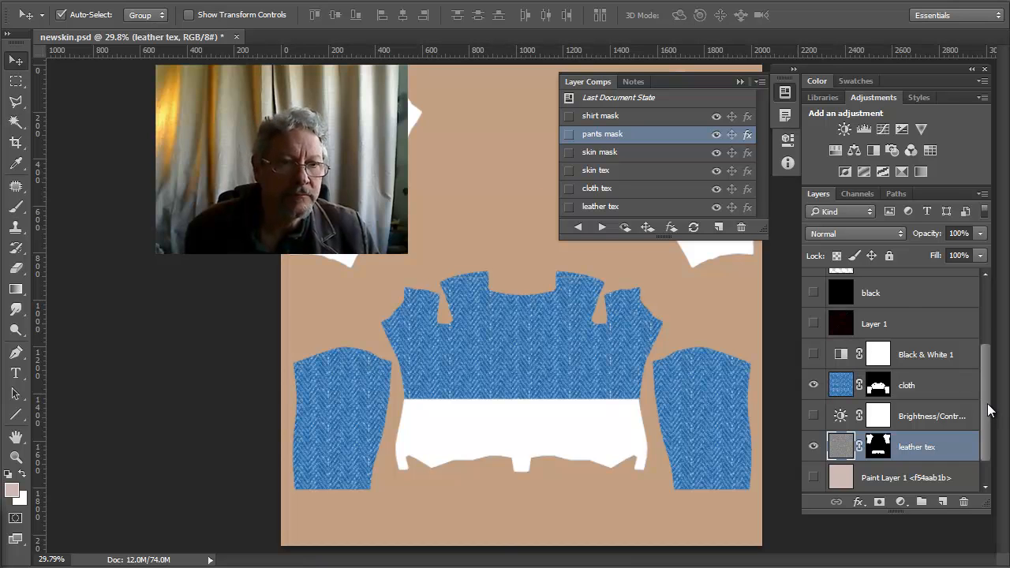
{"action": "left_click_drag", "start_coordinate": [986, 406], "coordinate": [989, 330]}
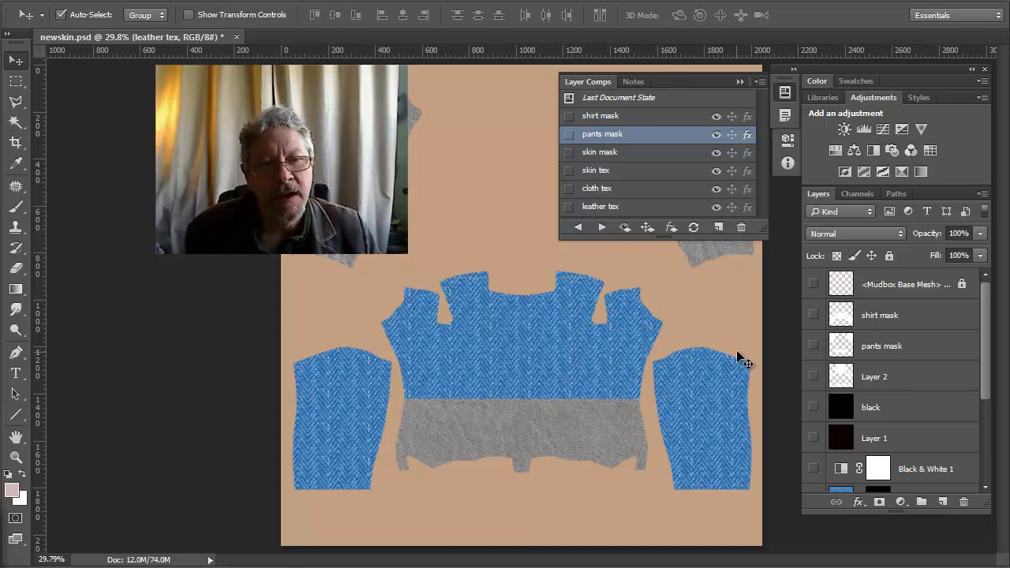
{"action": "left_click_drag", "start_coordinate": [989, 371], "coordinate": [992, 476]}
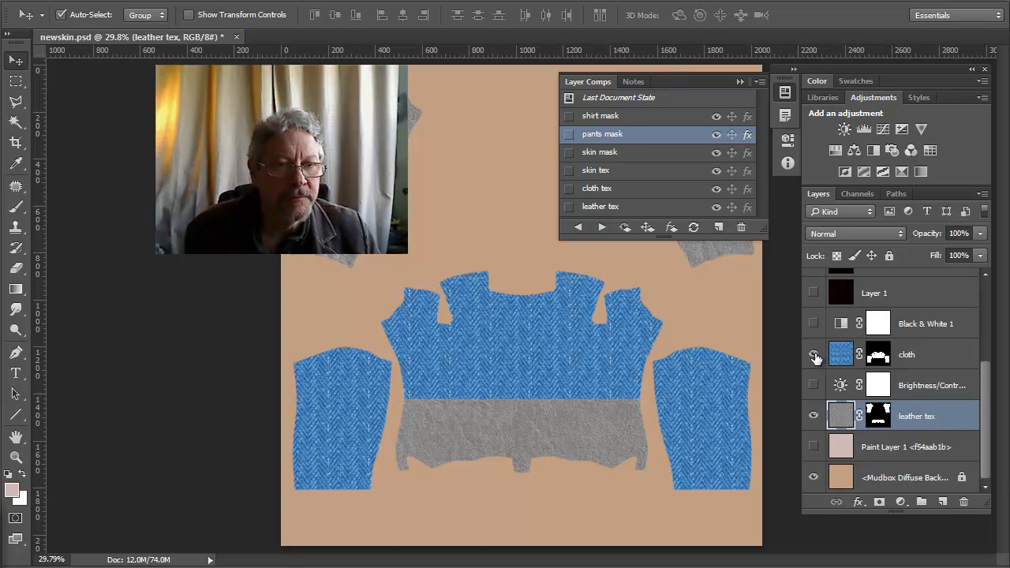
{"action": "left_click", "coordinate": [649, 206]}
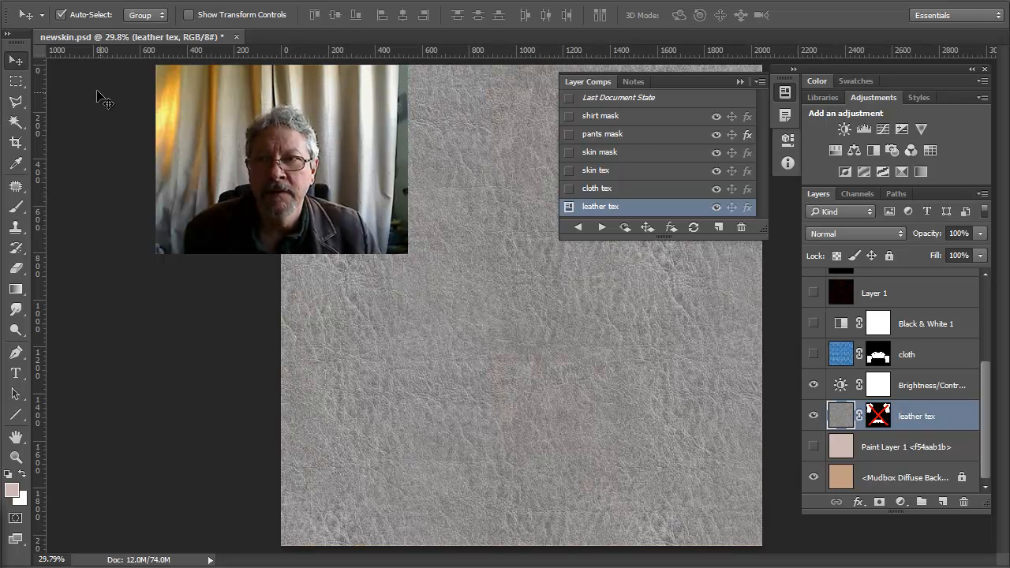
- Run the Layer Comps To Files script to export all comps as PNG-24 files to E:\artprojects\3d\mudbox with no file name prefix
{"action": "left_click", "coordinate": [46, 7]}
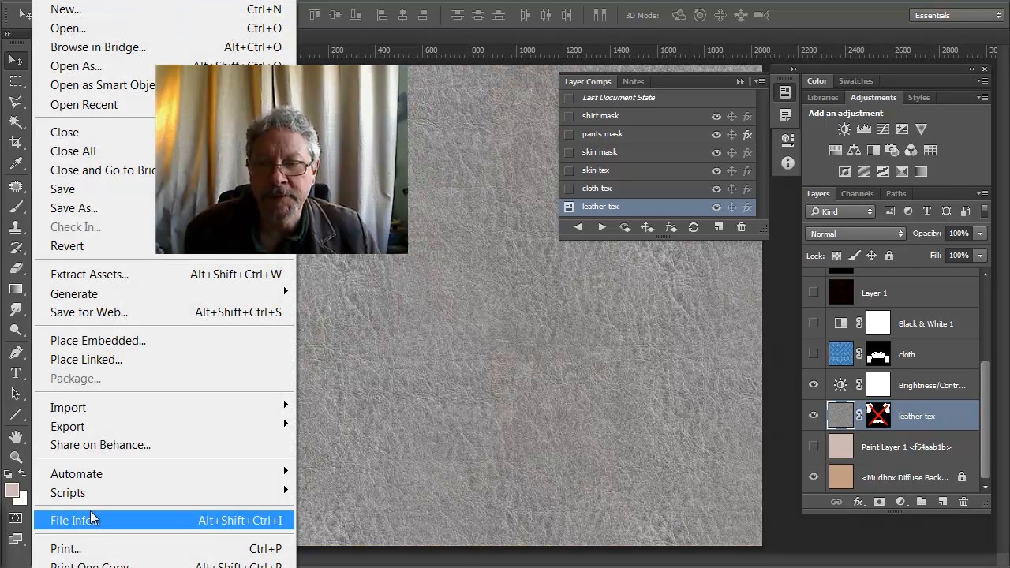
{"action": "mouse_move", "coordinate": [91, 495]}
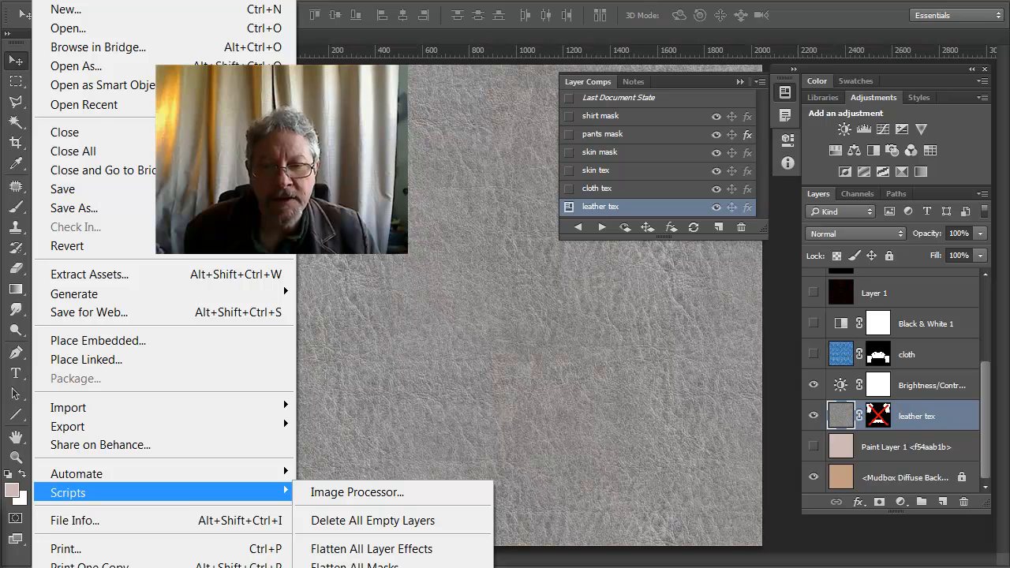
{"action": "key", "text": "Escape"}
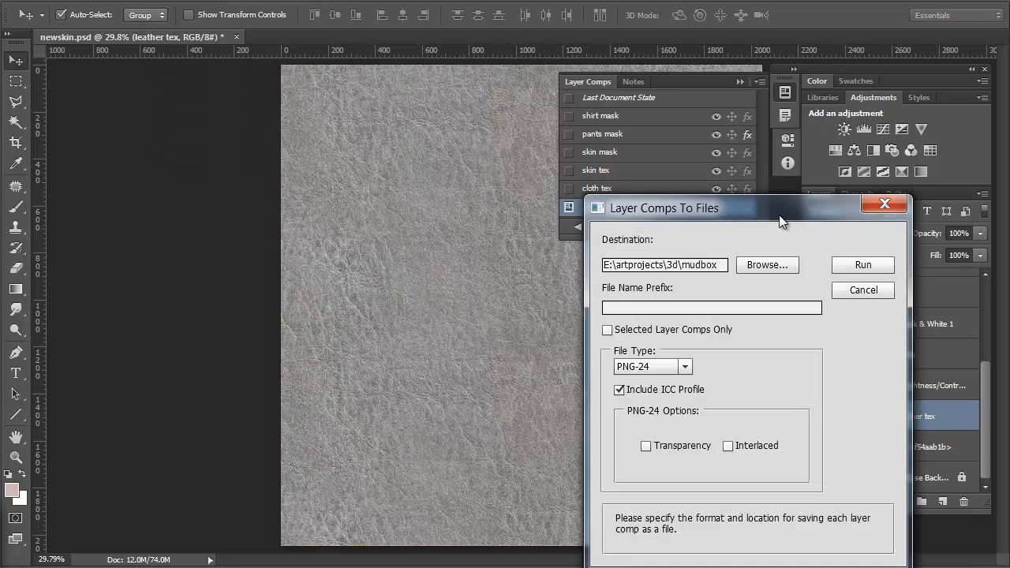
{"action": "left_click_drag", "start_coordinate": [779, 214], "coordinate": [281, 110]}
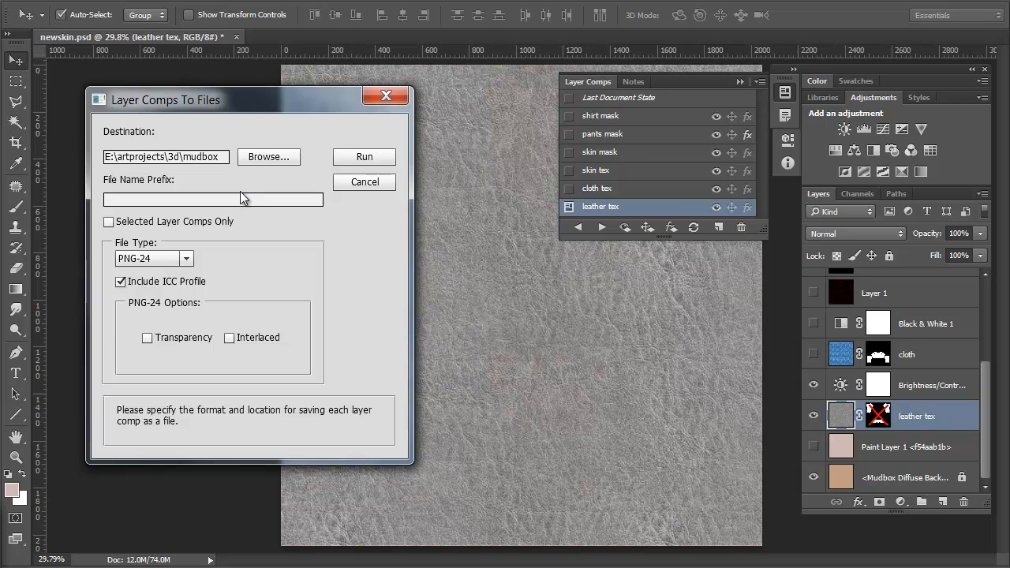
{"action": "key", "text": "Return"}
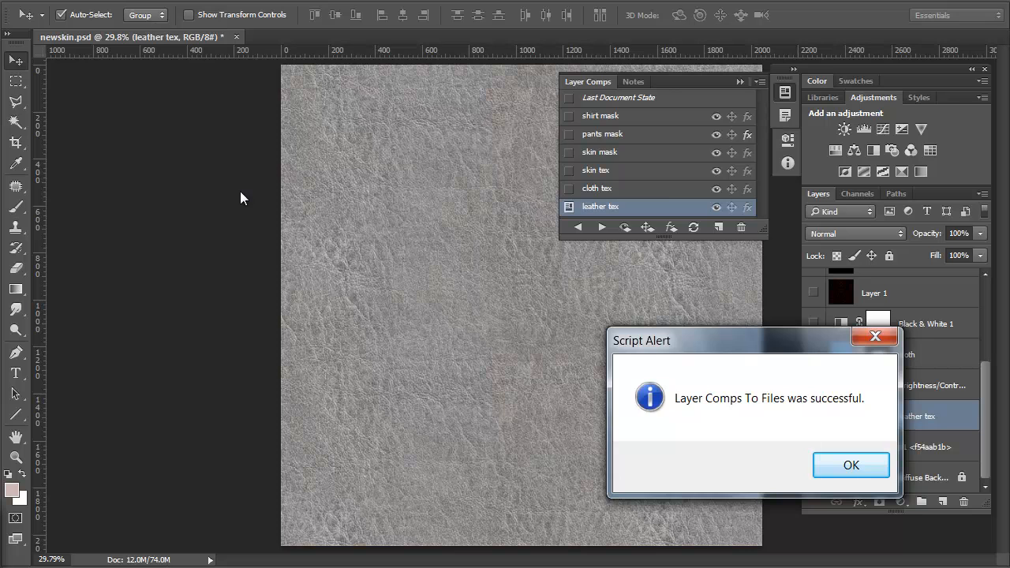
{"action": "key", "text": "Return"}
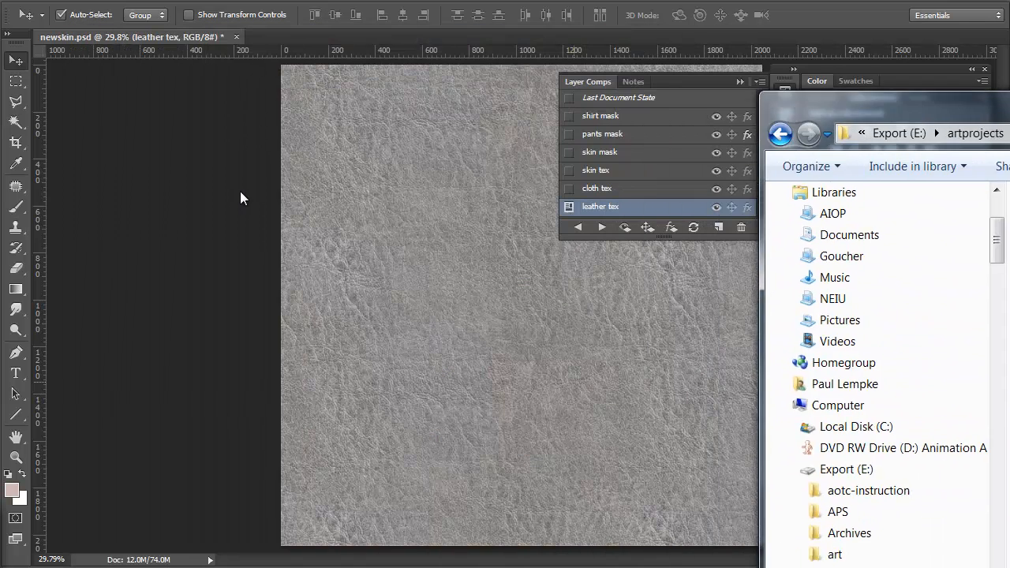
- Return to newskin.psd from the file browser and open the list of file commands
{"action": "left_click", "coordinate": [240, 191]}
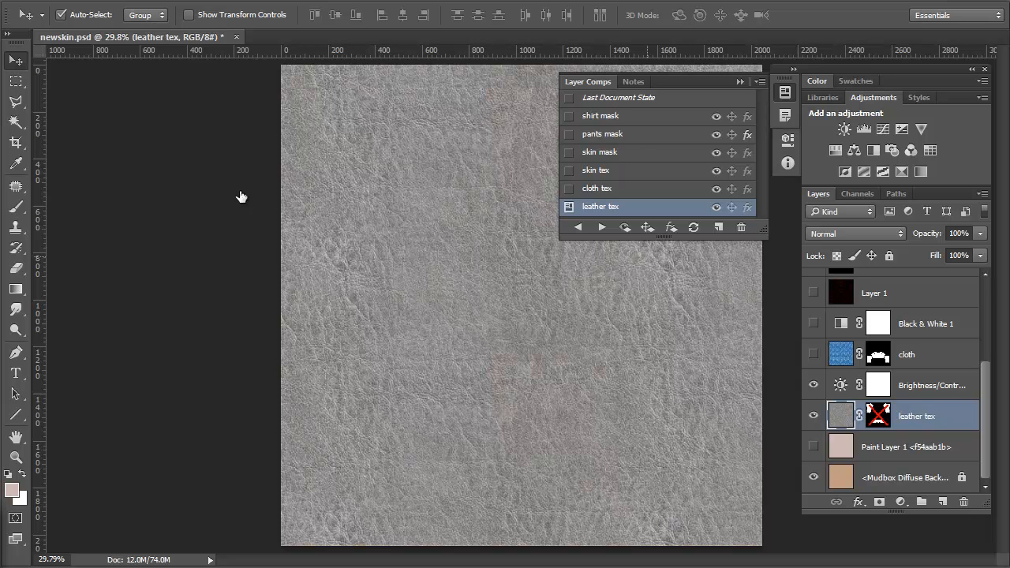
{"action": "key", "text": "alt+f"}
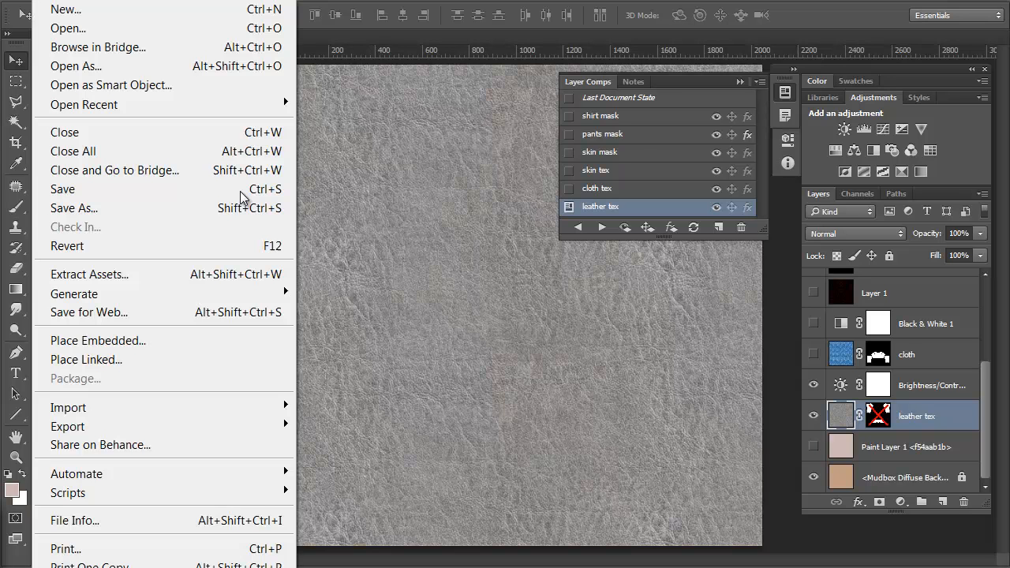